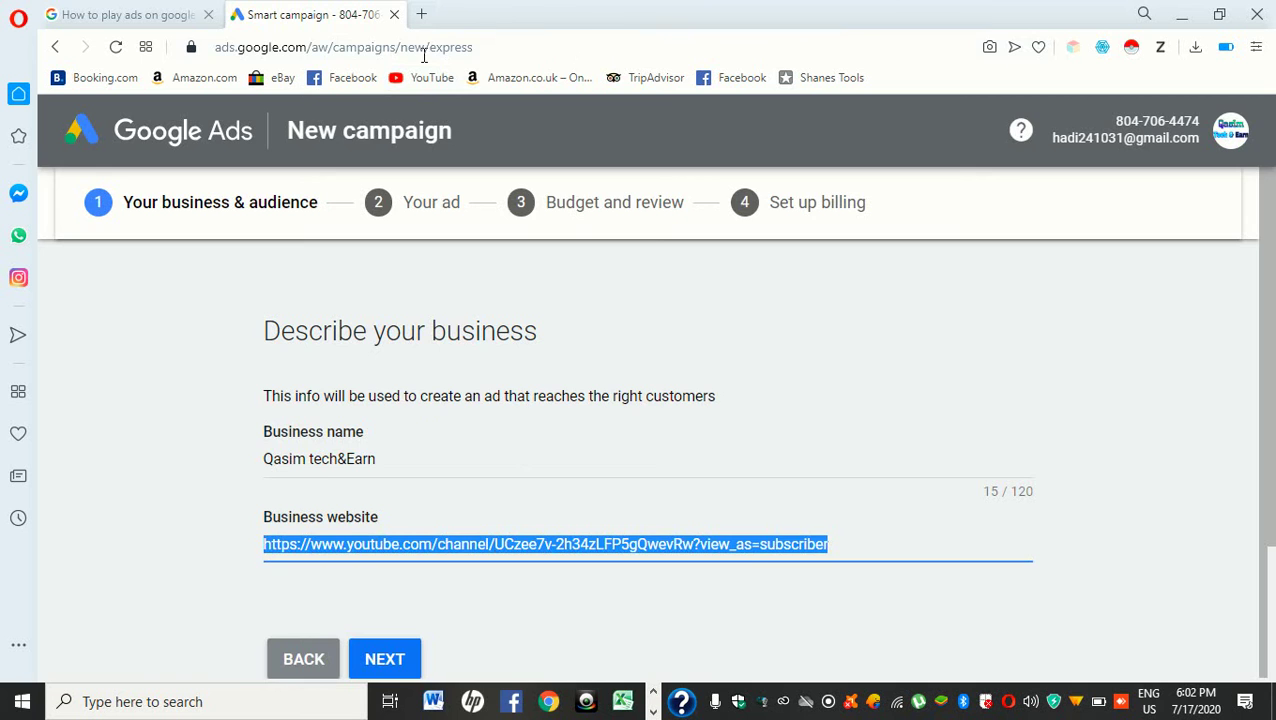
# - Open YouTube in a new browser tab to look up the channel's web address
pyautogui.click(421, 15)
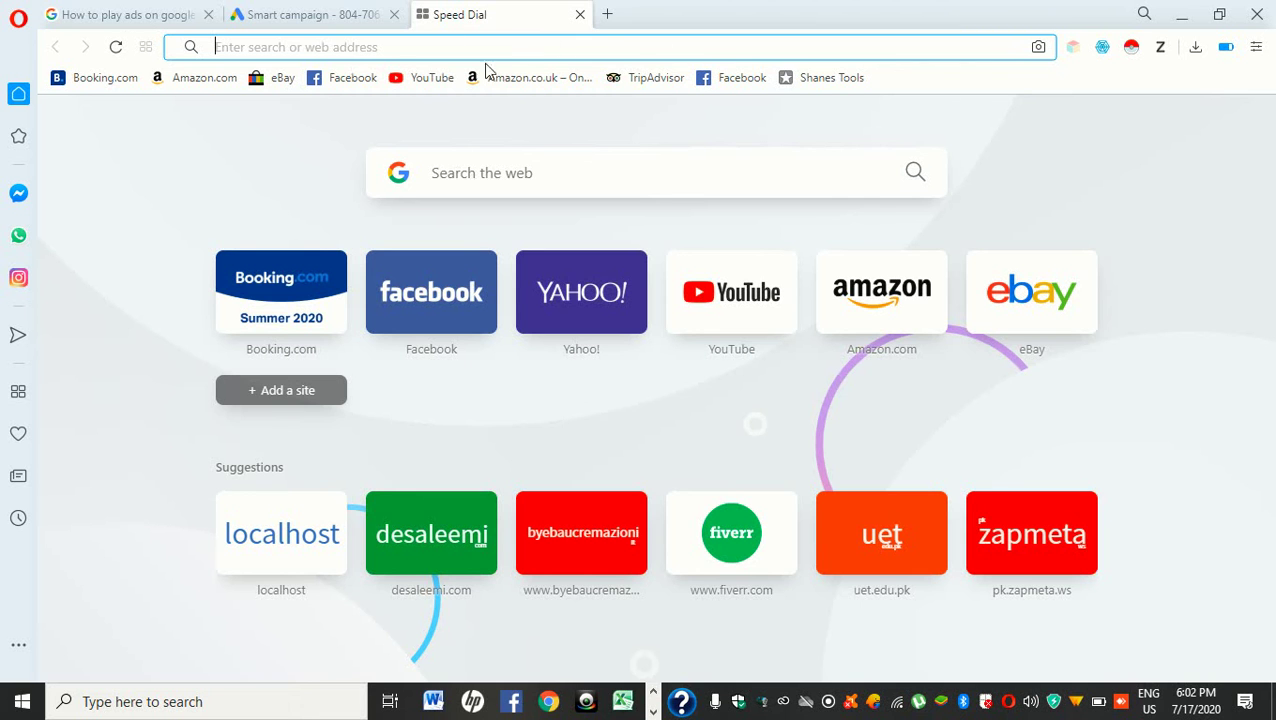
pyautogui.click(338, 13)
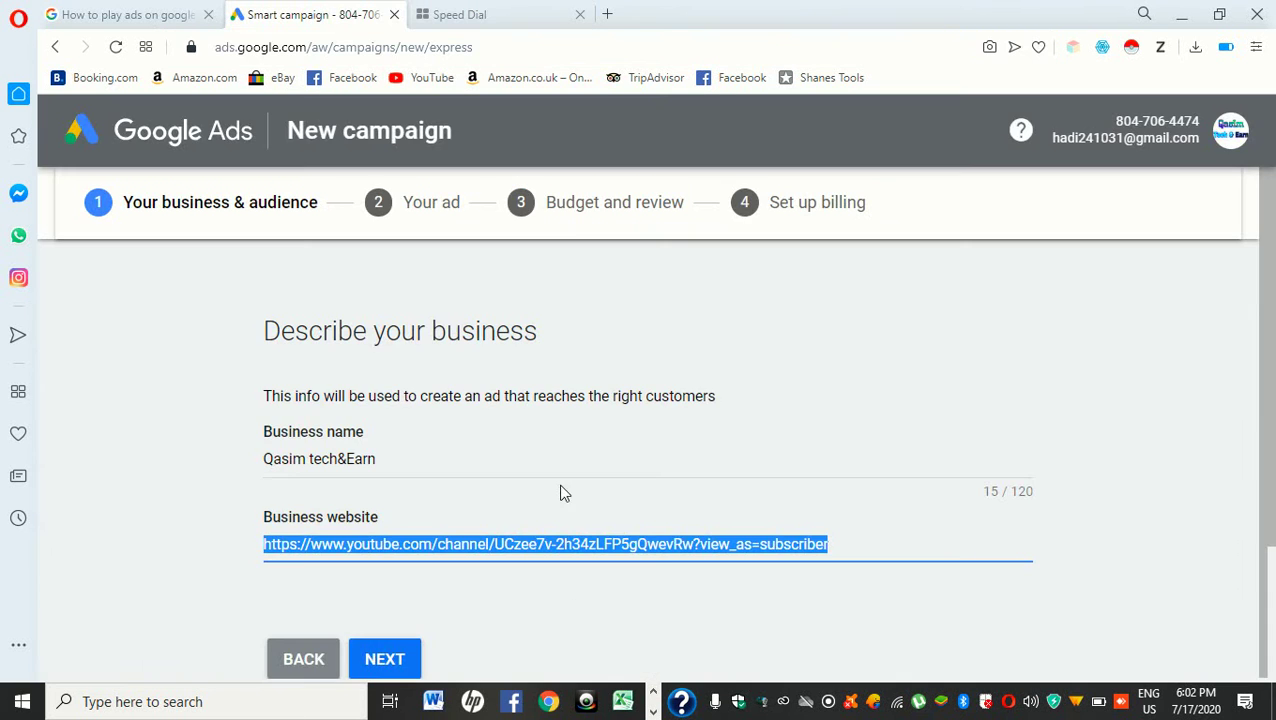
pyautogui.click(868, 547)
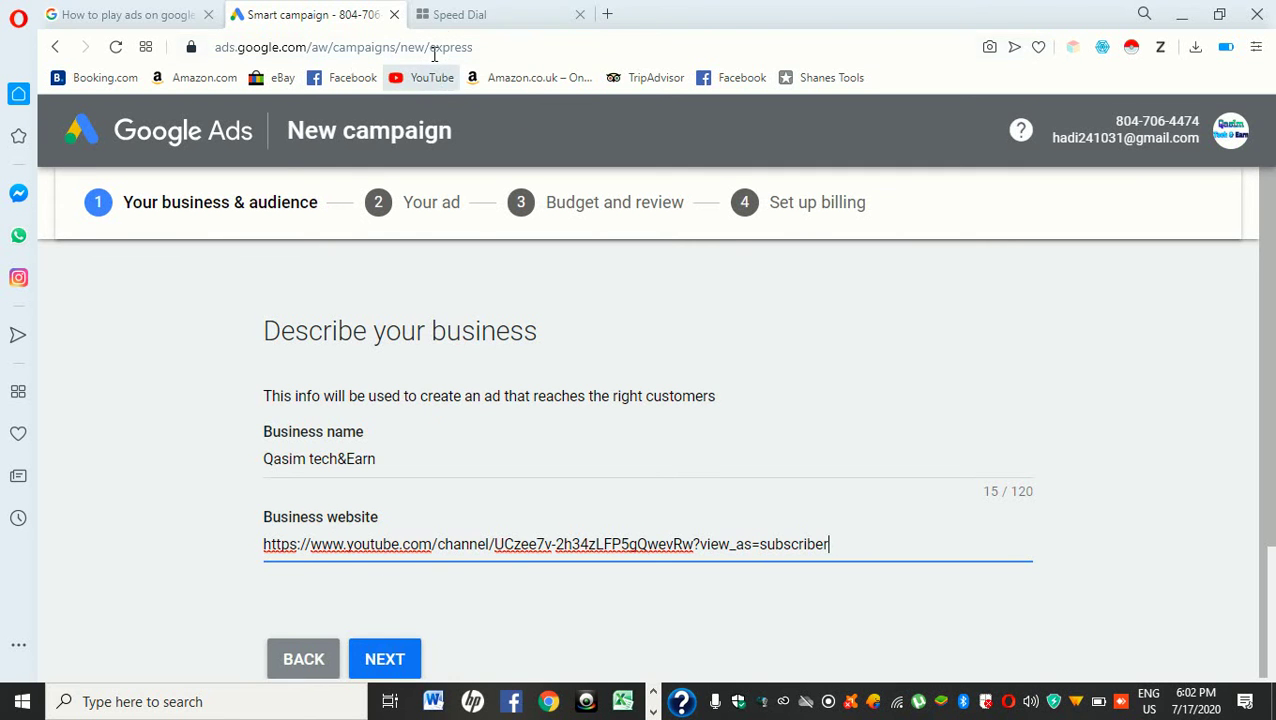
pyautogui.click(436, 24)
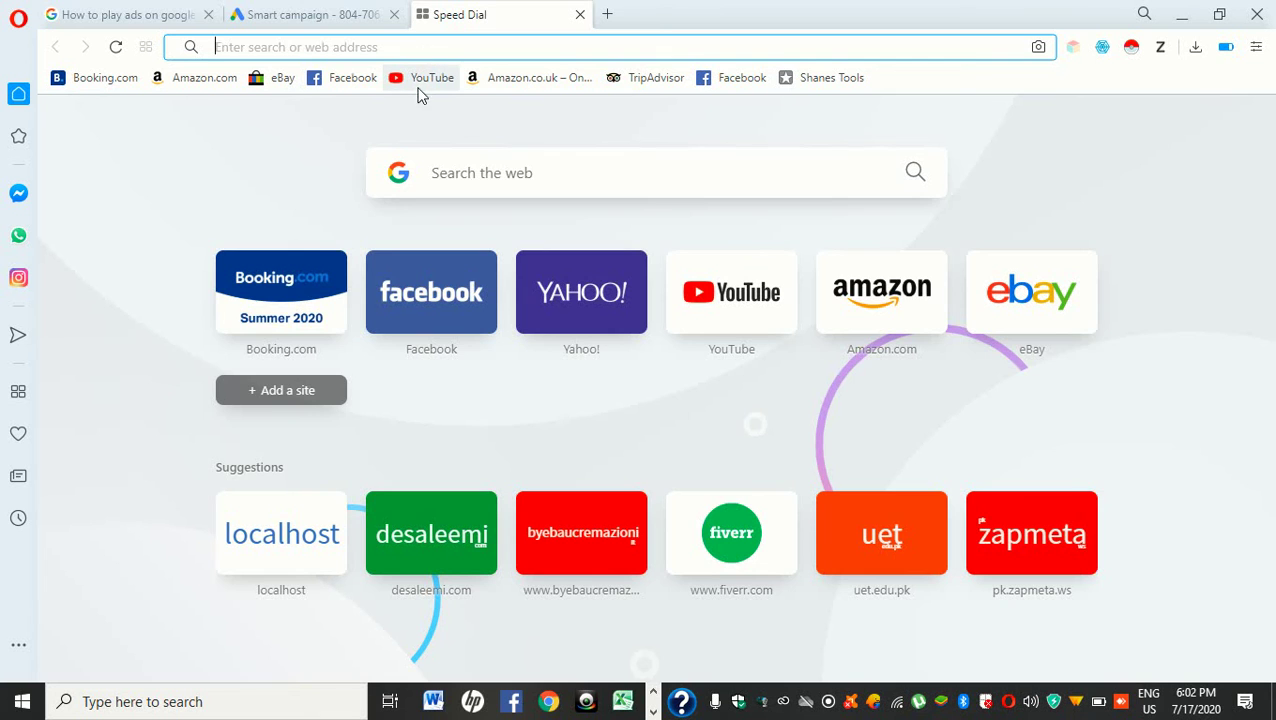
pyautogui.click(422, 78)
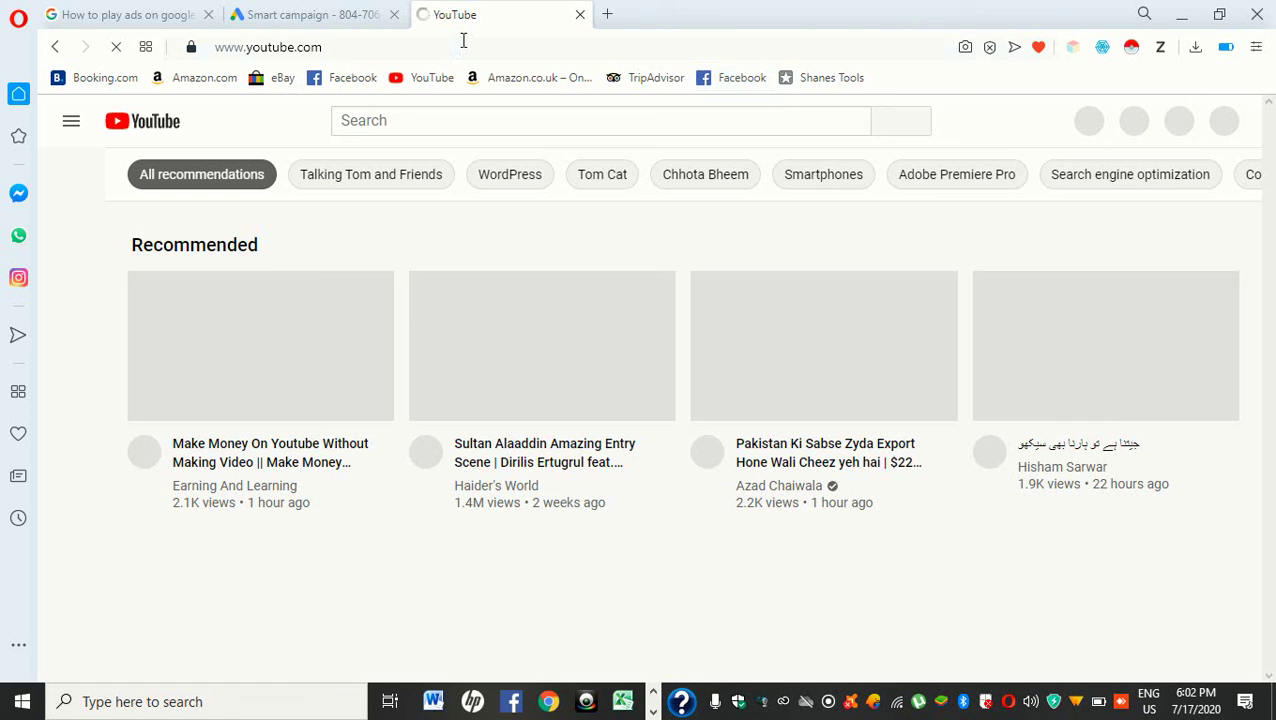
pyautogui.click(398, 47)
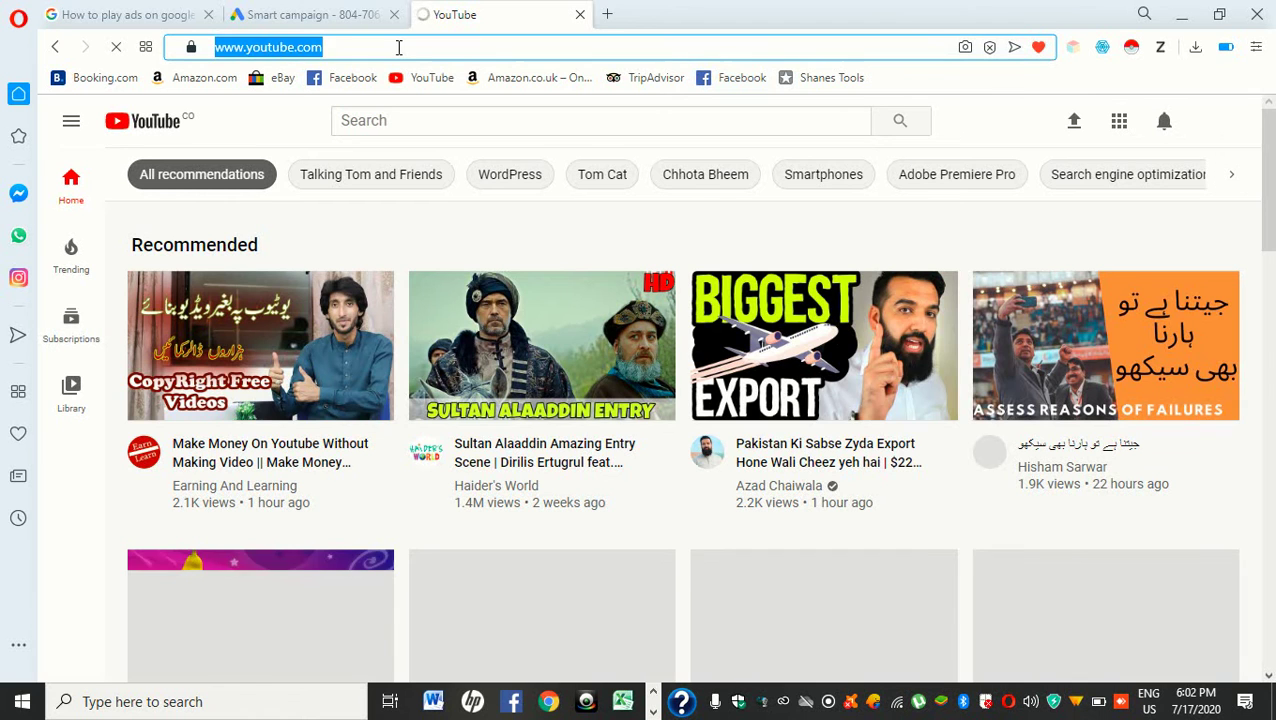
pyautogui.click(398, 47)
pyautogui.click(340, 40)
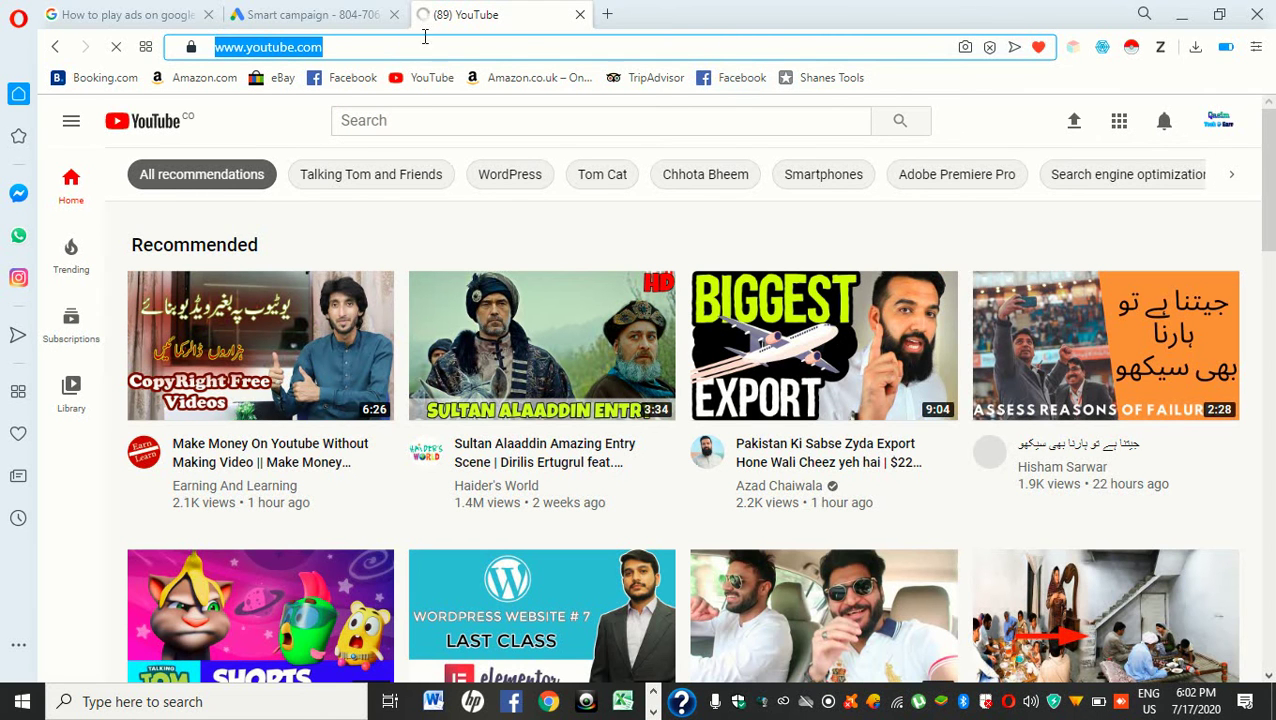
# - Open the signed-in account's own YouTube channel page and select its web address
pyautogui.click(1218, 124)
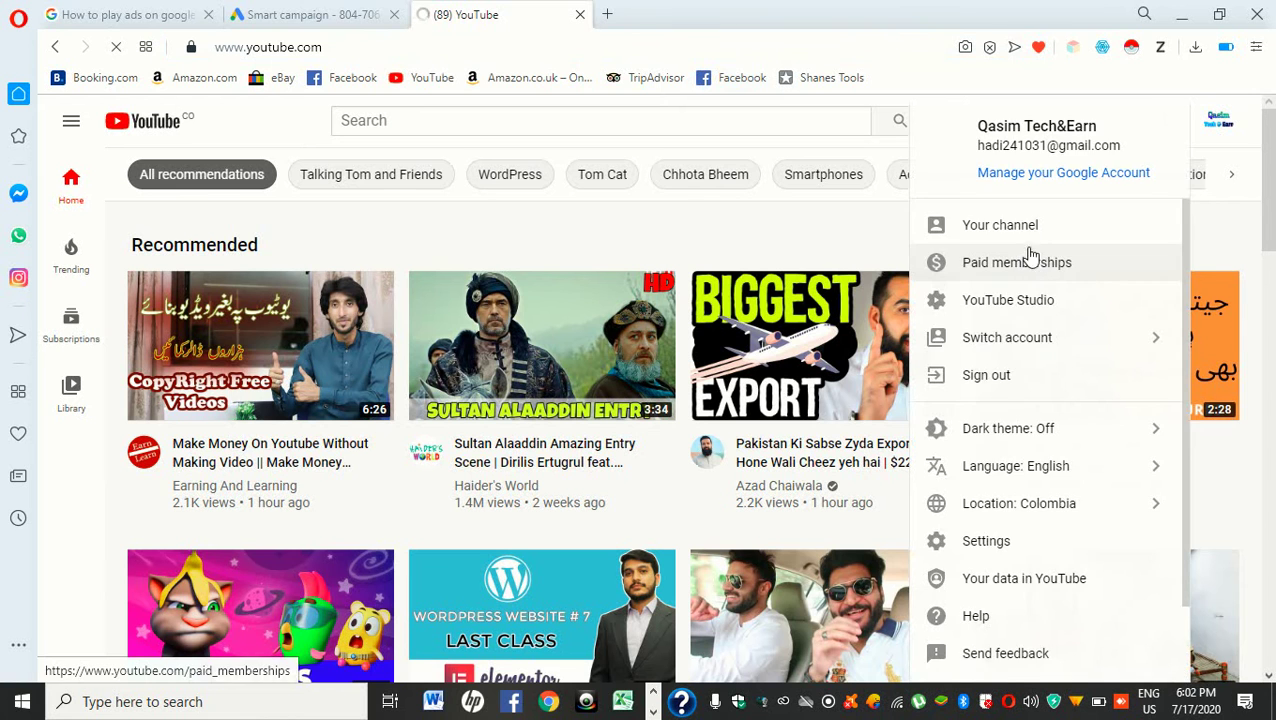
pyautogui.click(1030, 238)
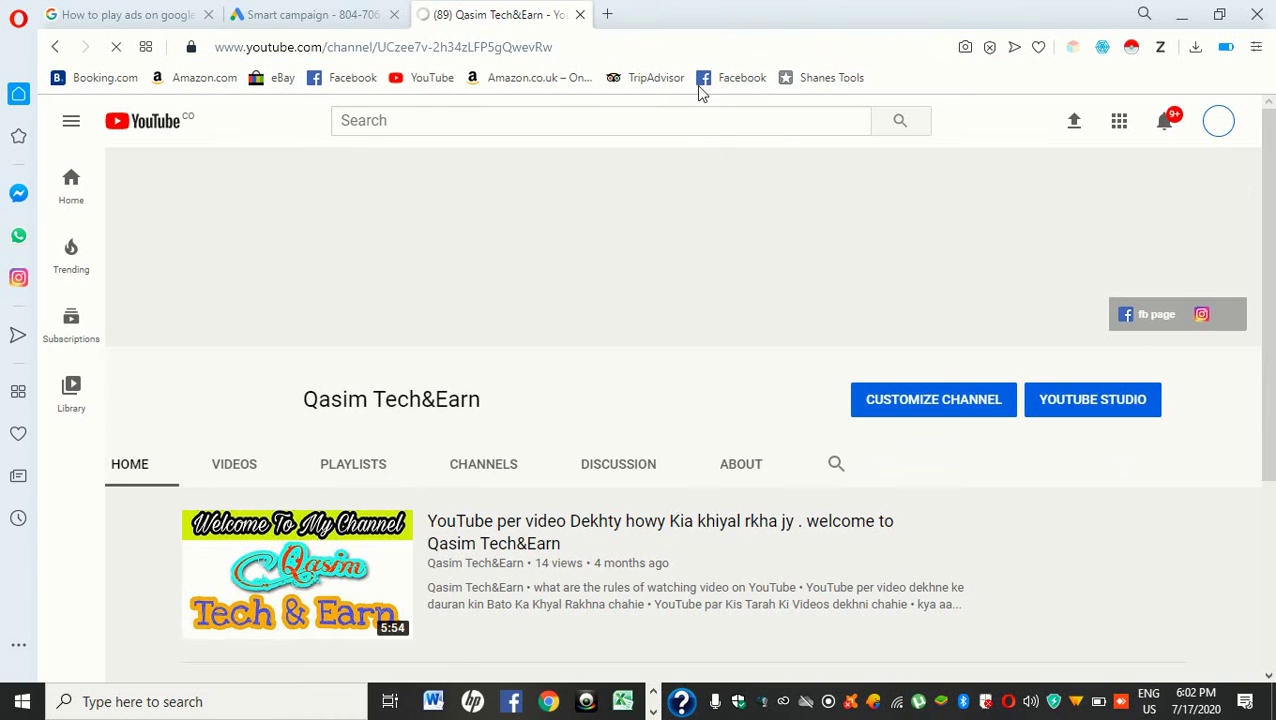
pyautogui.click(694, 51)
pyautogui.moveTo(703, 48); pyautogui.dragTo(180, 18)
# - Switch back to the Google Ads campaign and accept the business name and website to continue to the customer location settings
pyautogui.click(290, 14)
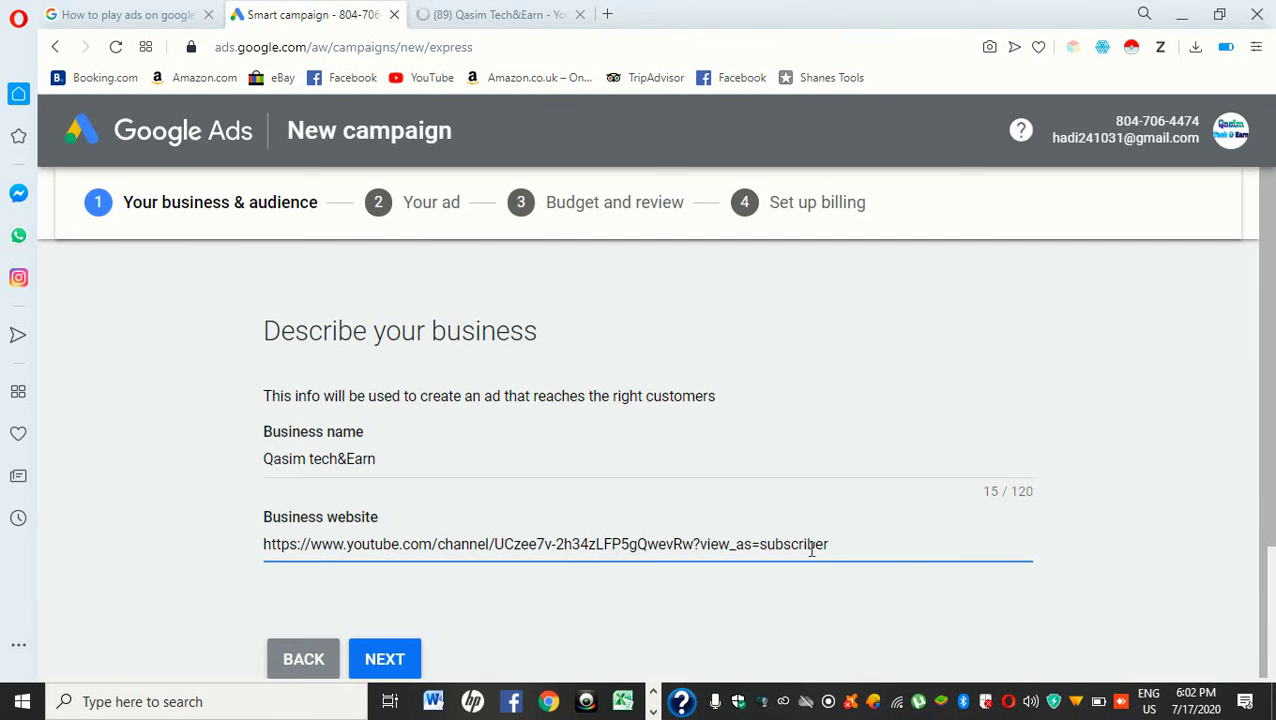
pyautogui.scroll(-2, 700, 552)
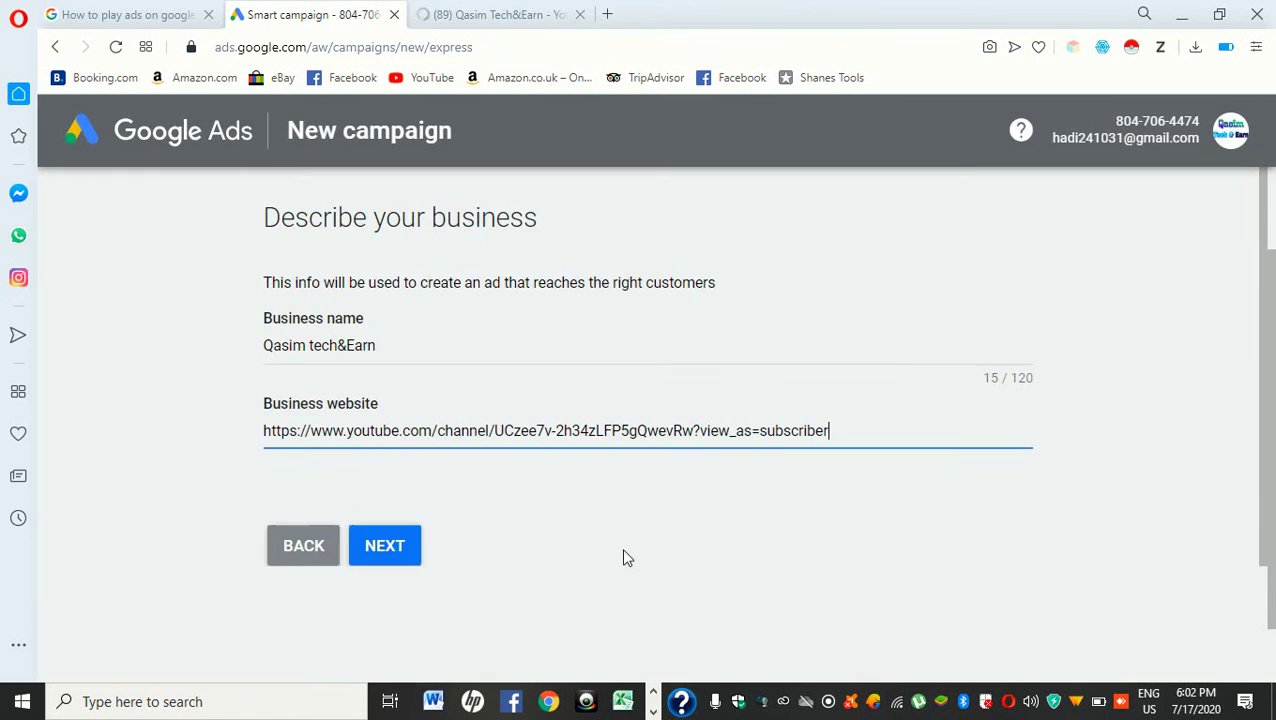
pyautogui.click(386, 548)
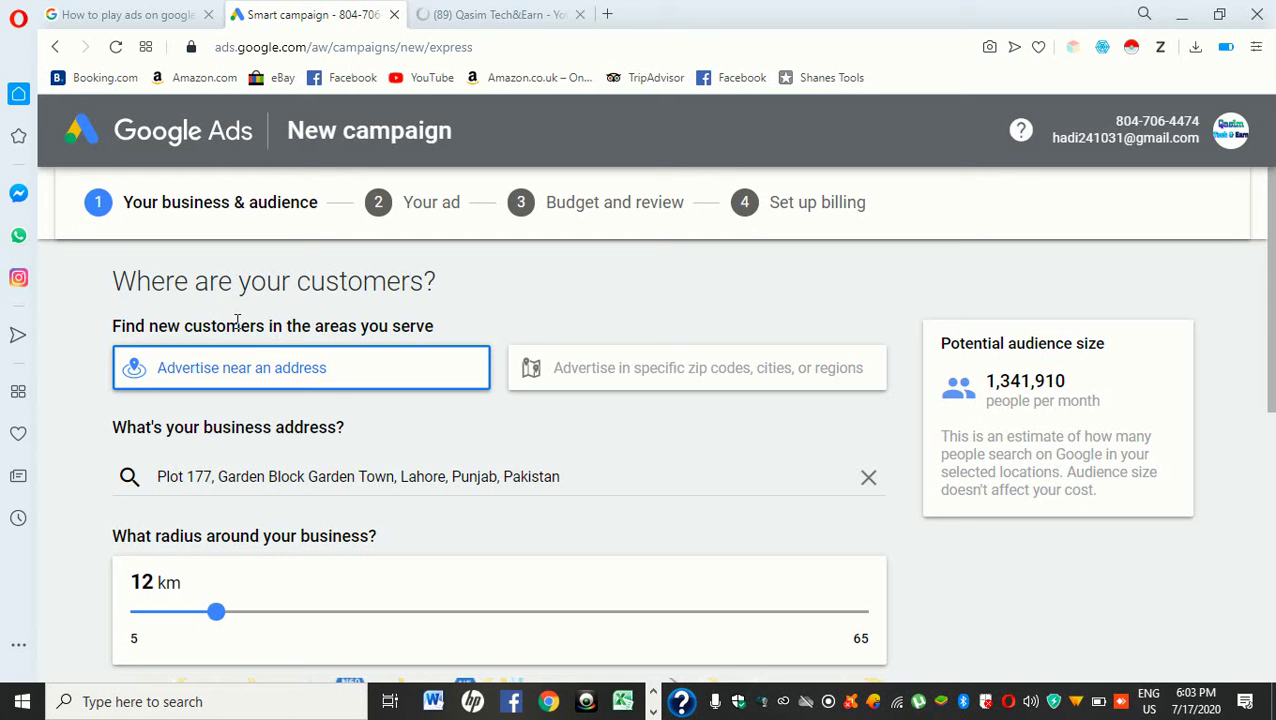
# - Examine the options for advertising near an address, including the business address, the radius setting and the coverage map
pyautogui.click(540, 372)
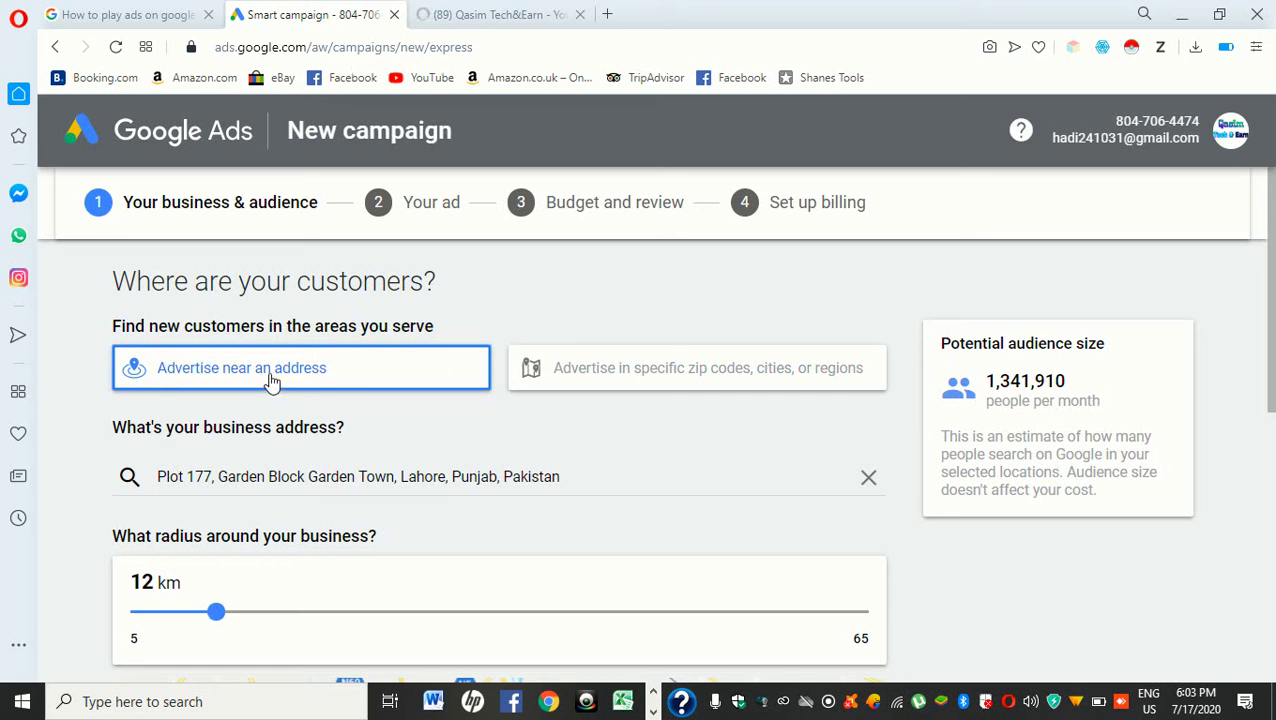
pyautogui.scroll(-2, 342, 375)
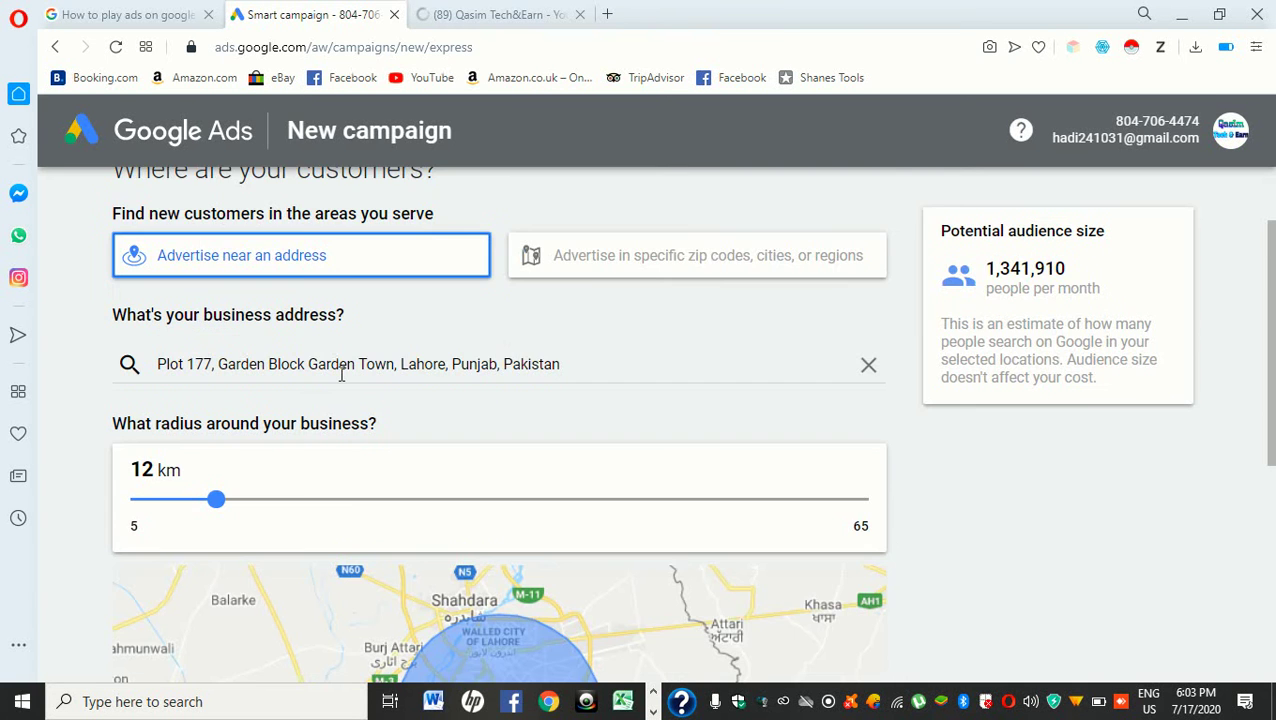
pyautogui.scroll(-1, 388, 517)
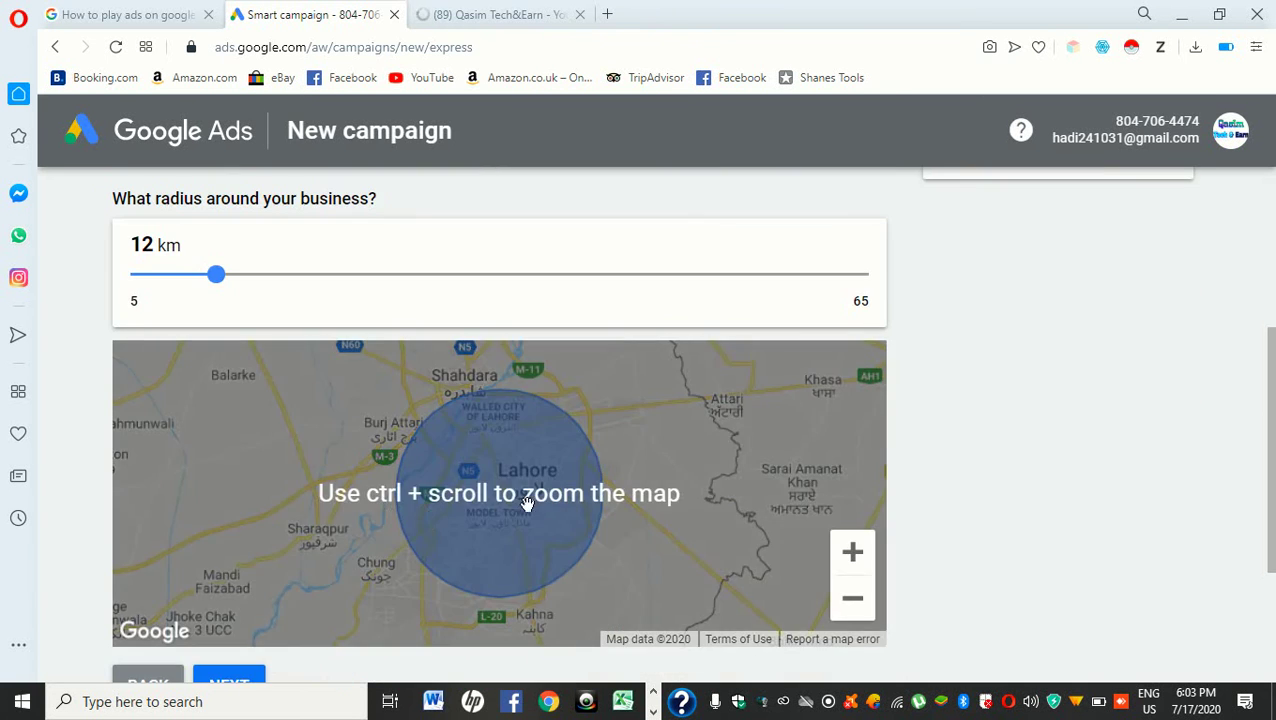
pyautogui.scroll(-1, 425, 512)
pyautogui.scroll(2, 490, 461)
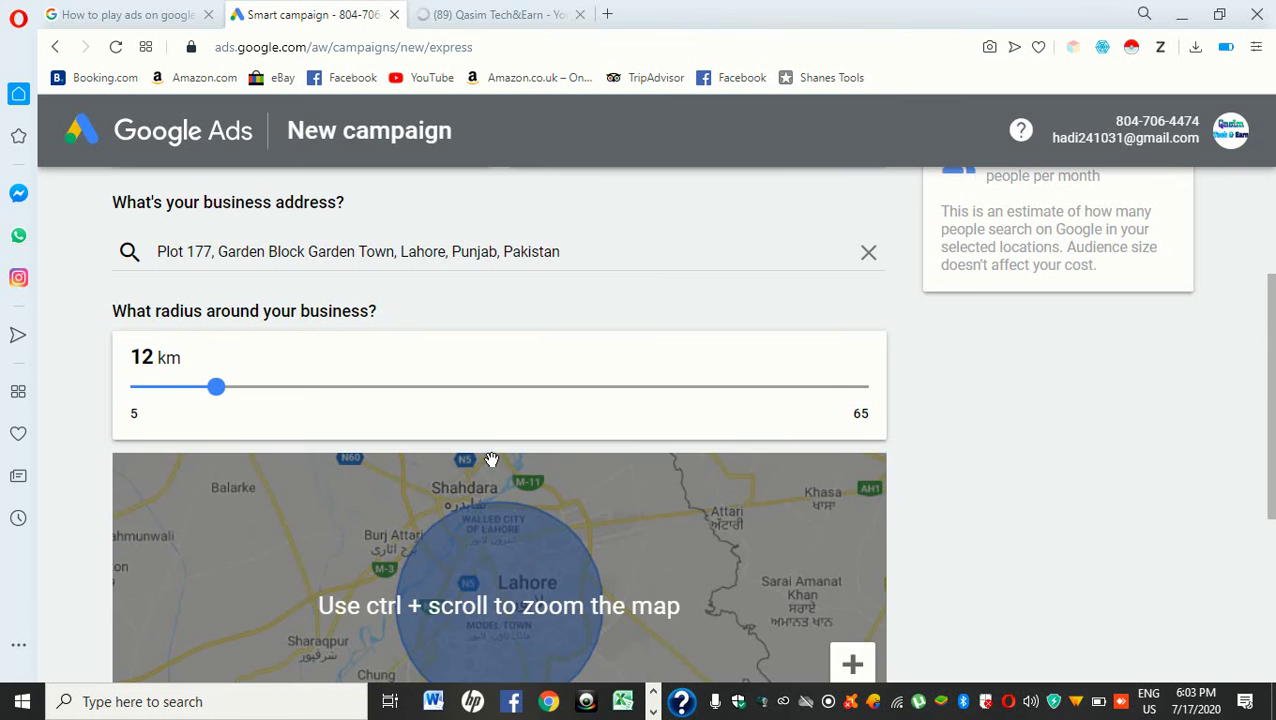
pyautogui.scroll(1, 320, 273)
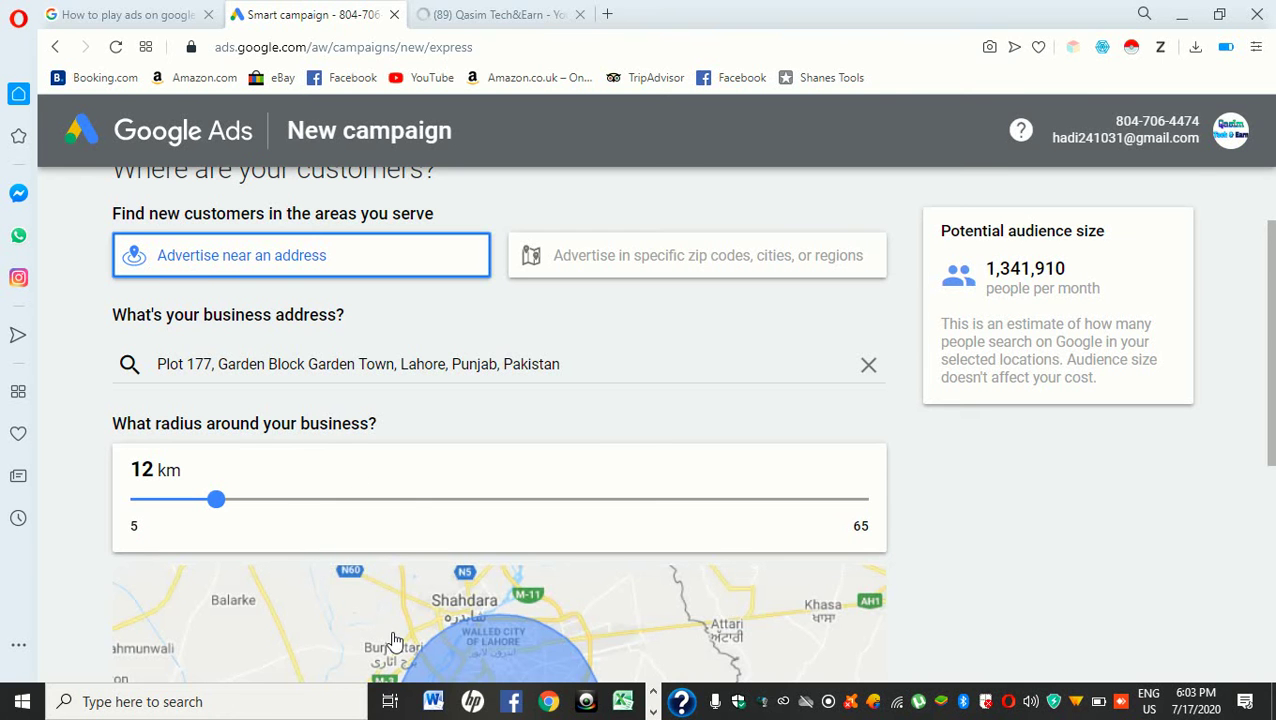
pyautogui.scroll(-1, 353, 468)
pyautogui.scroll(1, 283, 271)
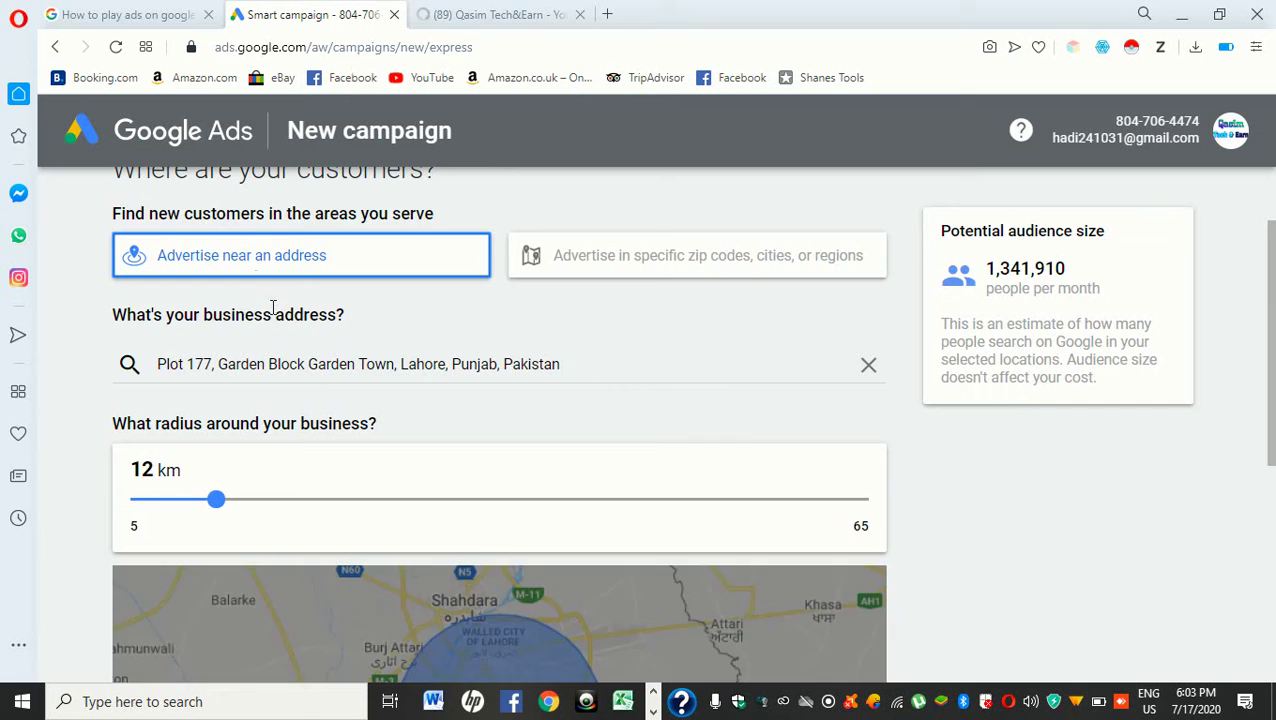
pyautogui.scroll(-1, 470, 513)
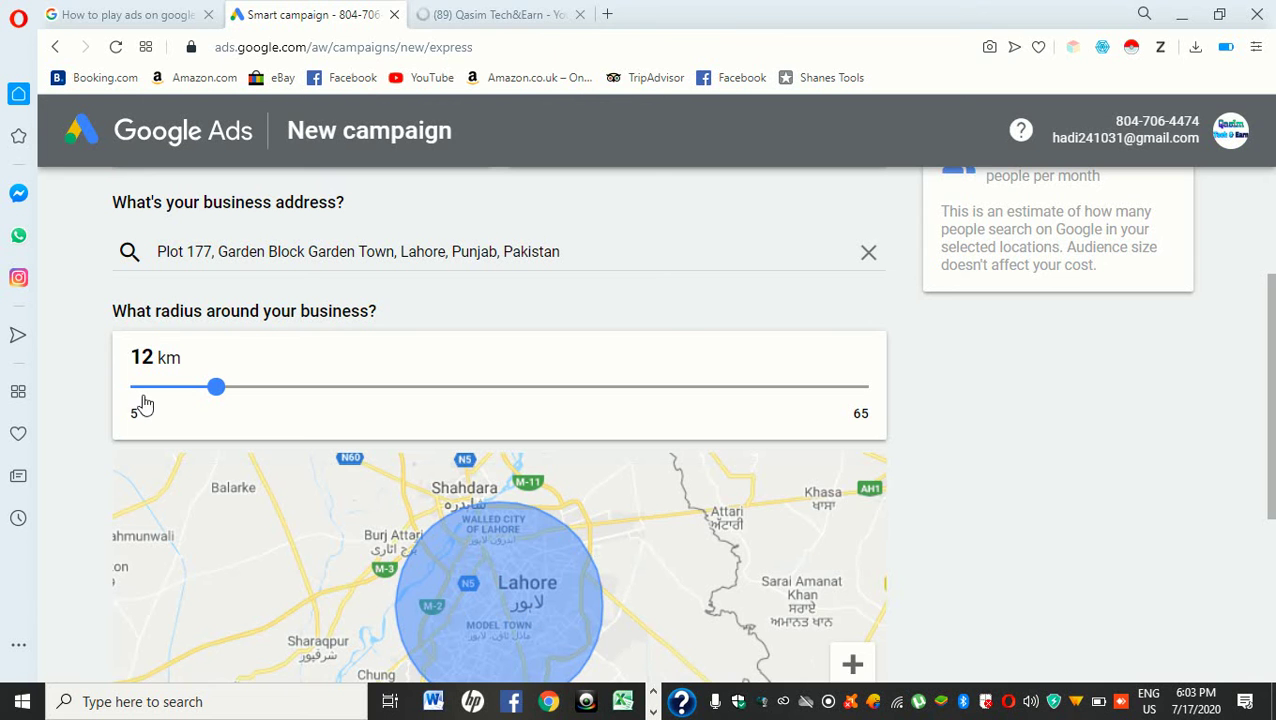
# - Set the advertising radius around the business to 13 km
pyautogui.moveTo(211, 390)
pyautogui.mouseDown()
pyautogui.moveTo(427, 396)
pyautogui.moveTo(201, 398)
pyautogui.mouseUp()
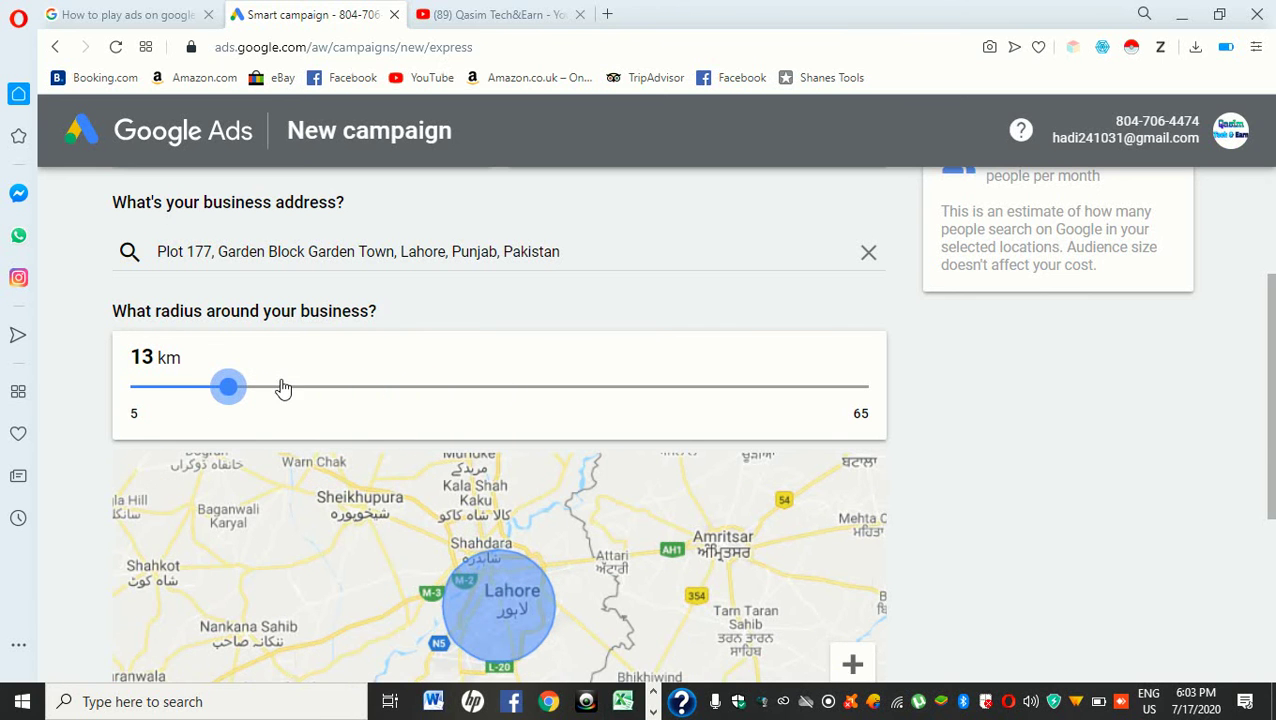
pyautogui.scroll(3, 300, 410)
pyautogui.scroll(-3, 312, 429)
pyautogui.scroll(1, 480, 590)
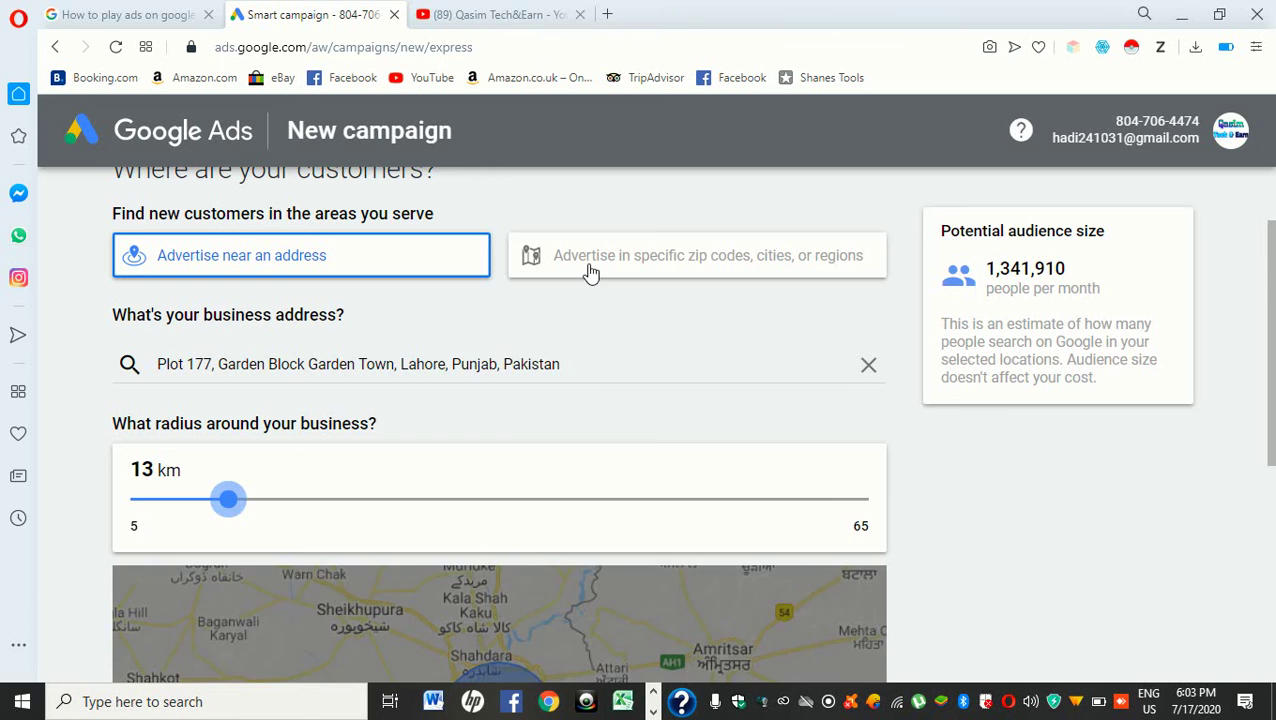
pyautogui.click(590, 272)
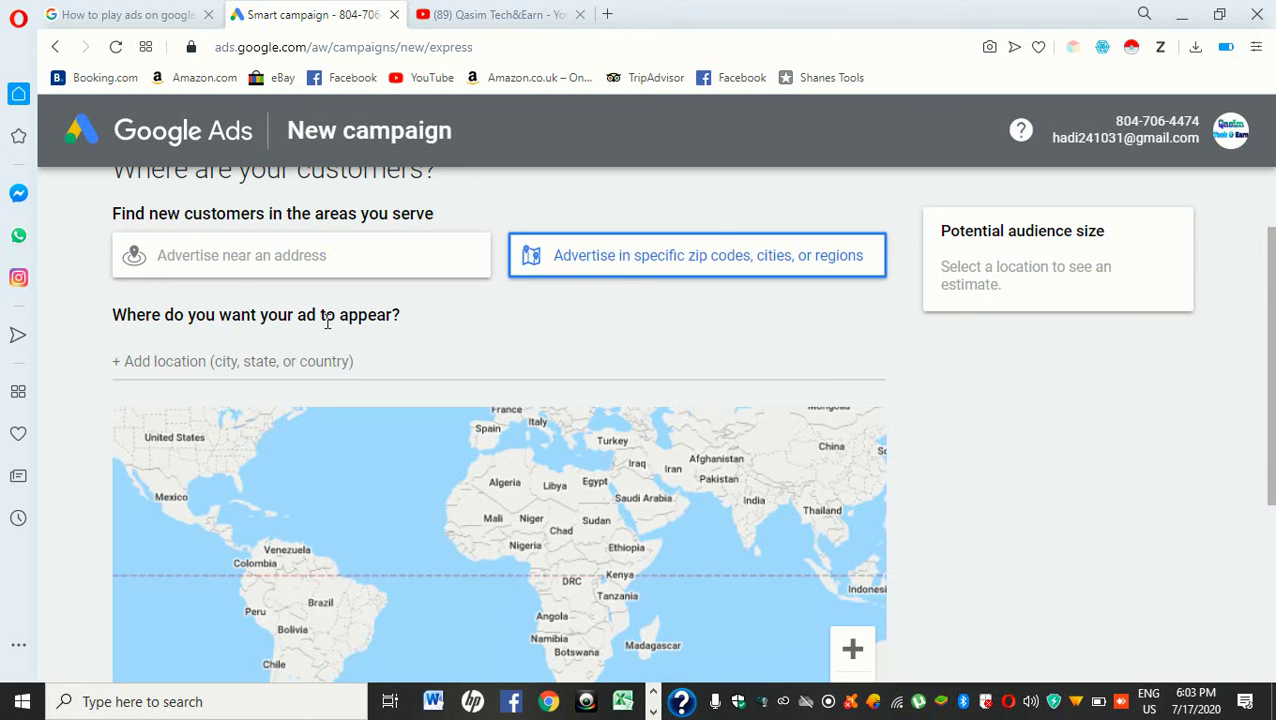
pyautogui.click(288, 360)
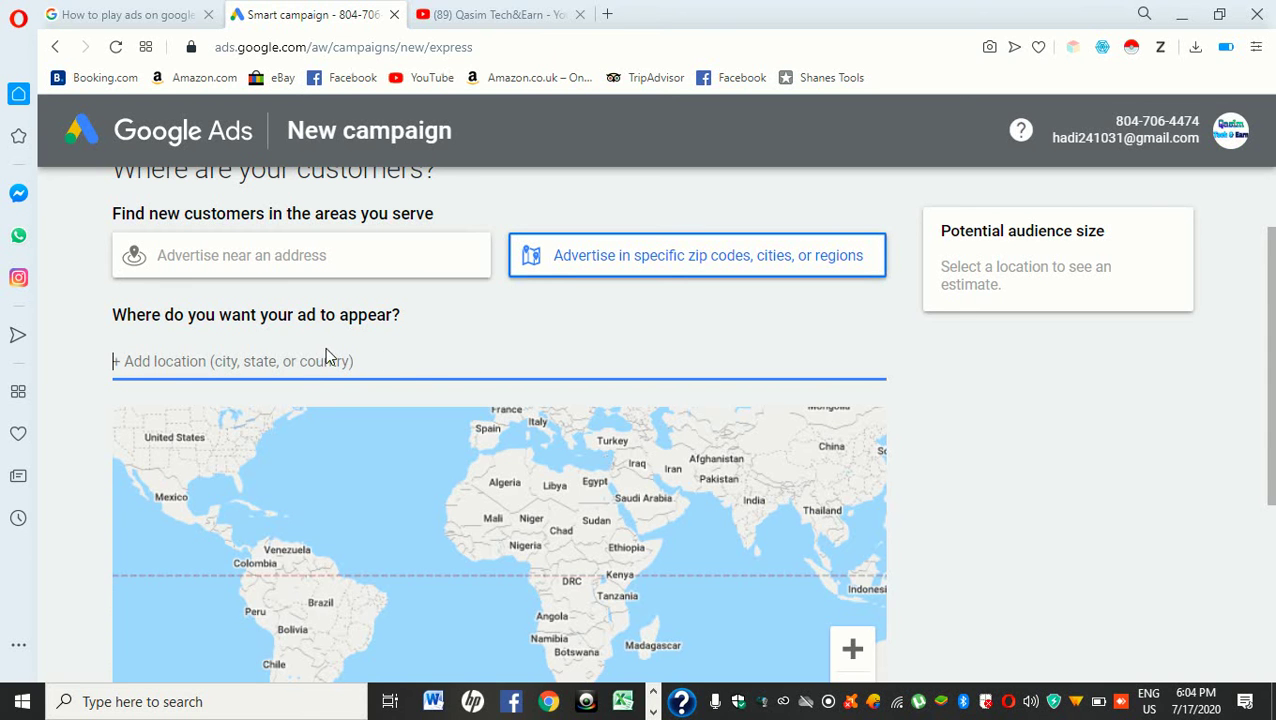
pyautogui.click(330, 258)
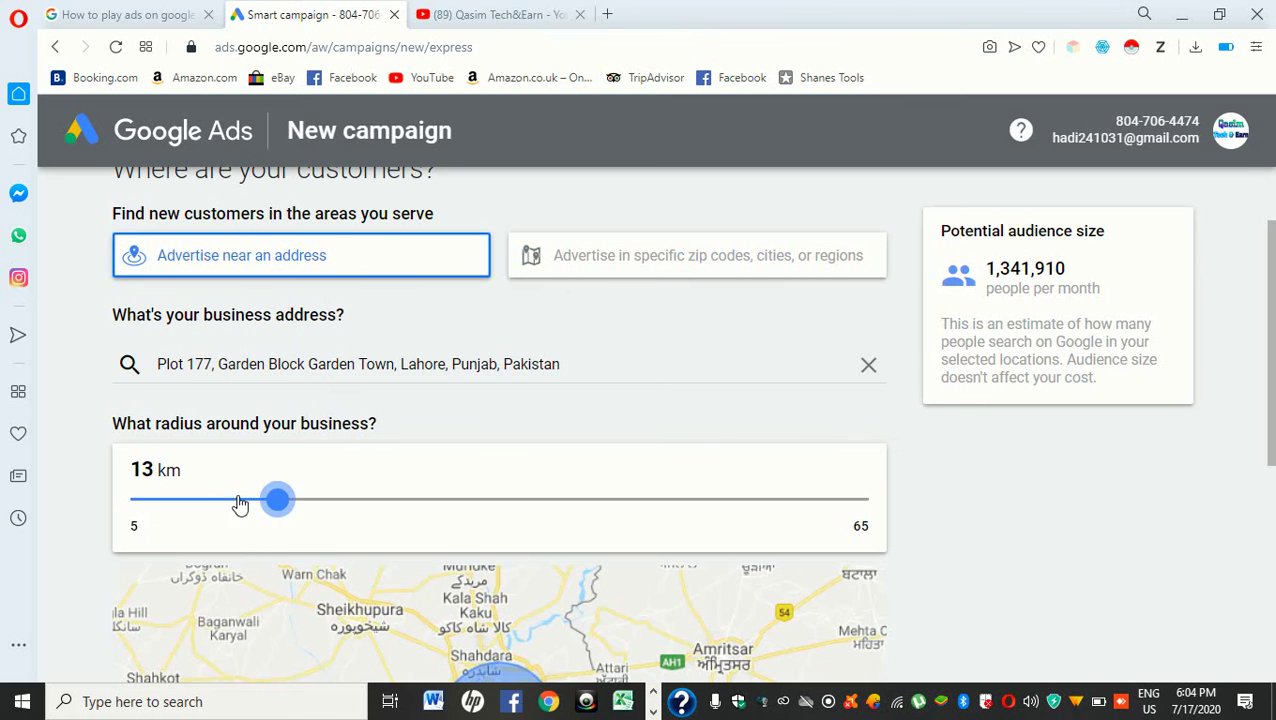
# - Accept the settings for advertising near an address and look through the suggested keyword themes
pyautogui.scroll(-5, 288, 388)
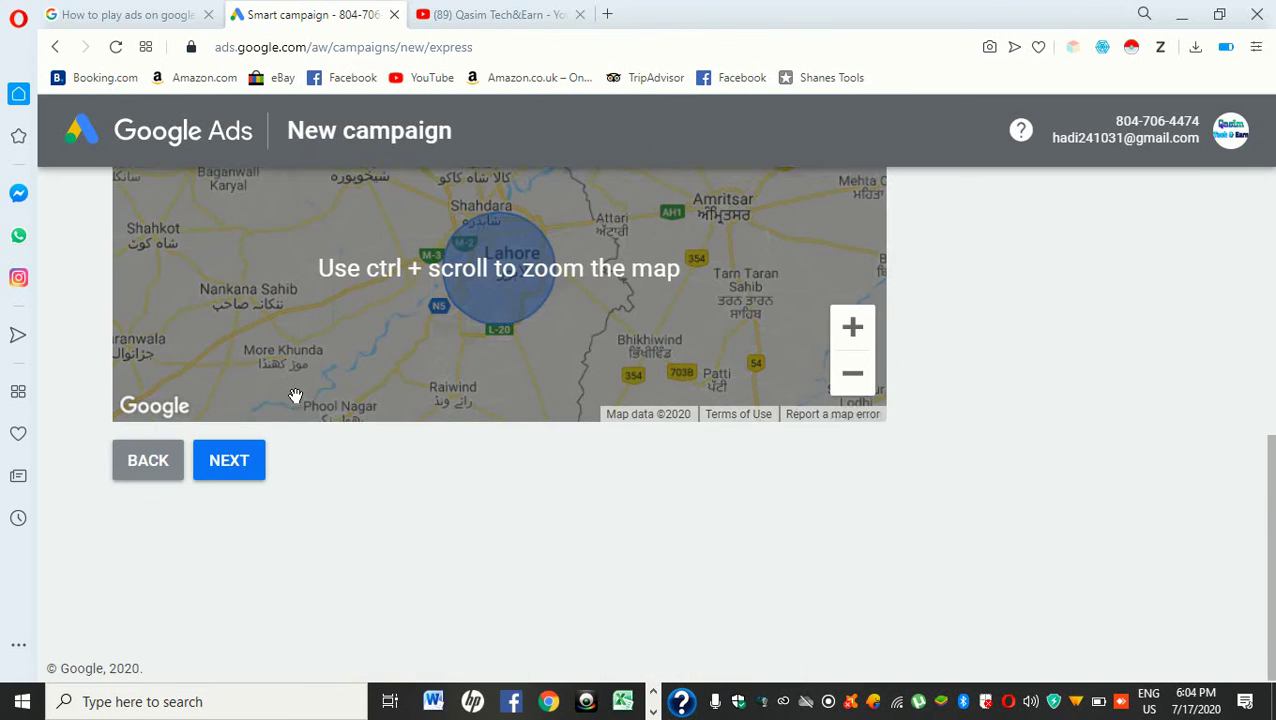
pyautogui.click(256, 461)
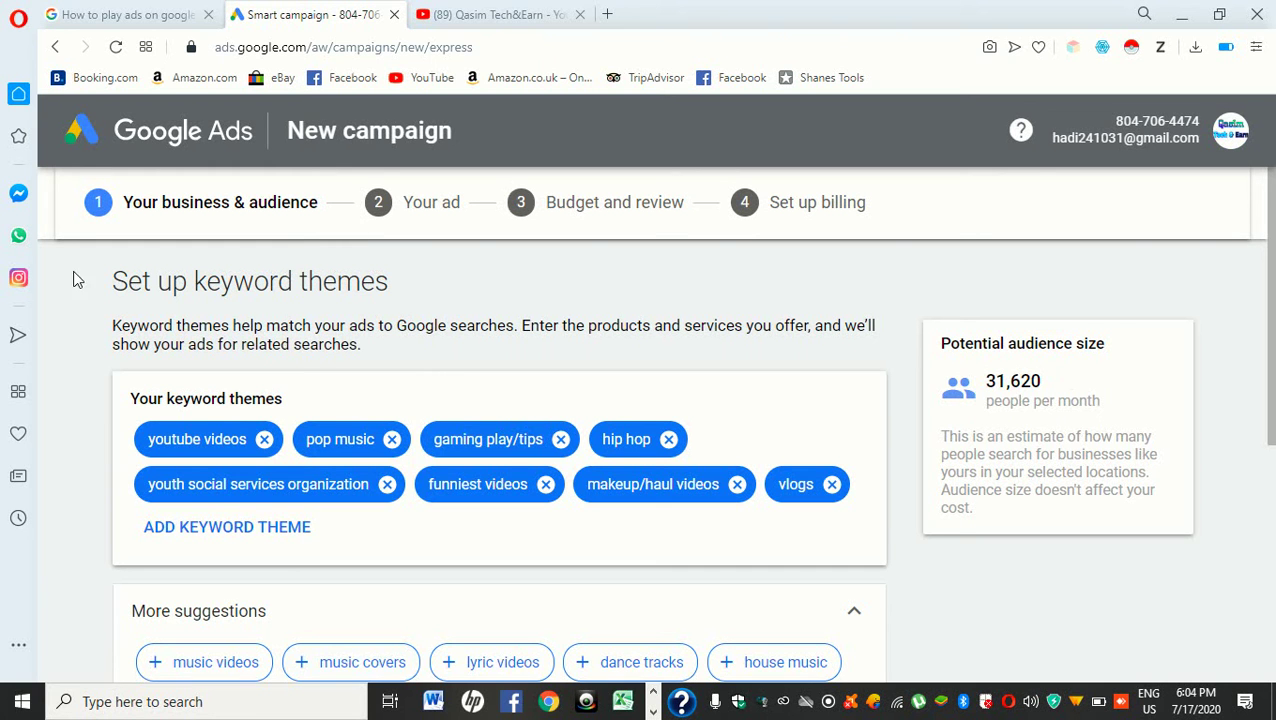
pyautogui.moveTo(168, 290); pyautogui.dragTo(484, 313)
pyautogui.click(428, 300)
pyautogui.scroll(-5, 200, 490)
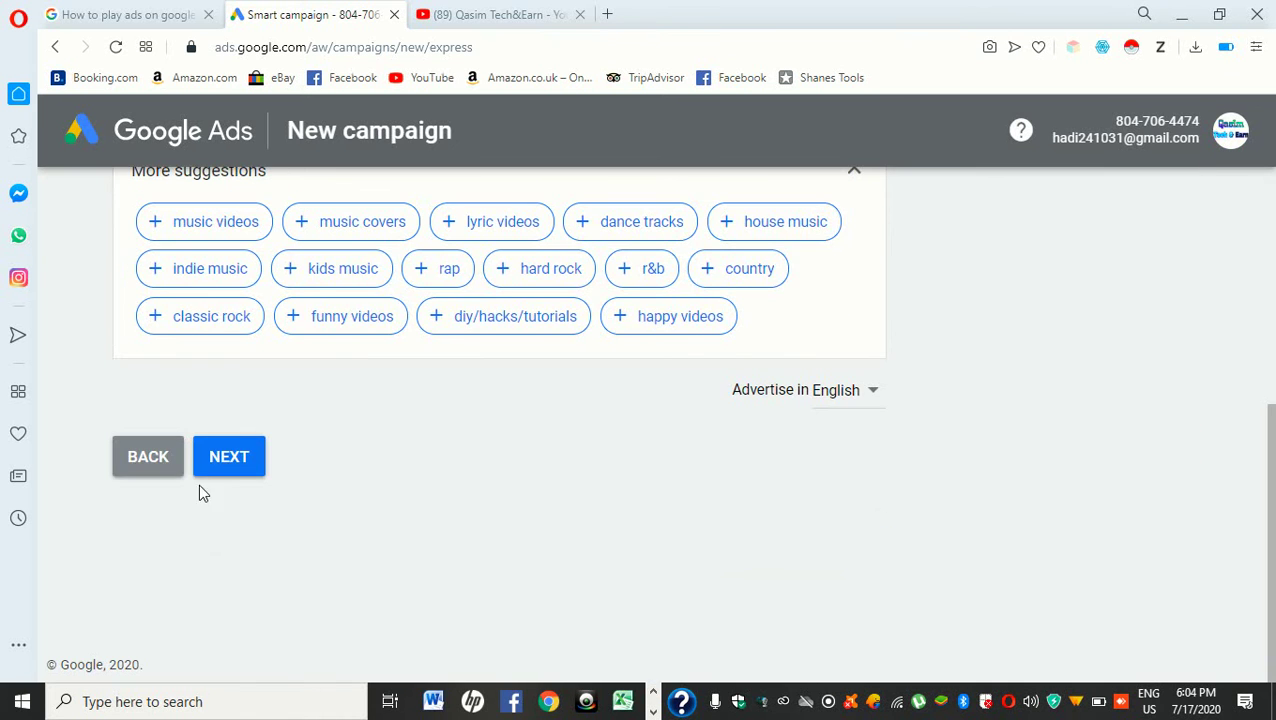
# - Go back to review the customer location radius and map, and return to the keyword themes
pyautogui.click(177, 468)
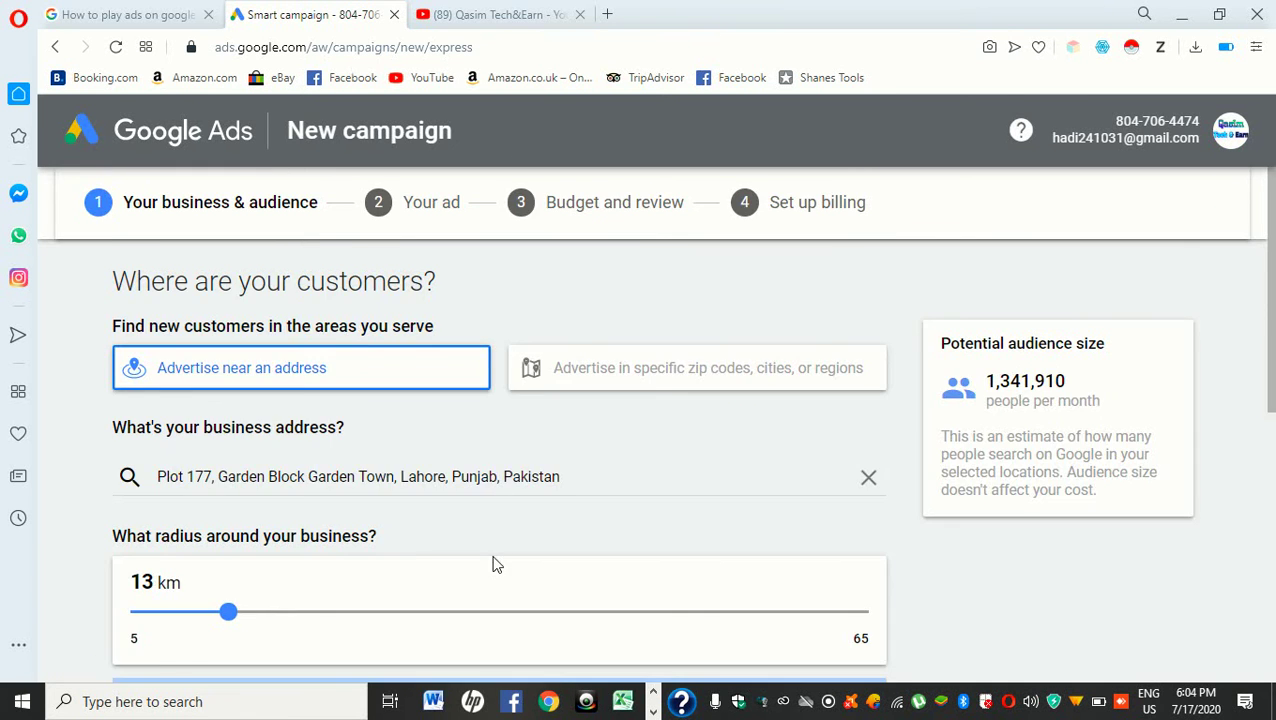
pyautogui.scroll(-4, 493, 560)
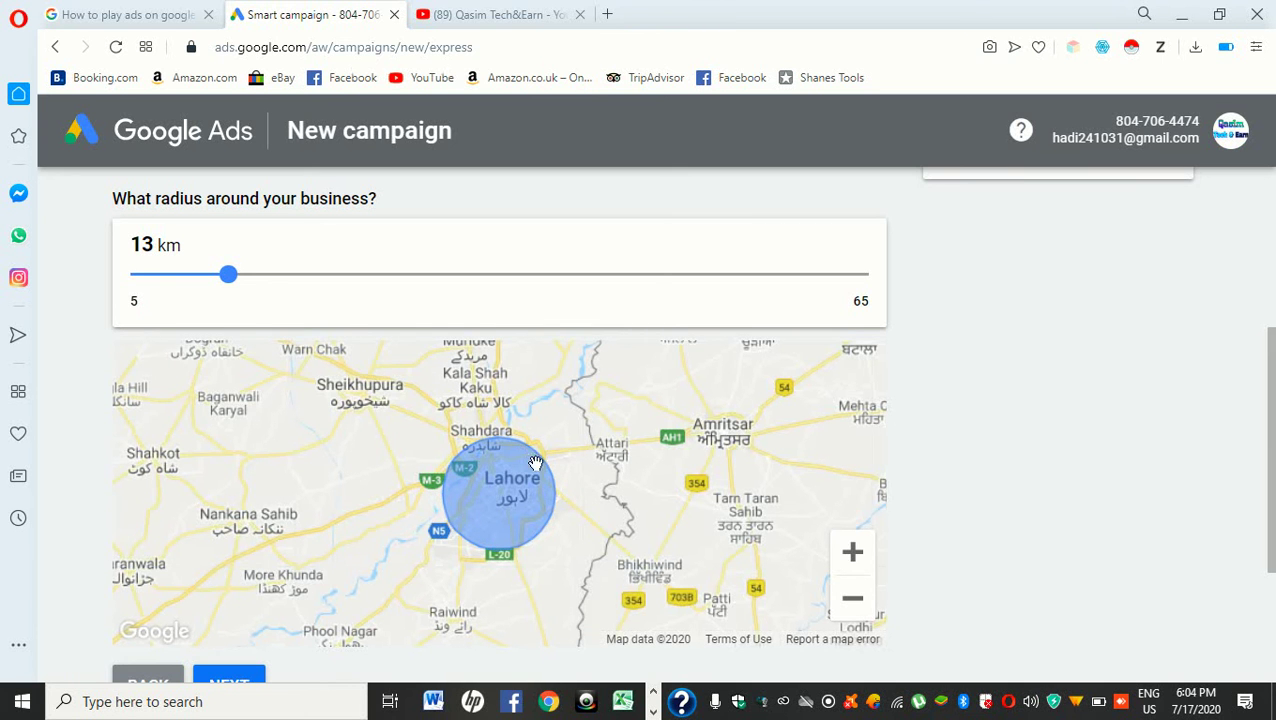
pyautogui.scroll(2, 356, 560)
pyautogui.scroll(-3, 330, 572)
pyautogui.click(242, 584)
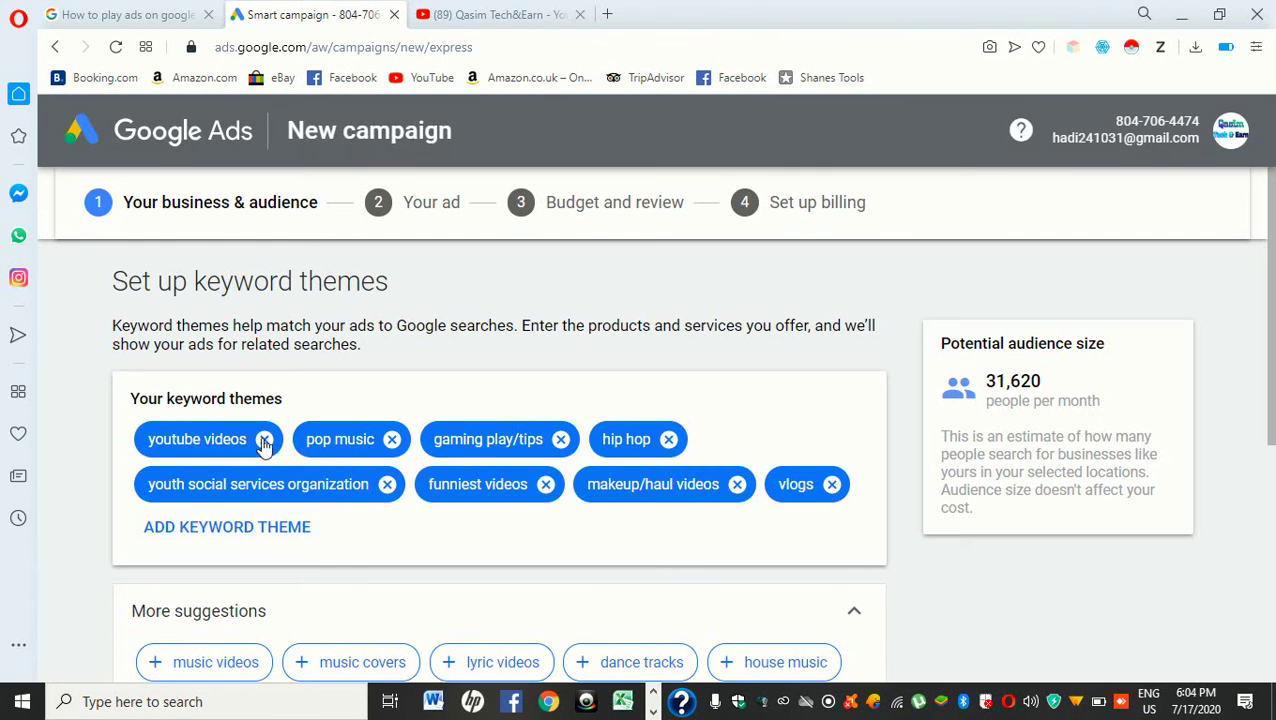
# - Remove the keyword themes vlogs, makeup/haul videos, hip hop and gaming play/tips from the campaign
pyautogui.click(175, 439)
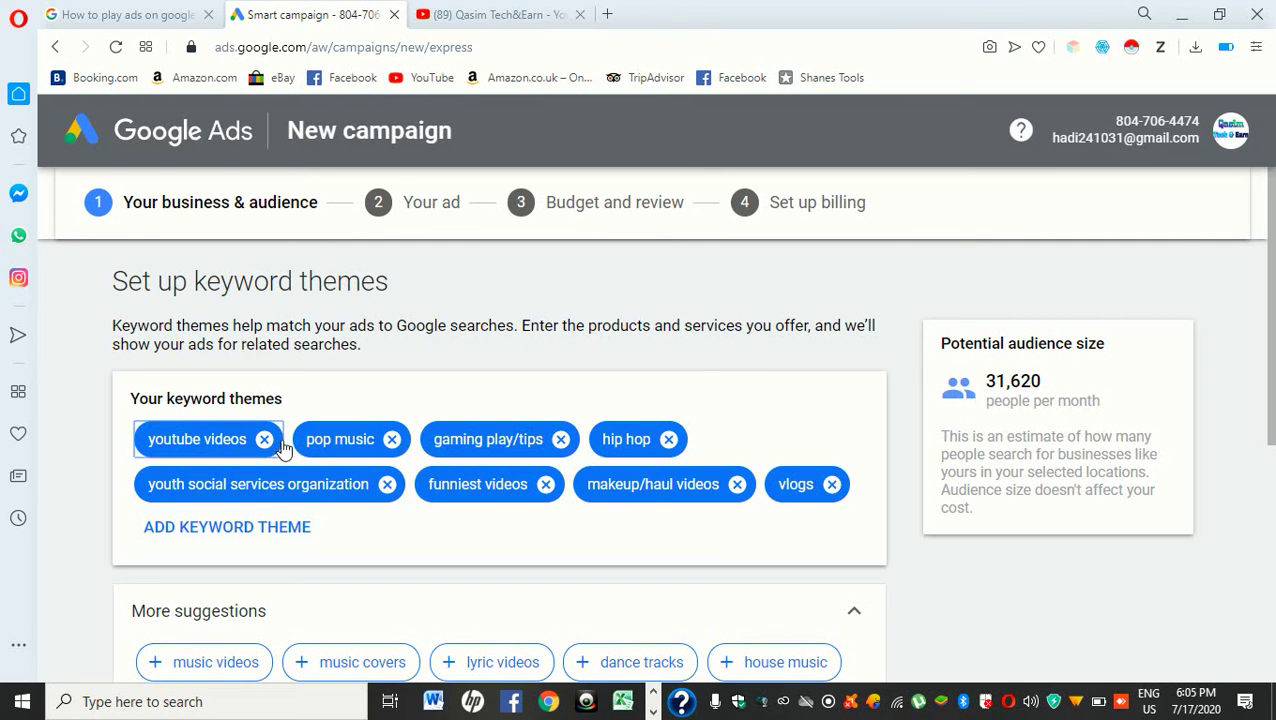
pyautogui.scroll(-3, 441, 447)
pyautogui.scroll(2, 641, 415)
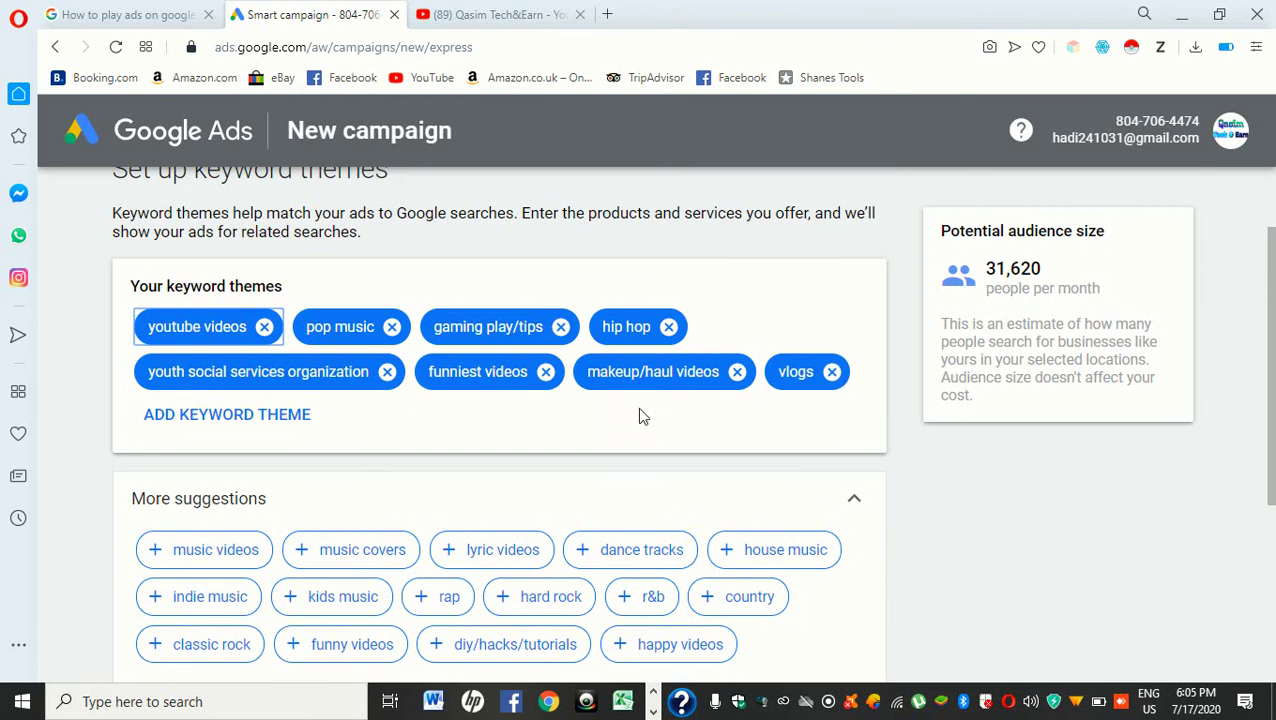
pyautogui.click(832, 371)
pyautogui.click(737, 371)
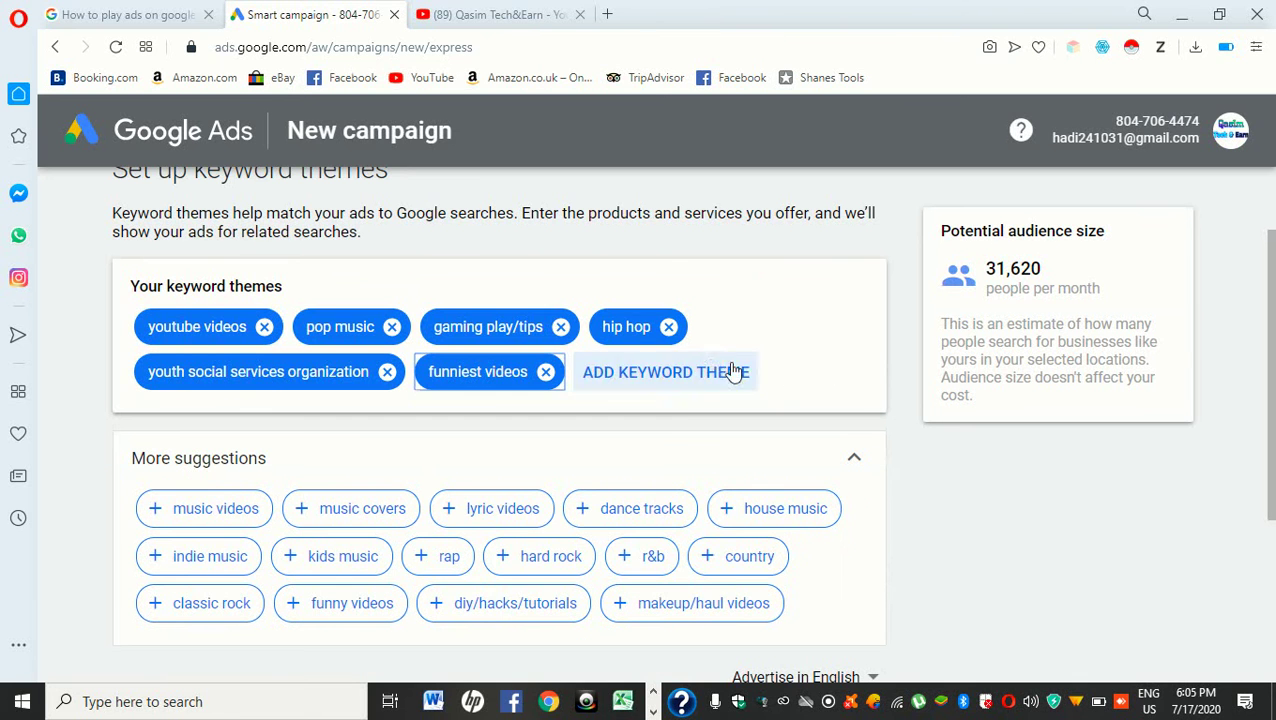
pyautogui.click(668, 326)
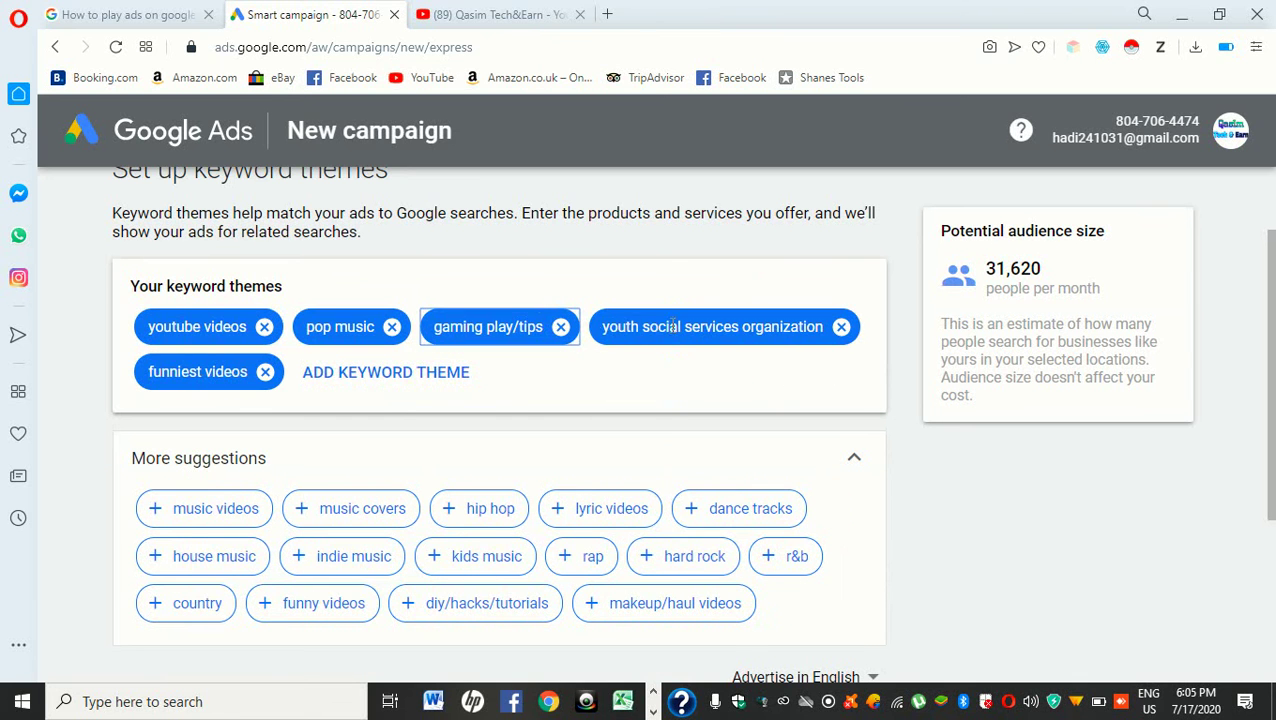
pyautogui.click(560, 326)
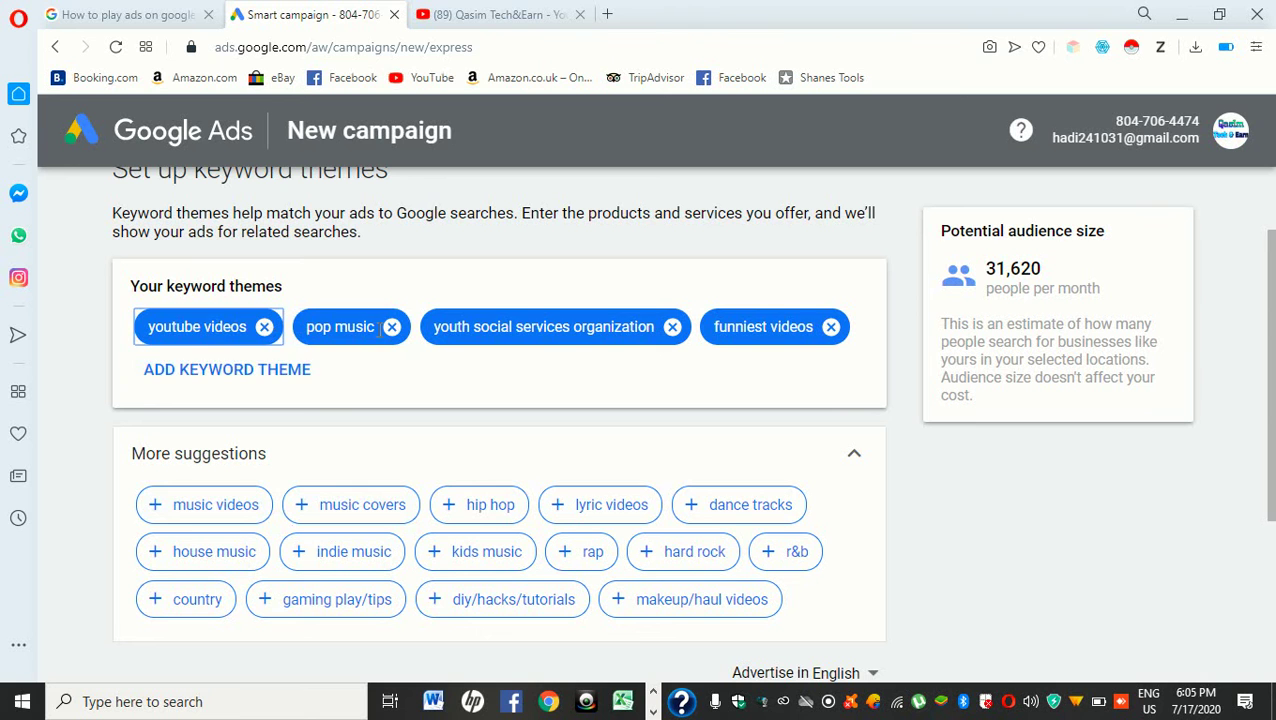
# - Enter "youtube channel" as a new keyword theme without choosing any of the suggested matches
pyautogui.click(281, 368)
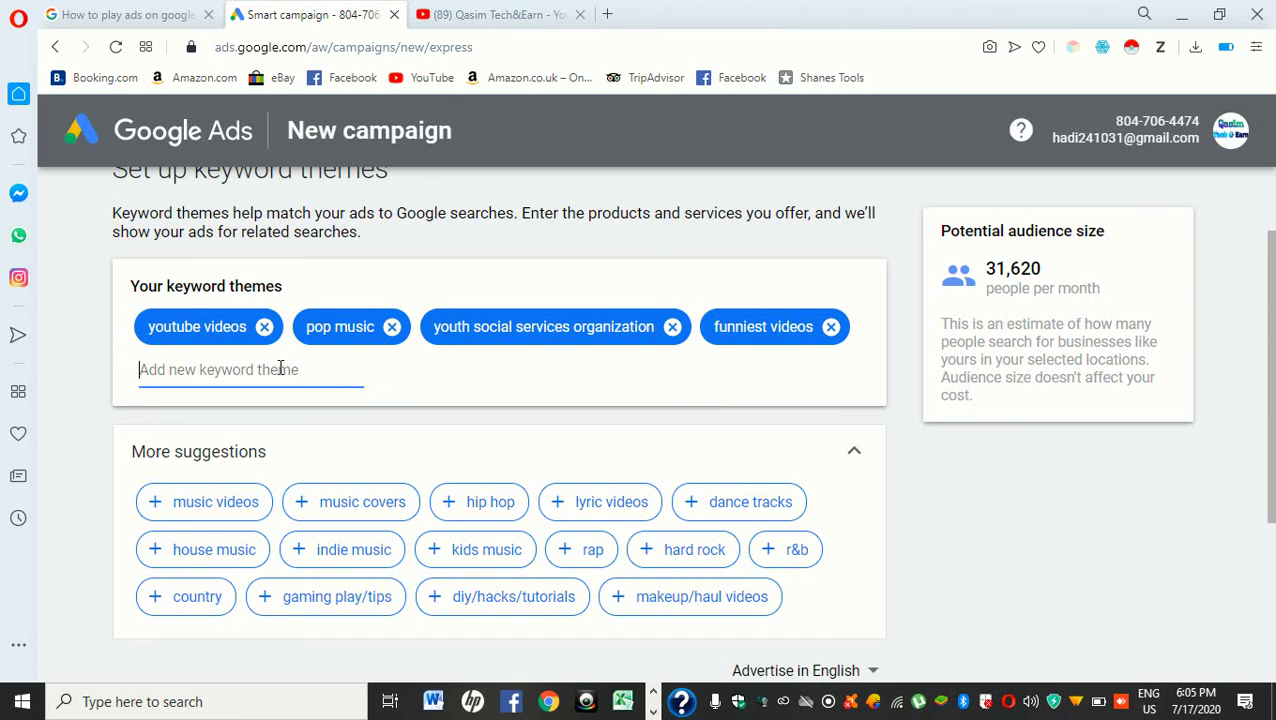
pyautogui.write('yo')
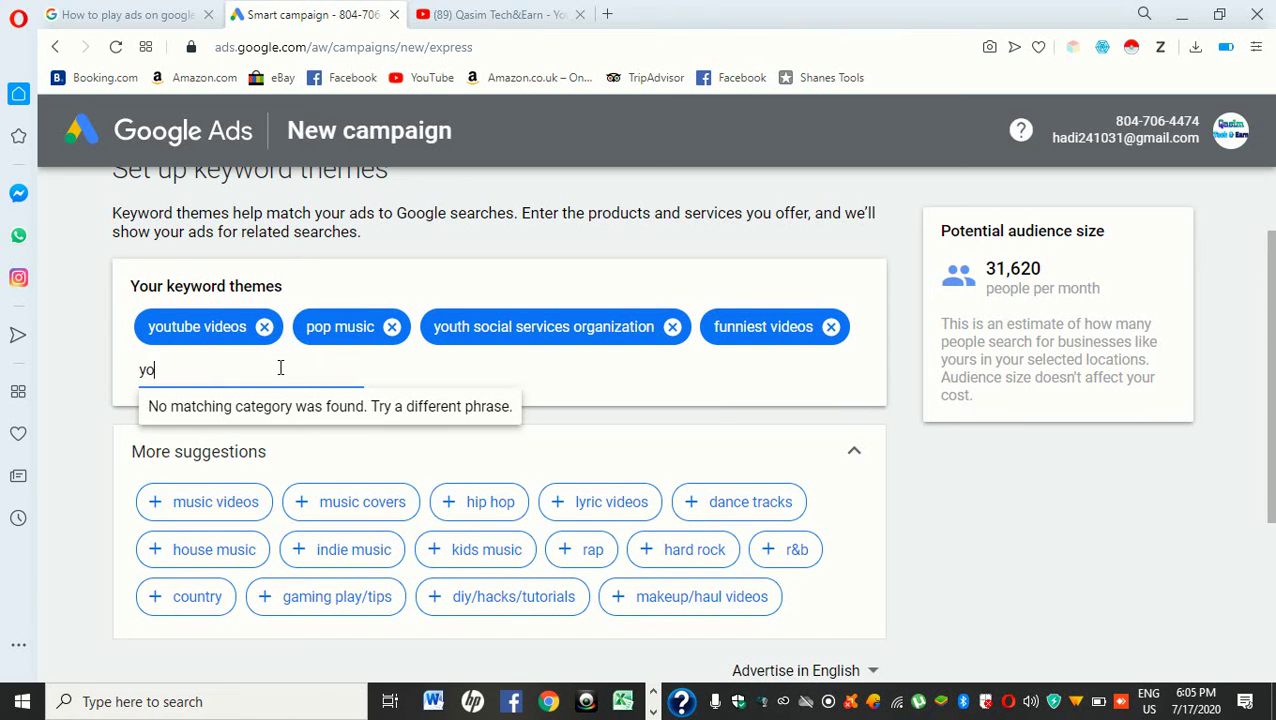
pyautogui.write('utube')
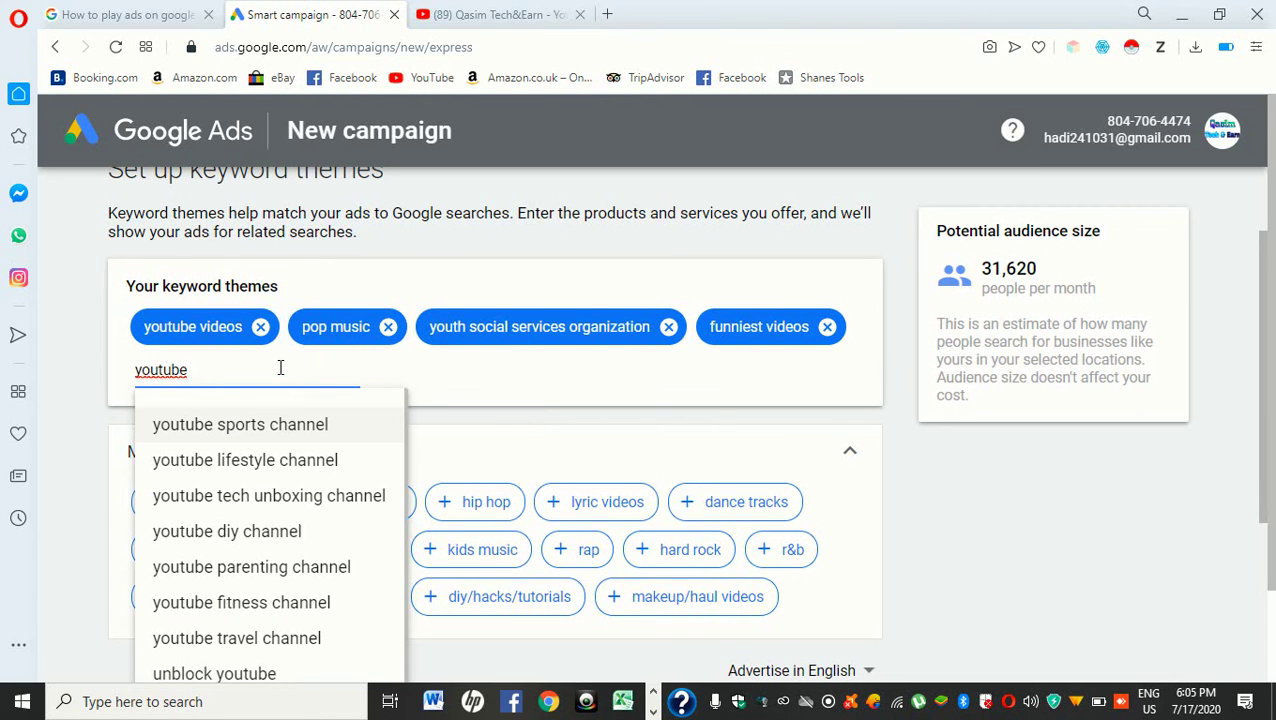
pyautogui.write('channel')
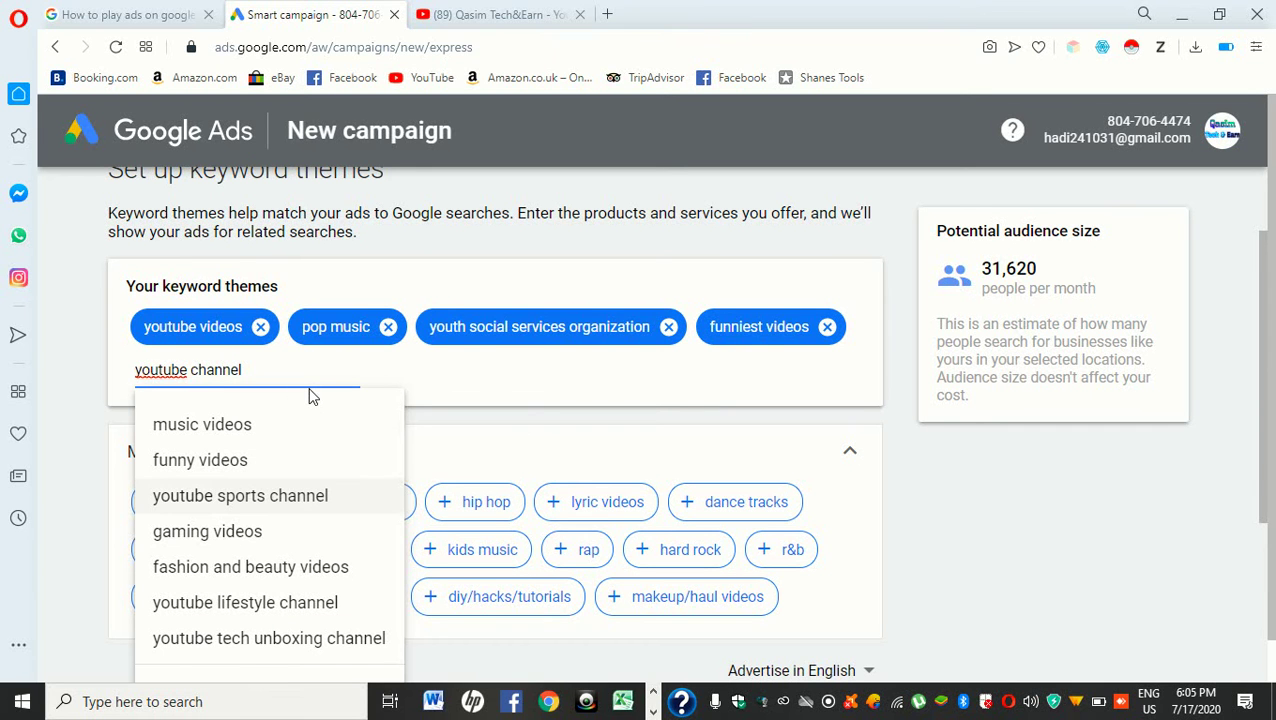
pyautogui.click(424, 390)
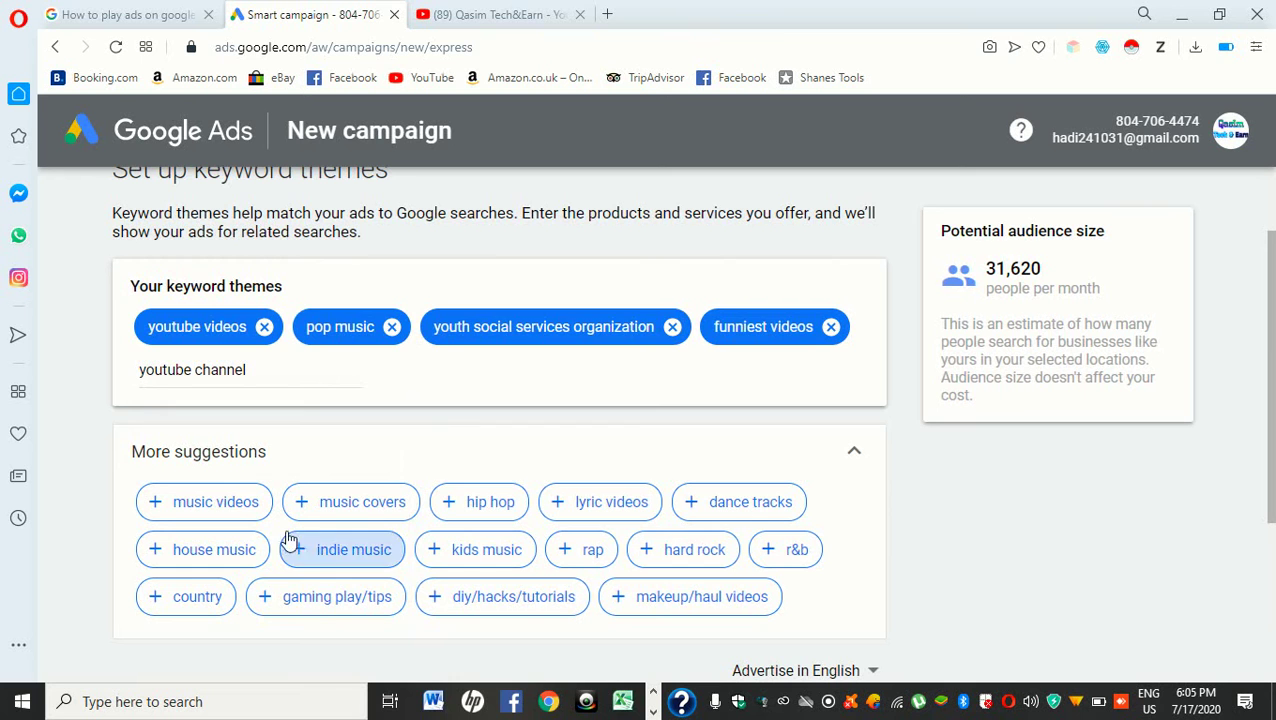
# - Look over the additional keyword theme suggestions and continue to writing the ad
pyautogui.tripleClick(108, 450)
pyautogui.click(151, 444)
pyautogui.moveTo(266, 452); pyautogui.dragTo(143, 456)
pyautogui.click(130, 455)
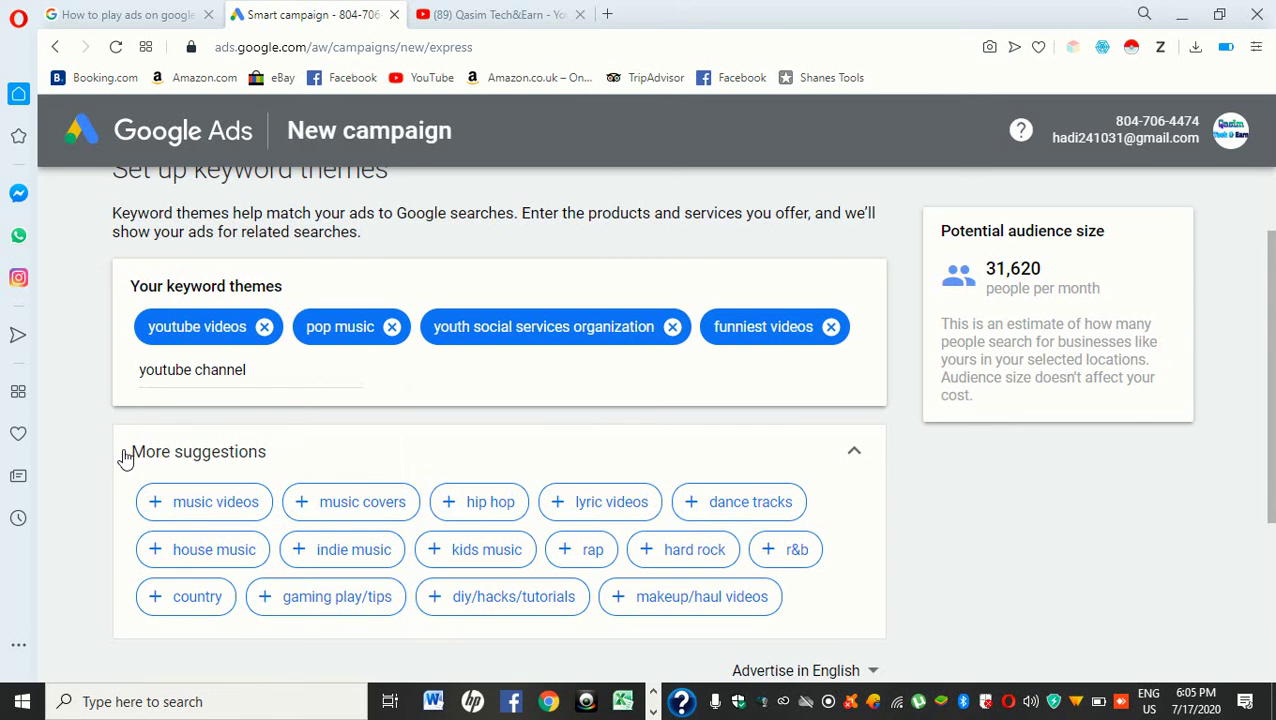
pyautogui.click(316, 455)
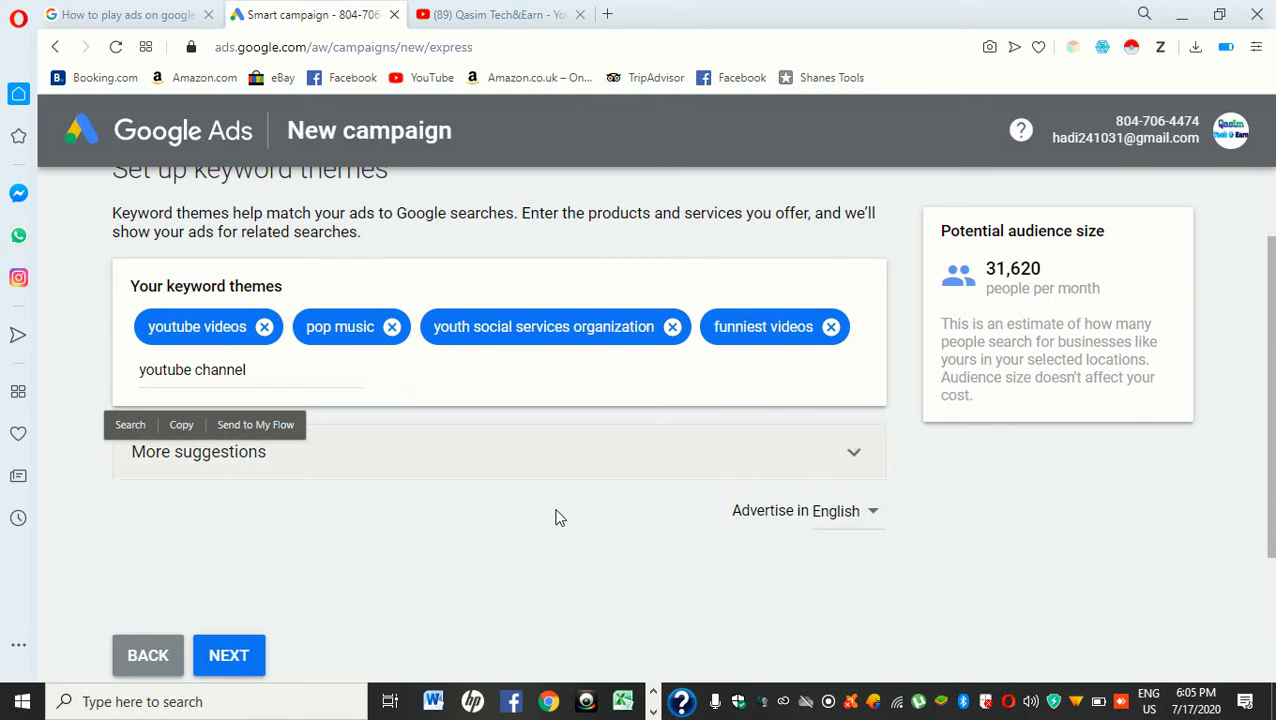
pyautogui.click(200, 456)
pyautogui.scroll(-1, 692, 578)
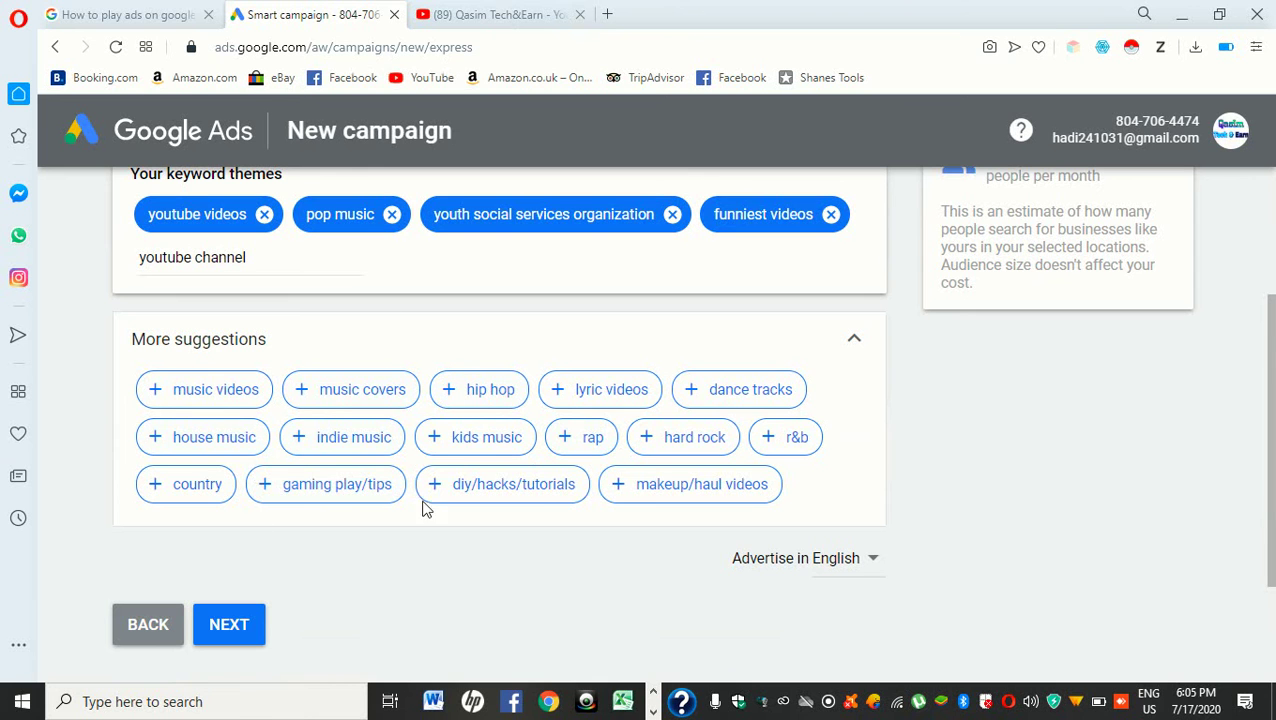
pyautogui.click(240, 618)
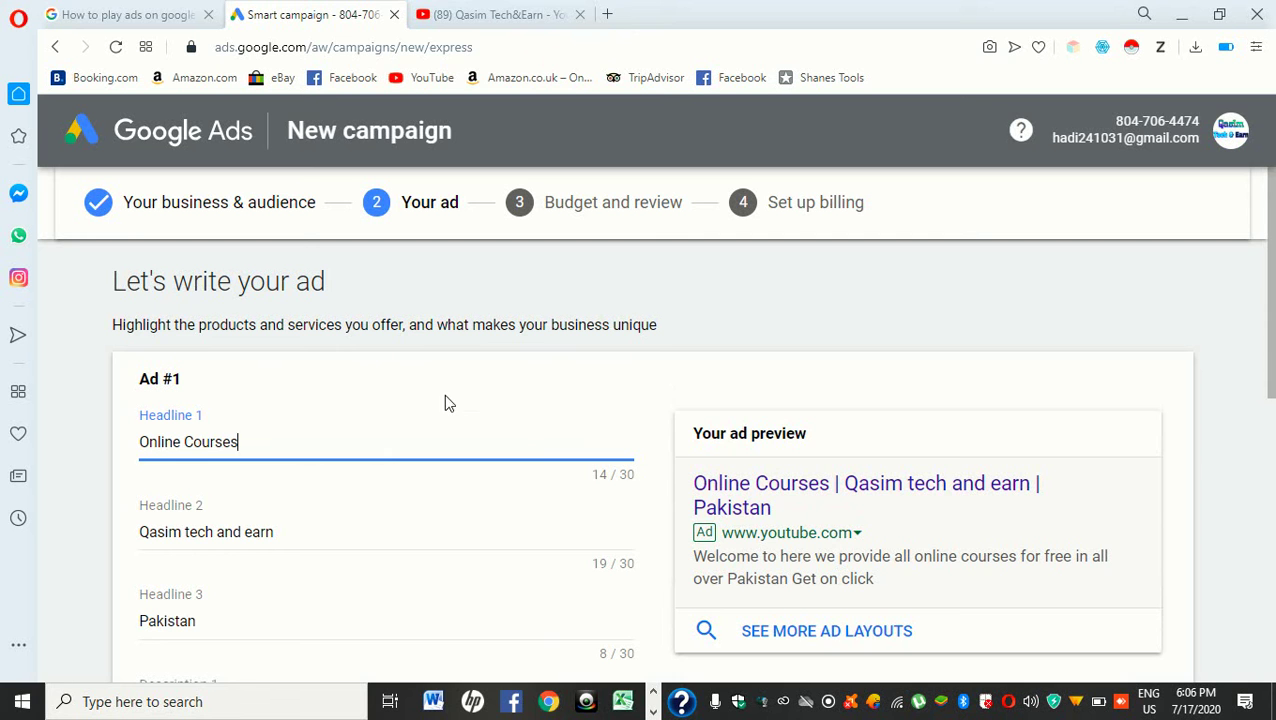
# - Clear the existing text from Headline 1, Headline 2 and Headline 3 of Ad #1
pyautogui.moveTo(350, 435); pyautogui.dragTo(96, 436)
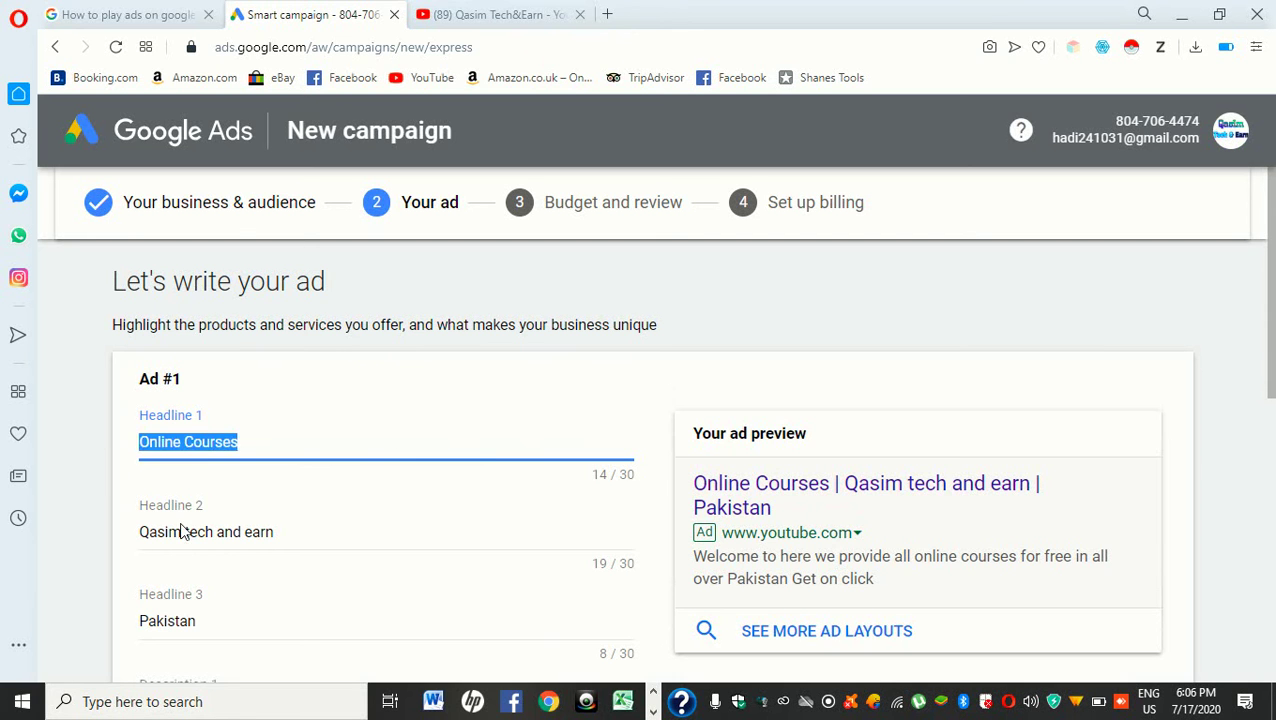
pyautogui.press('BackSpace')
pyautogui.click(360, 527)
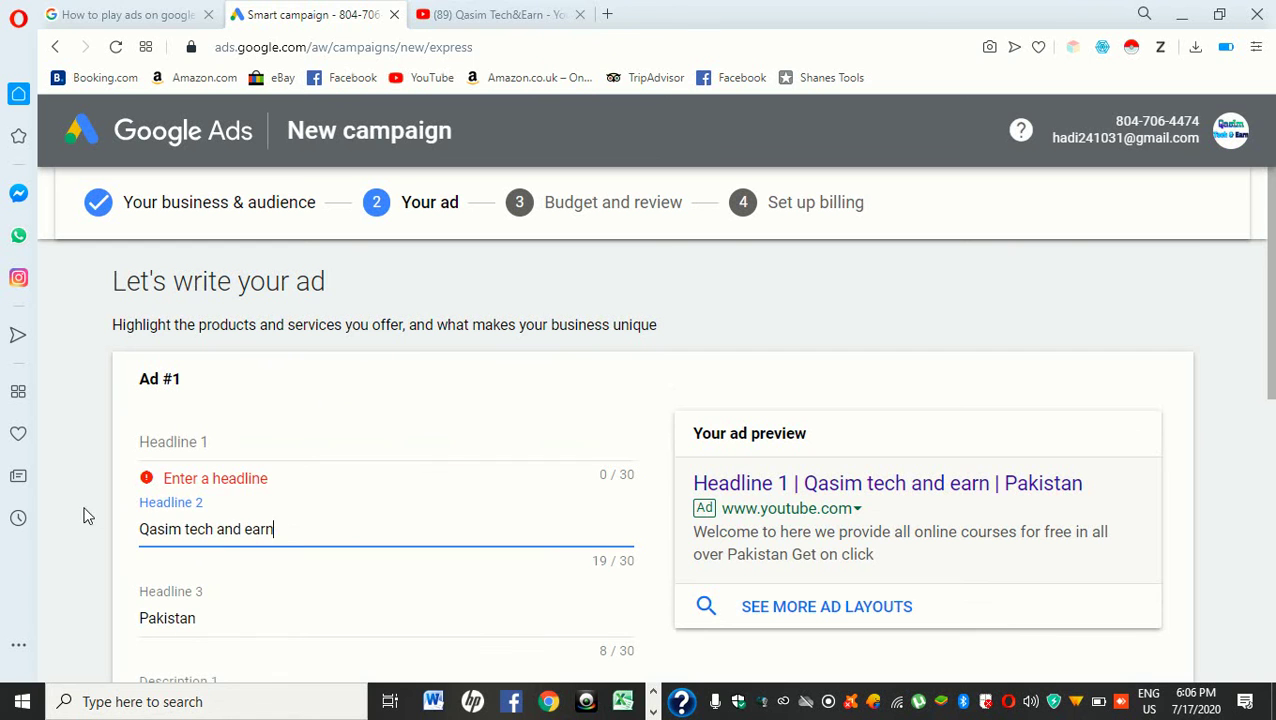
pyautogui.moveTo(267, 532); pyautogui.dragTo(122, 549)
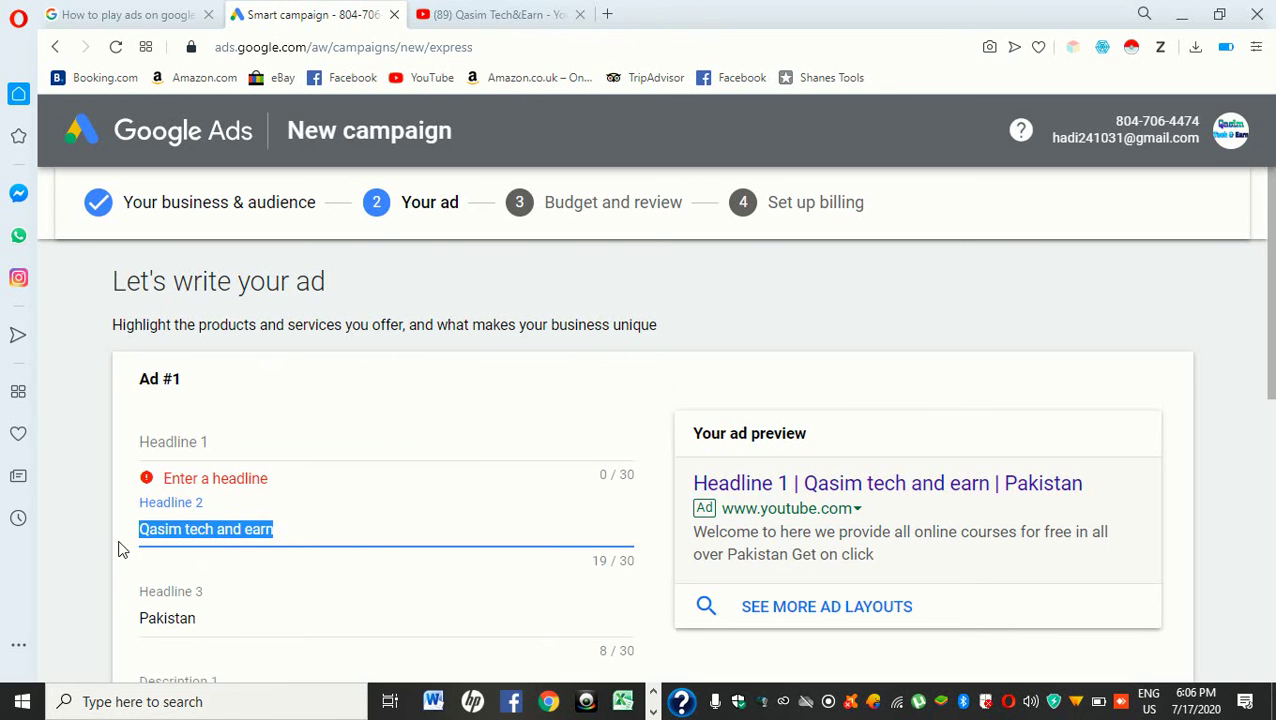
pyautogui.press('BackSpace')
pyautogui.scroll(-2, 284, 612)
pyautogui.click(286, 399)
pyautogui.press('BackSpace')
pyautogui.press('BackSpace')
pyautogui.press('BackSpace')
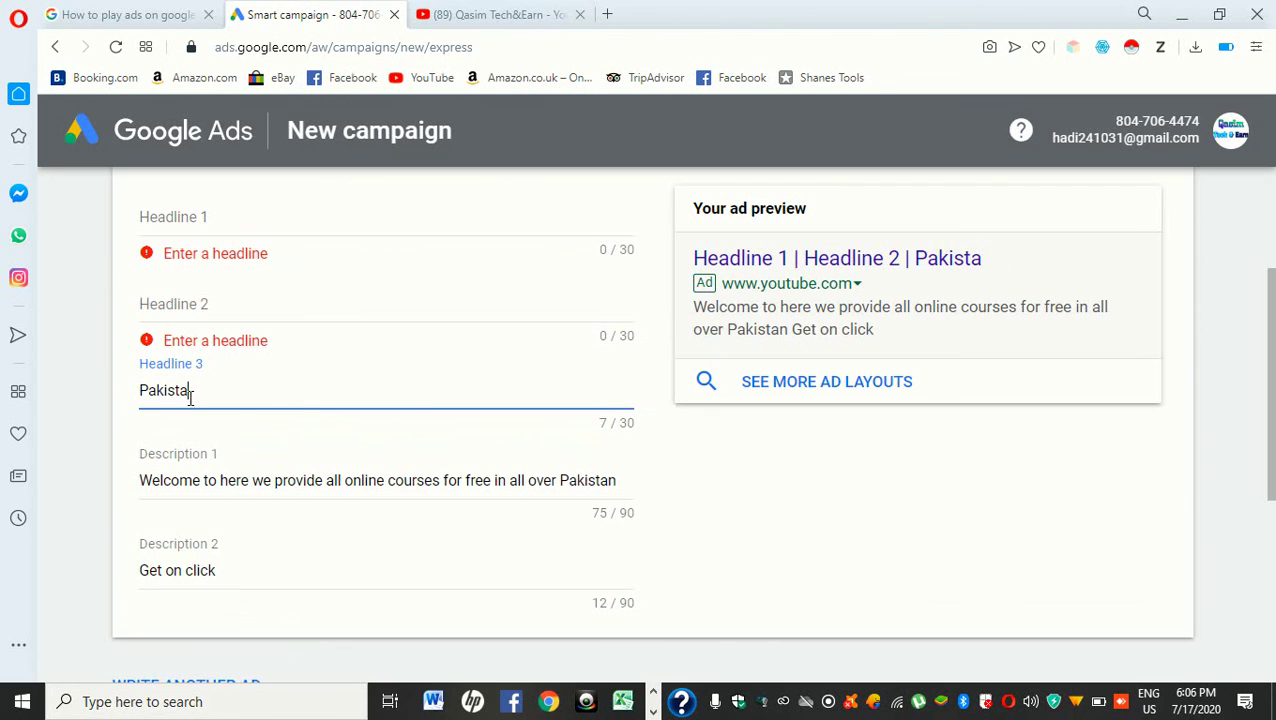
pyautogui.moveTo(199, 396); pyautogui.dragTo(140, 393)
pyautogui.press('BackSpace')
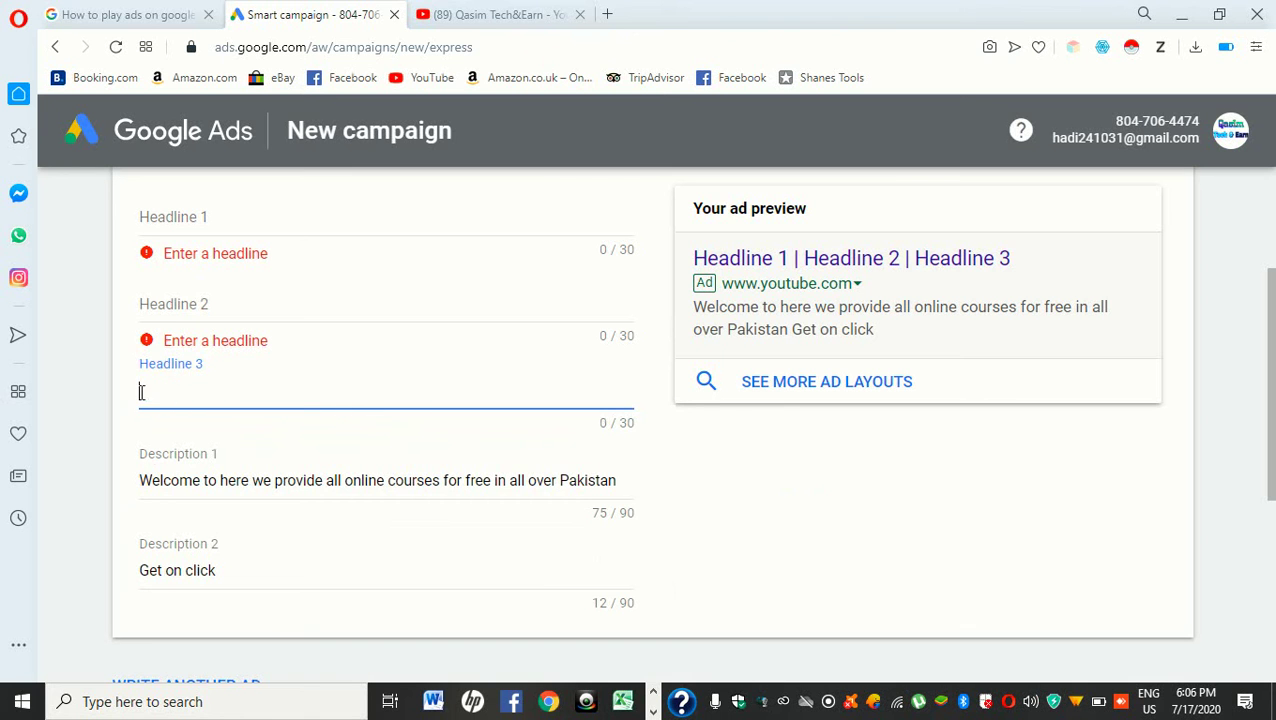
# - Clear the existing text from Description 1 and Description 2 of Ad #1
pyautogui.click(638, 490)
pyautogui.click(618, 481)
pyautogui.moveTo(618, 481); pyautogui.dragTo(98, 483)
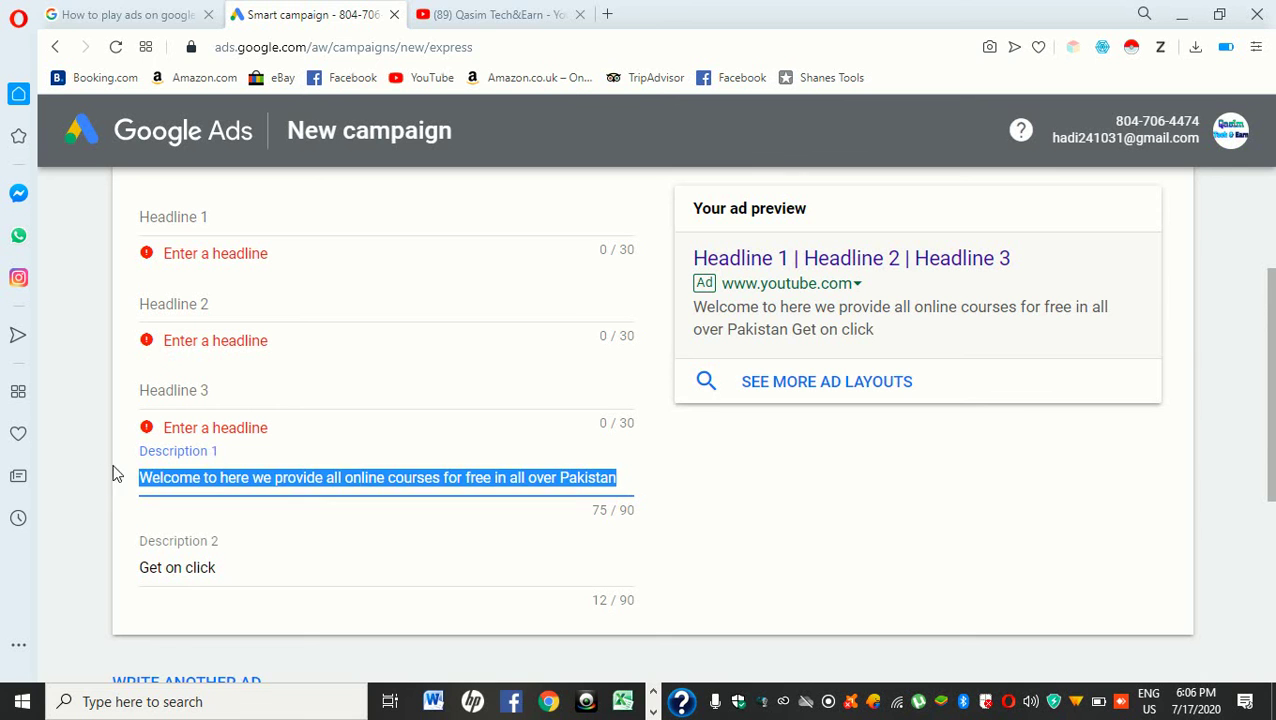
pyautogui.press('BackSpace')
pyautogui.click(272, 567)
pyautogui.moveTo(272, 567); pyautogui.dragTo(75, 566)
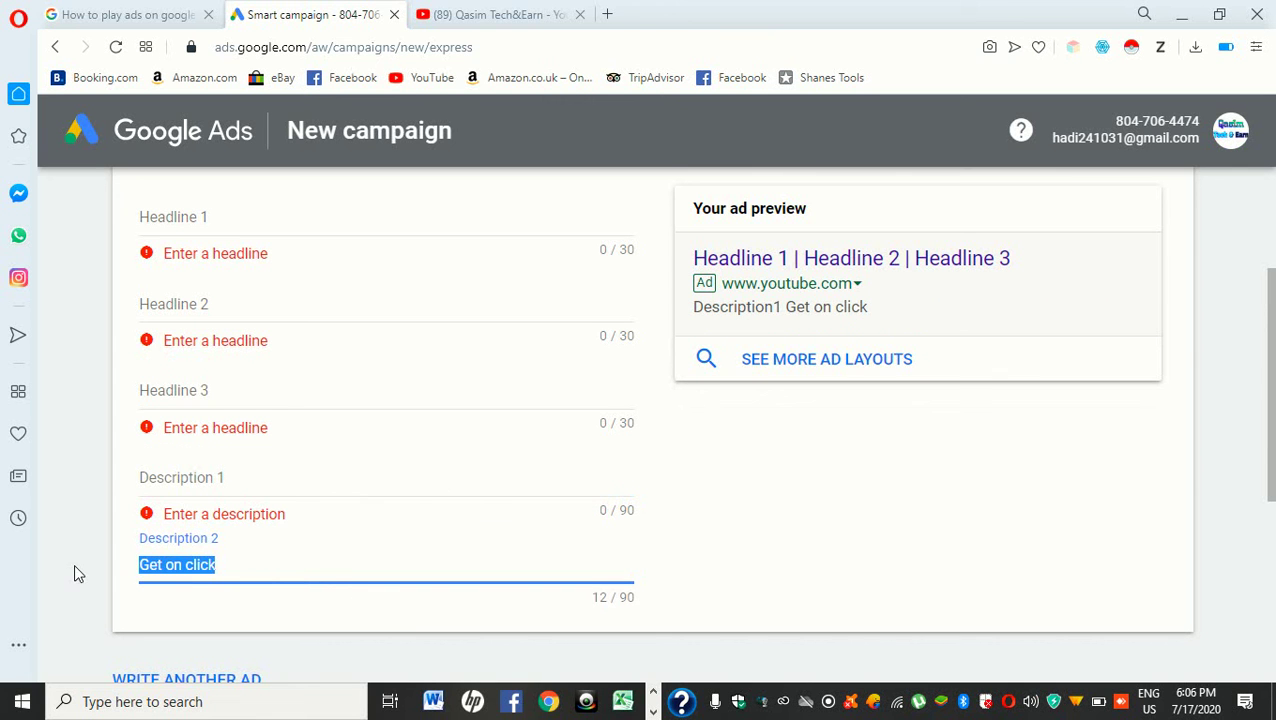
pyautogui.press('BackSpace')
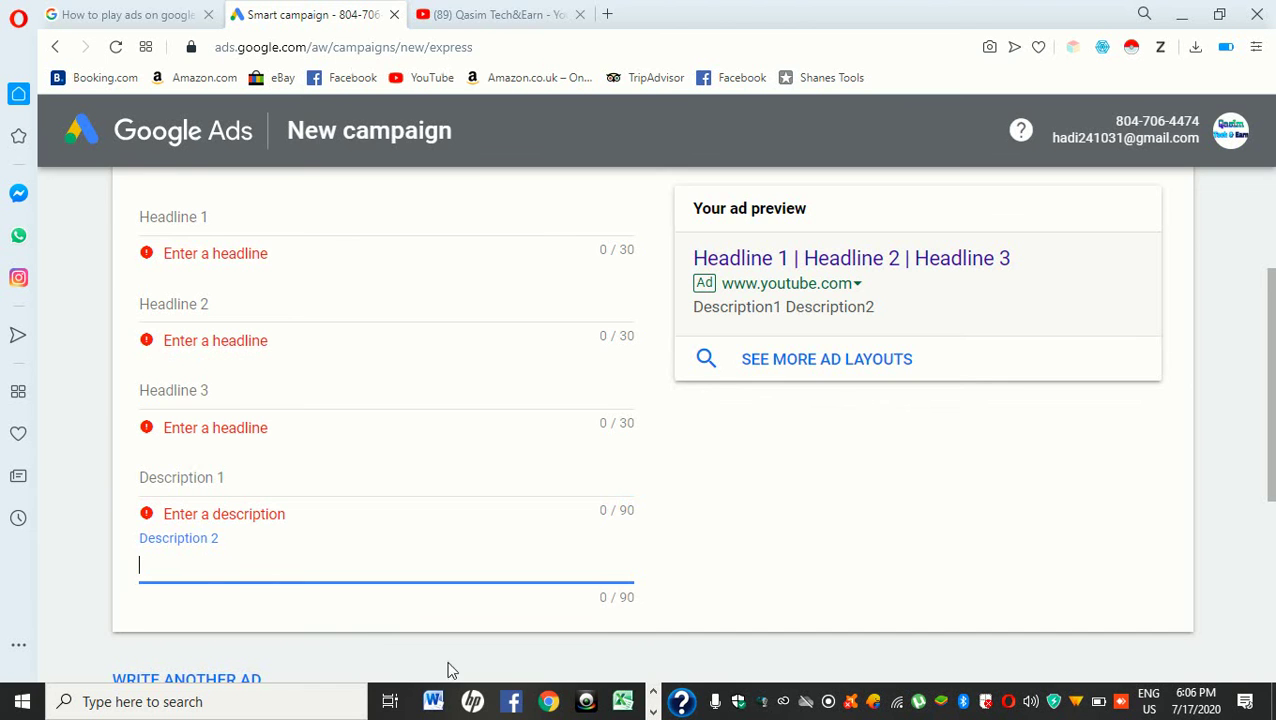
# - Enter "Online Courses" as Headline 1 of Ad #1
pyautogui.scroll(2, 562, 643)
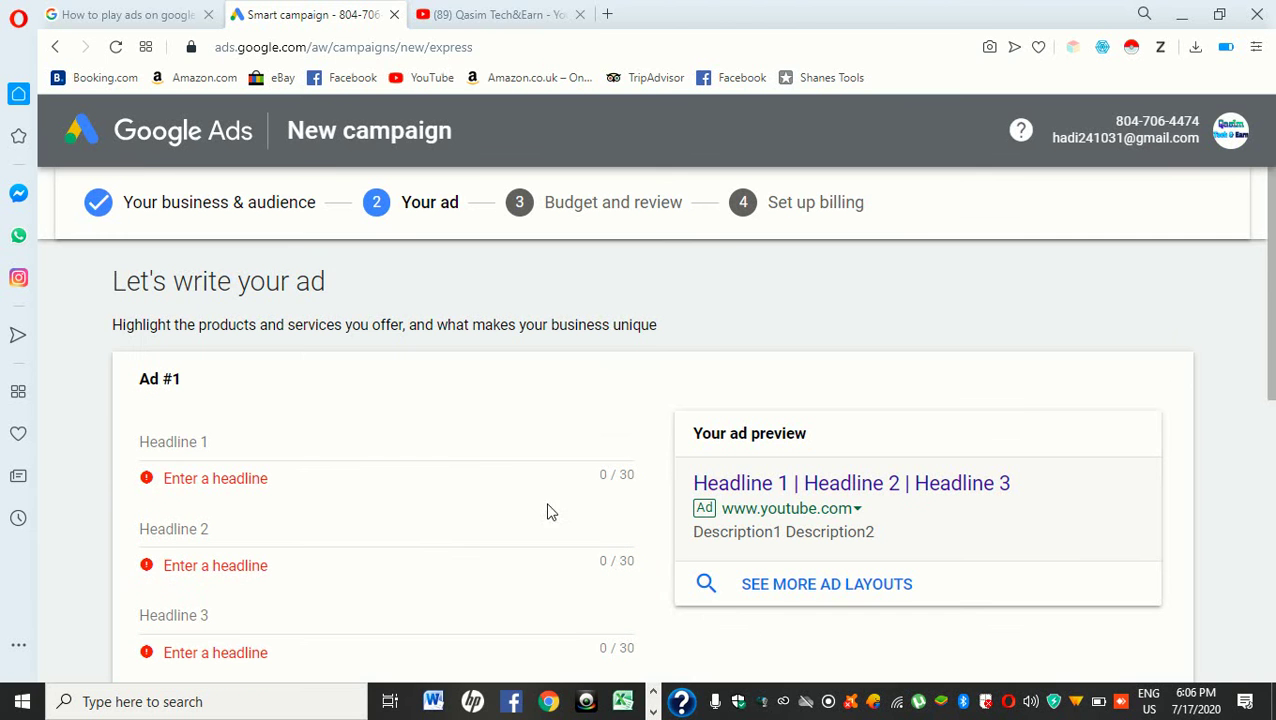
pyautogui.click(272, 436)
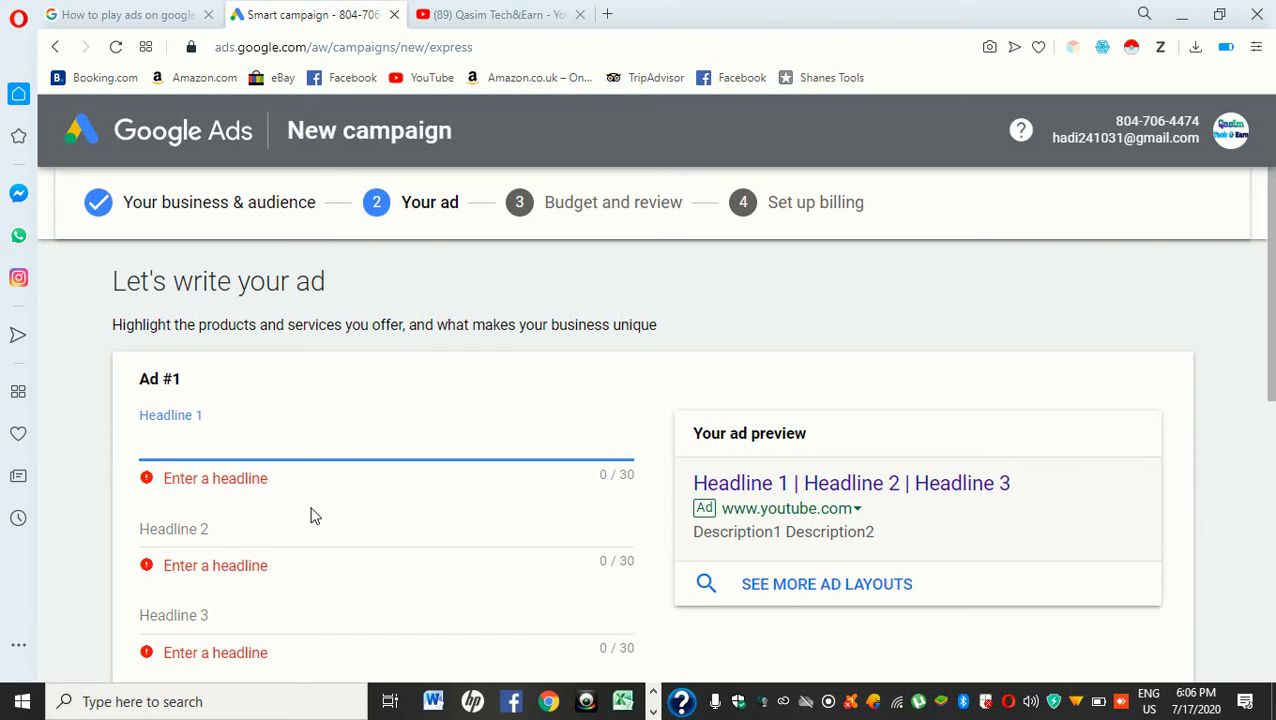
pyautogui.write('Onlinwe')
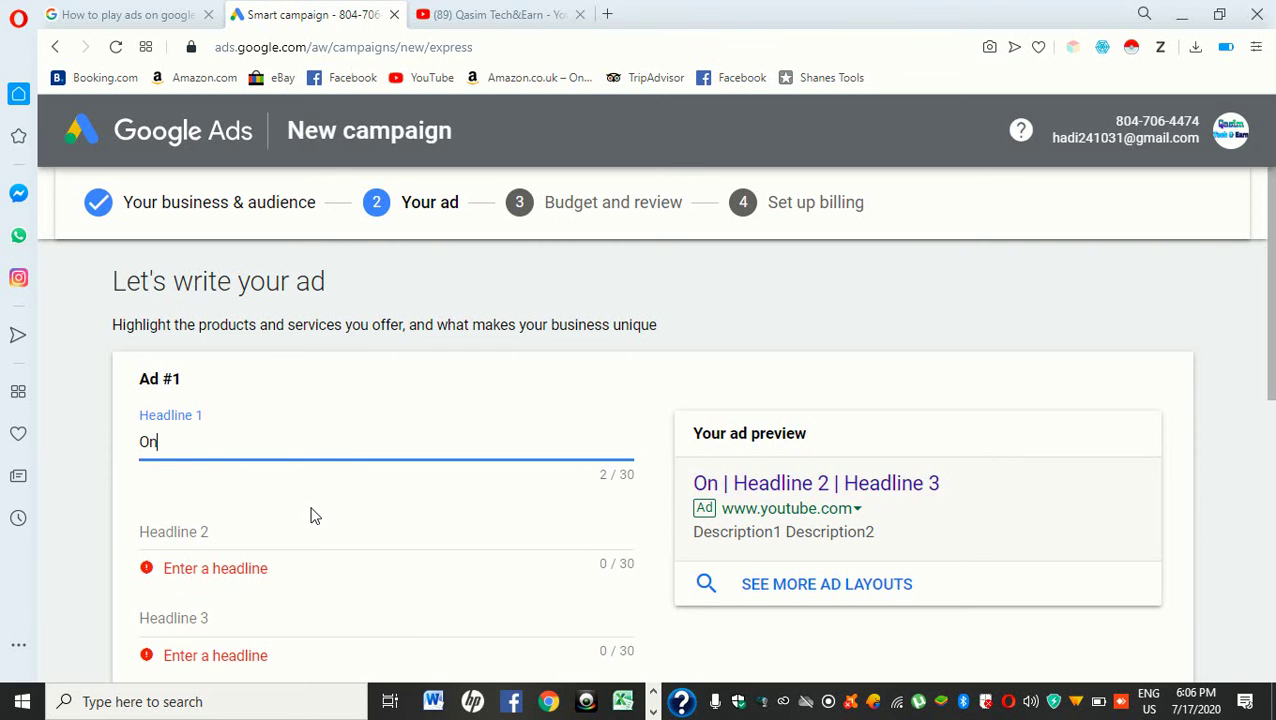
pyautogui.press('BackSpace')
pyautogui.press('BackSpace')
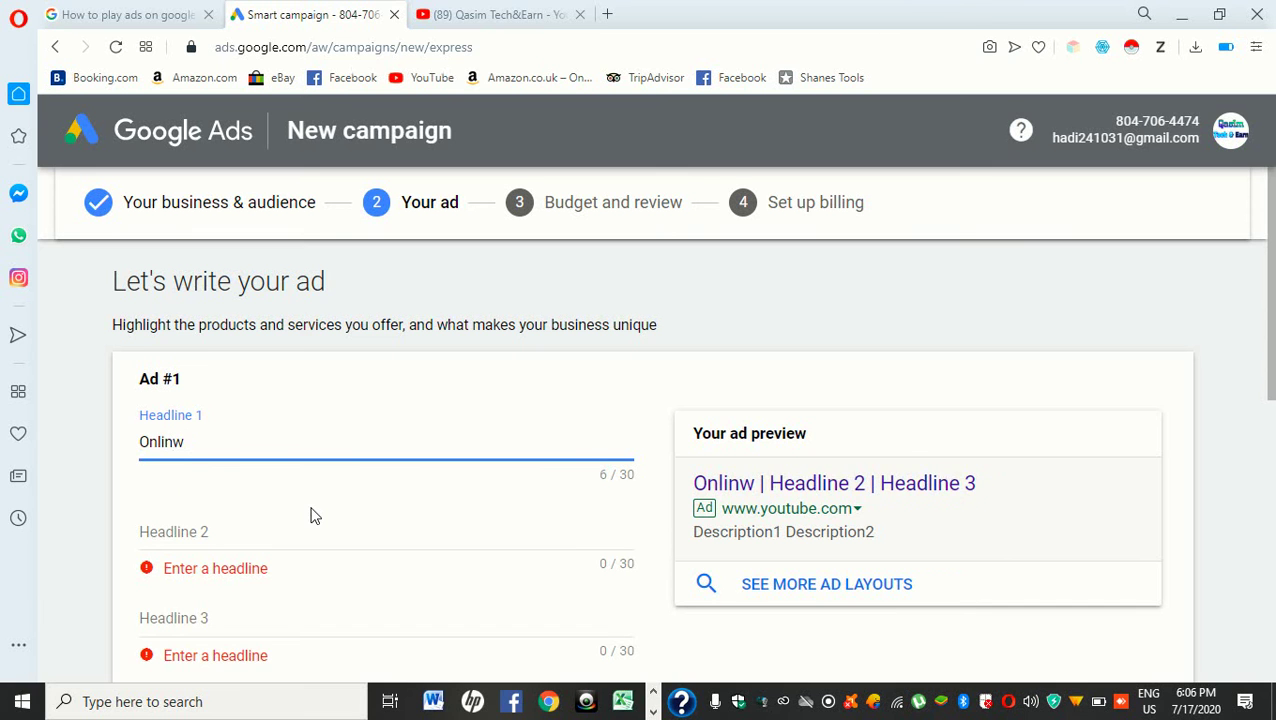
pyautogui.write('e')
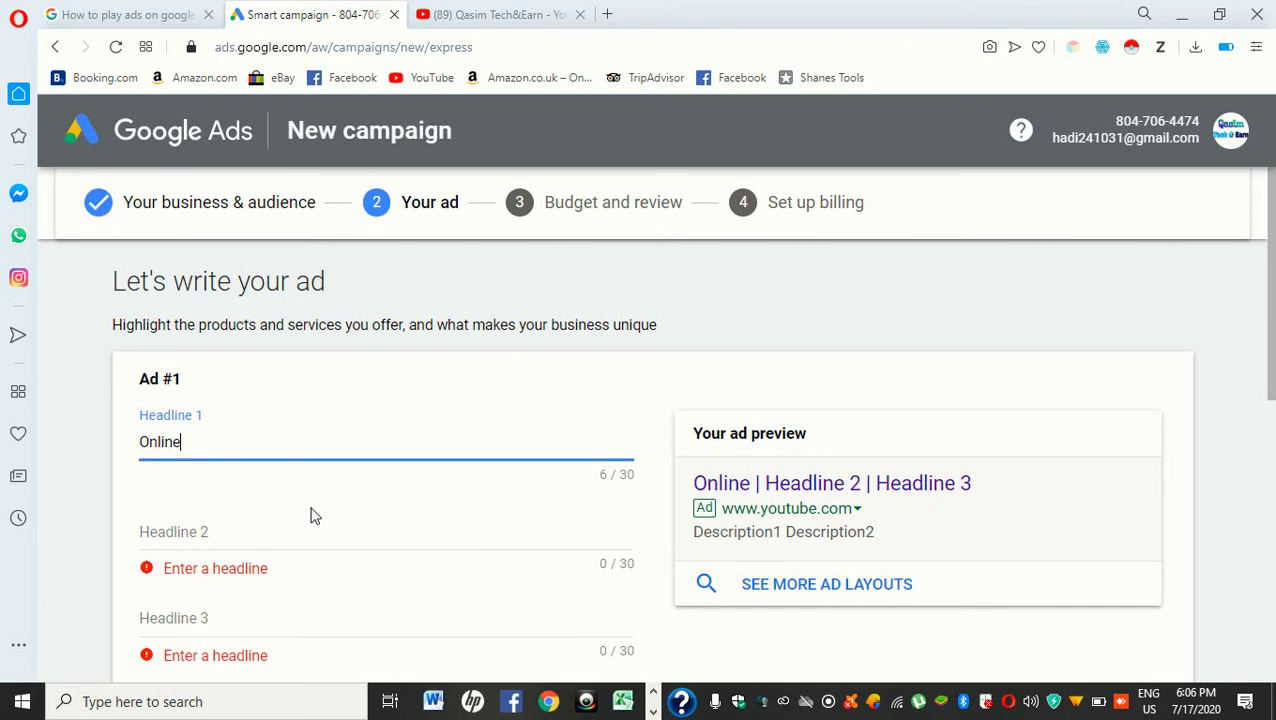
pyautogui.press('BackSpace')
pyautogui.press('BackSpace')
pyautogui.press('BackSpace')
pyautogui.press('BackSpace')
pyautogui.press('BackSpace')
pyautogui.press('BackSpace')
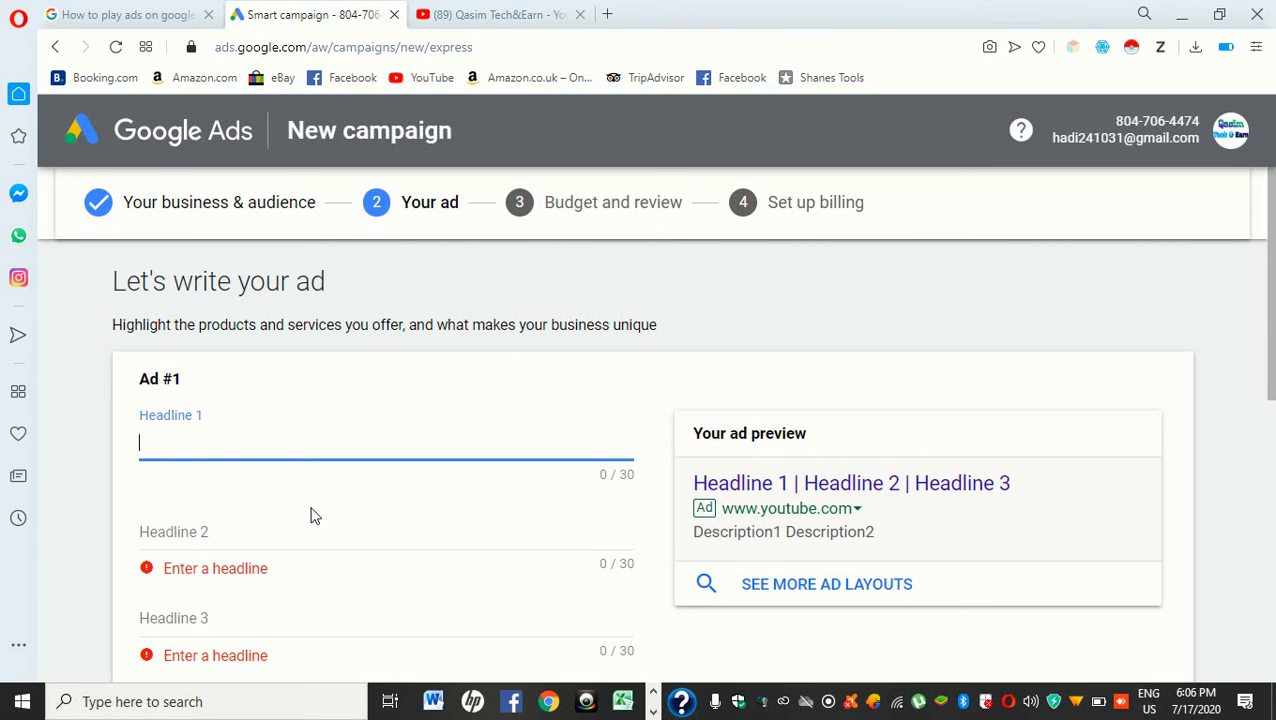
pyautogui.write('O')
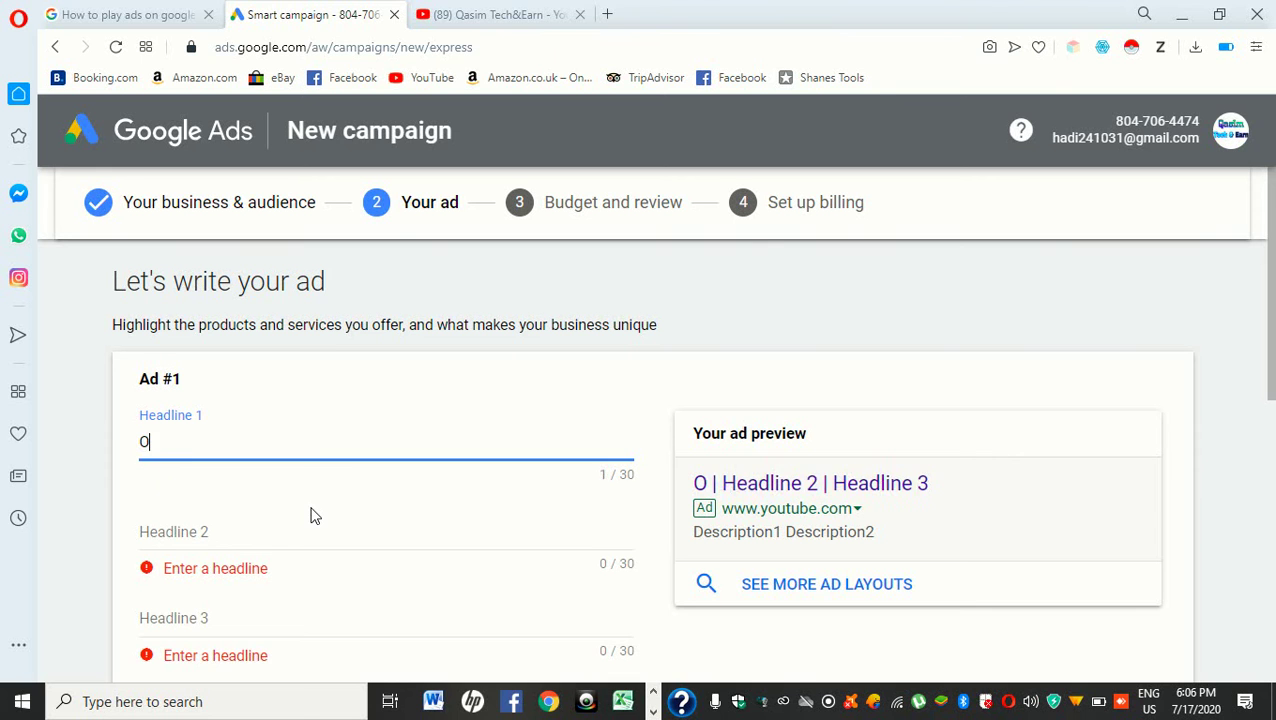
pyautogui.write('nline Courses')
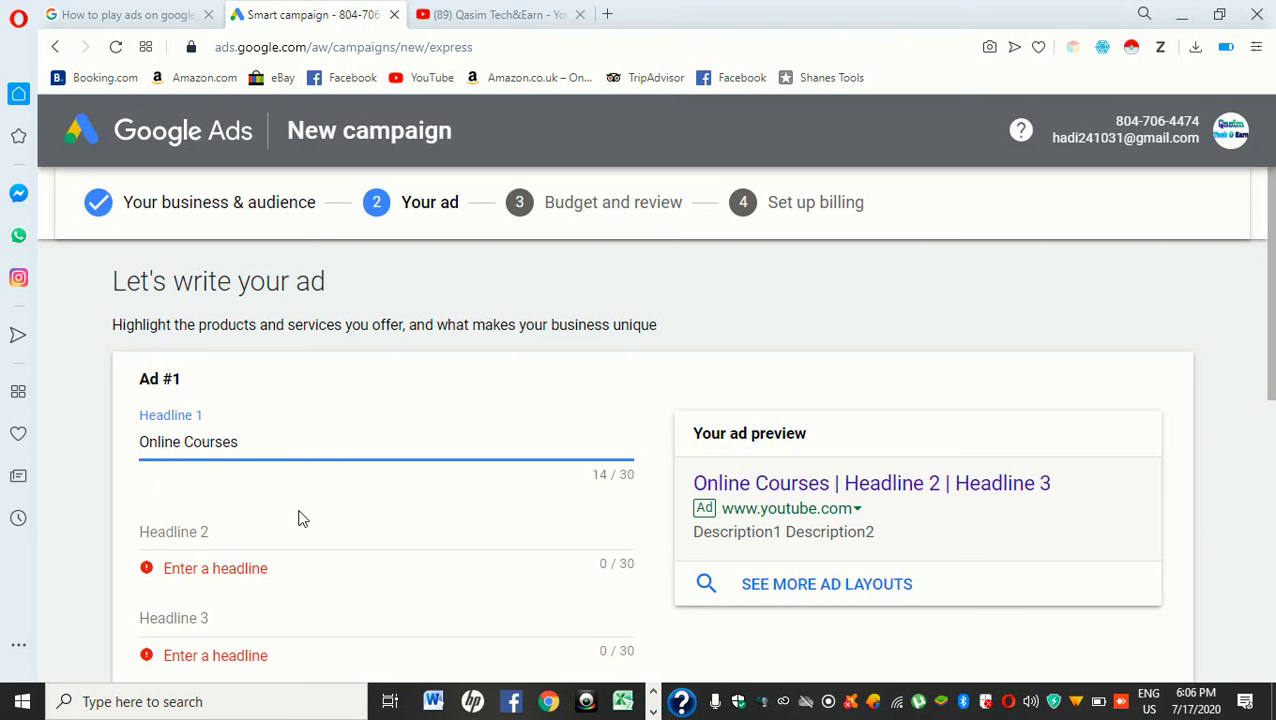
# - Enter "Pakistan" as Headline 2 of Ad #1, correcting its spelling
pyautogui.click(286, 538)
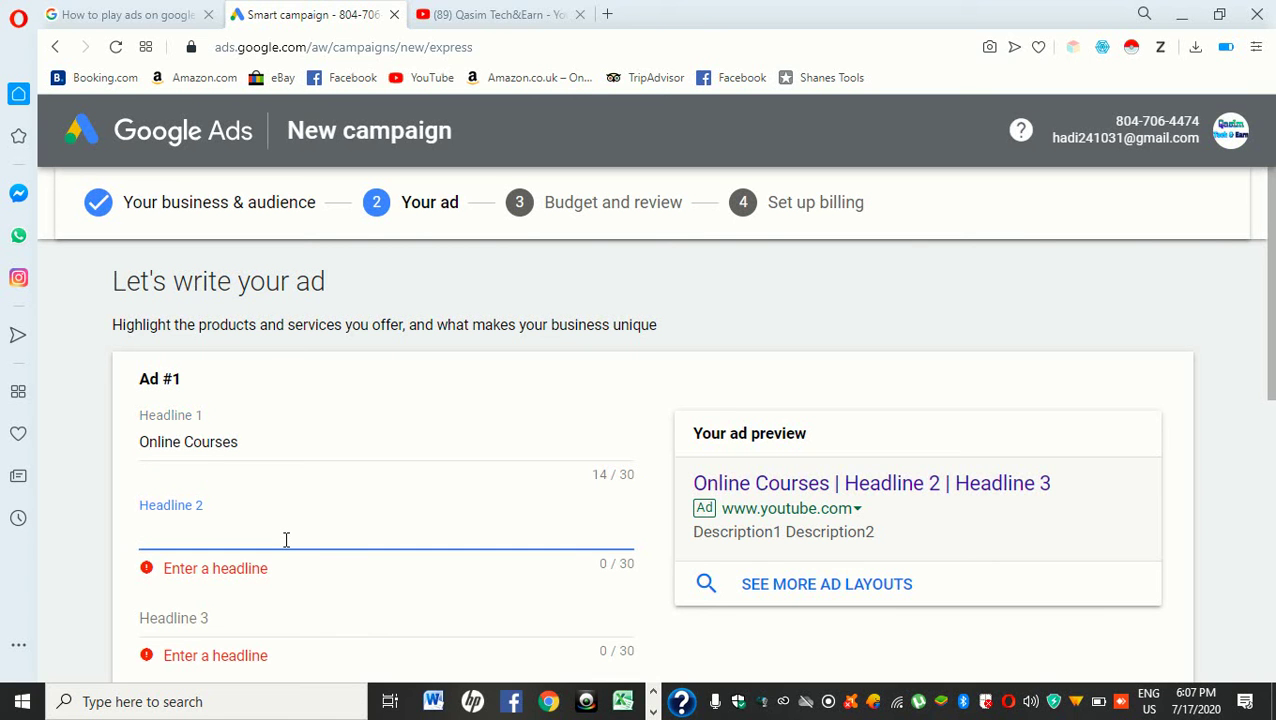
pyautogui.write('O')
pyautogui.press('BackSpace')
pyautogui.write('Pkaistan')
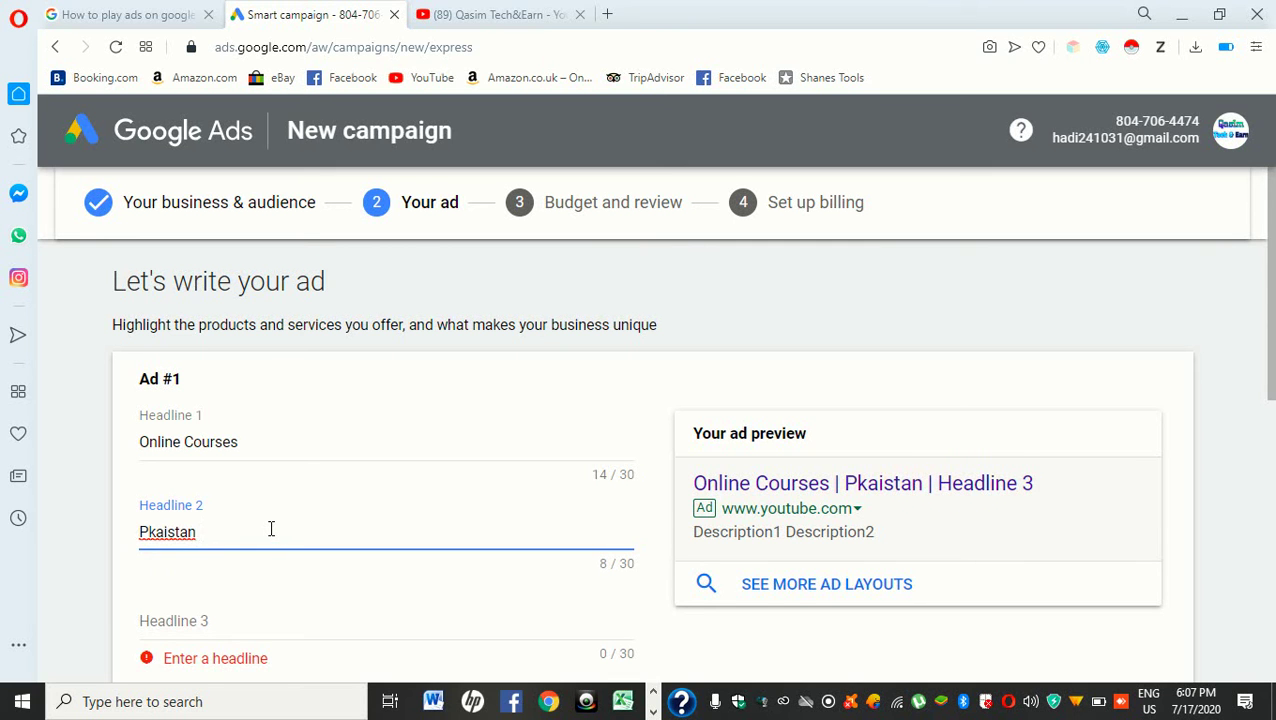
pyautogui.press('BackSpace')
pyautogui.press('BackSpace')
pyautogui.press('BackSpace')
pyautogui.press('BackSpace')
pyautogui.press('BackSpace')
pyautogui.press('BackSpace')
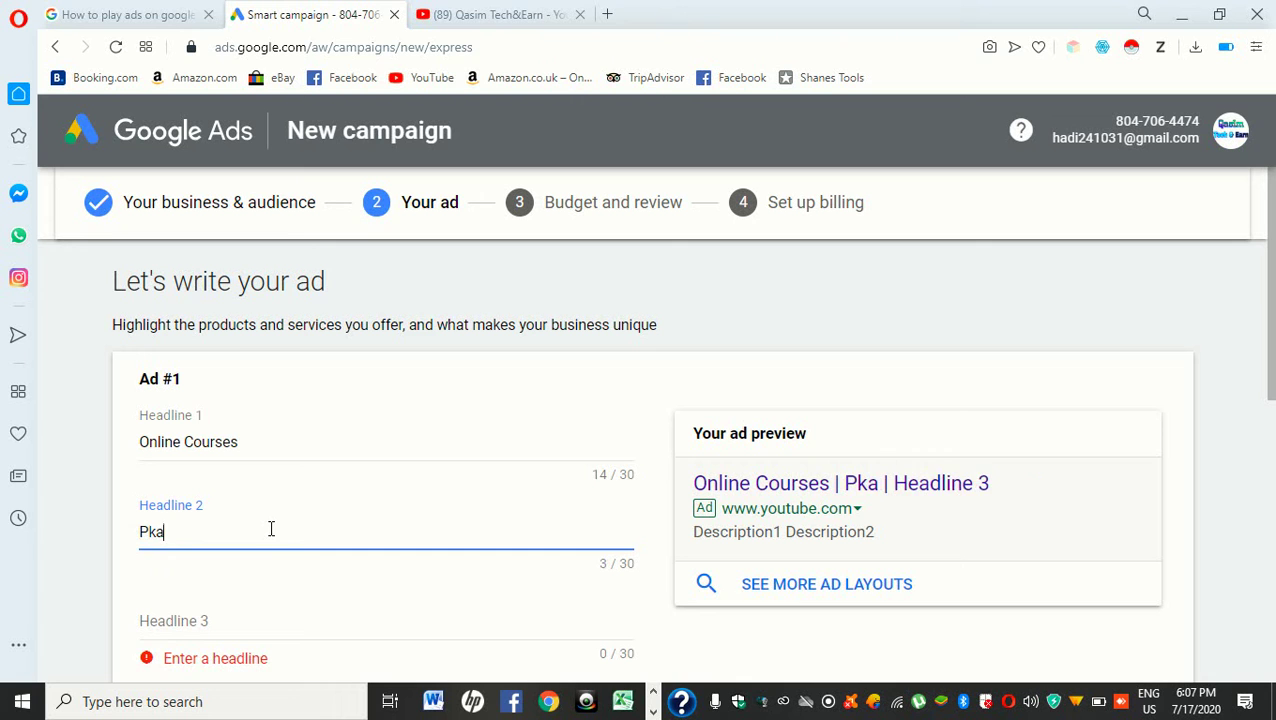
pyautogui.write('istan')
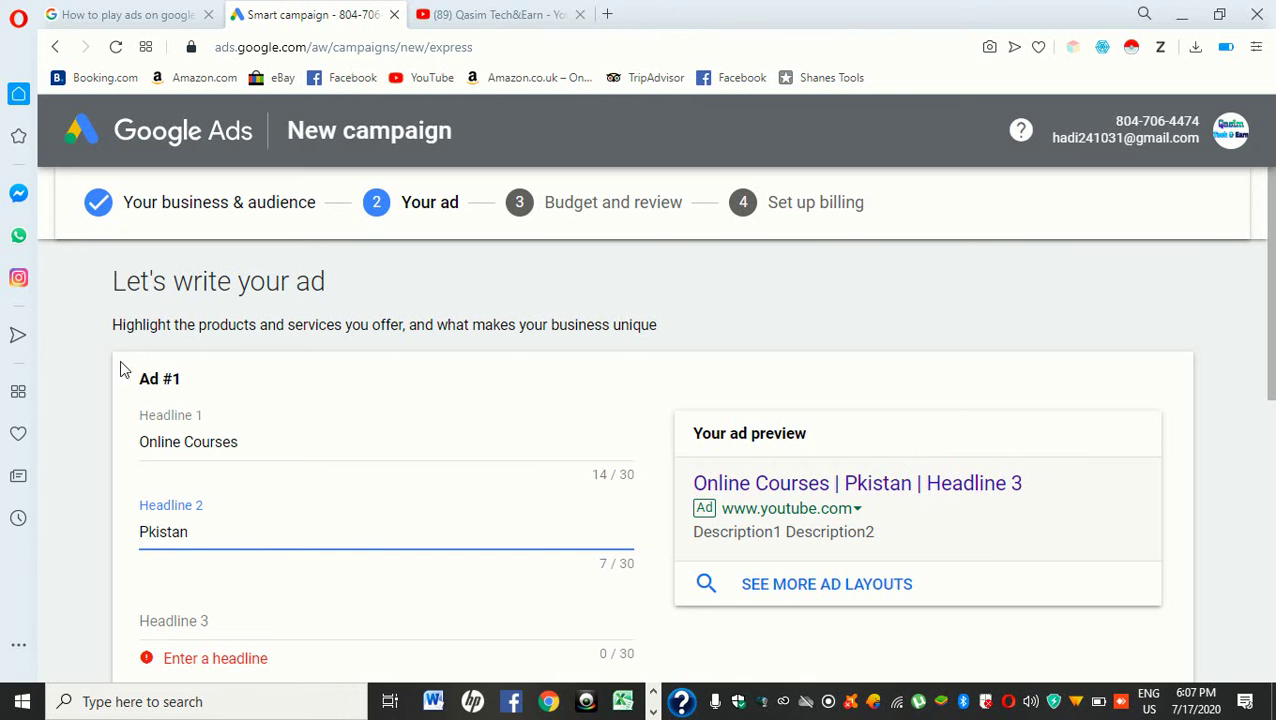
pyautogui.rightClick(180, 531)
pyautogui.press('Escape')
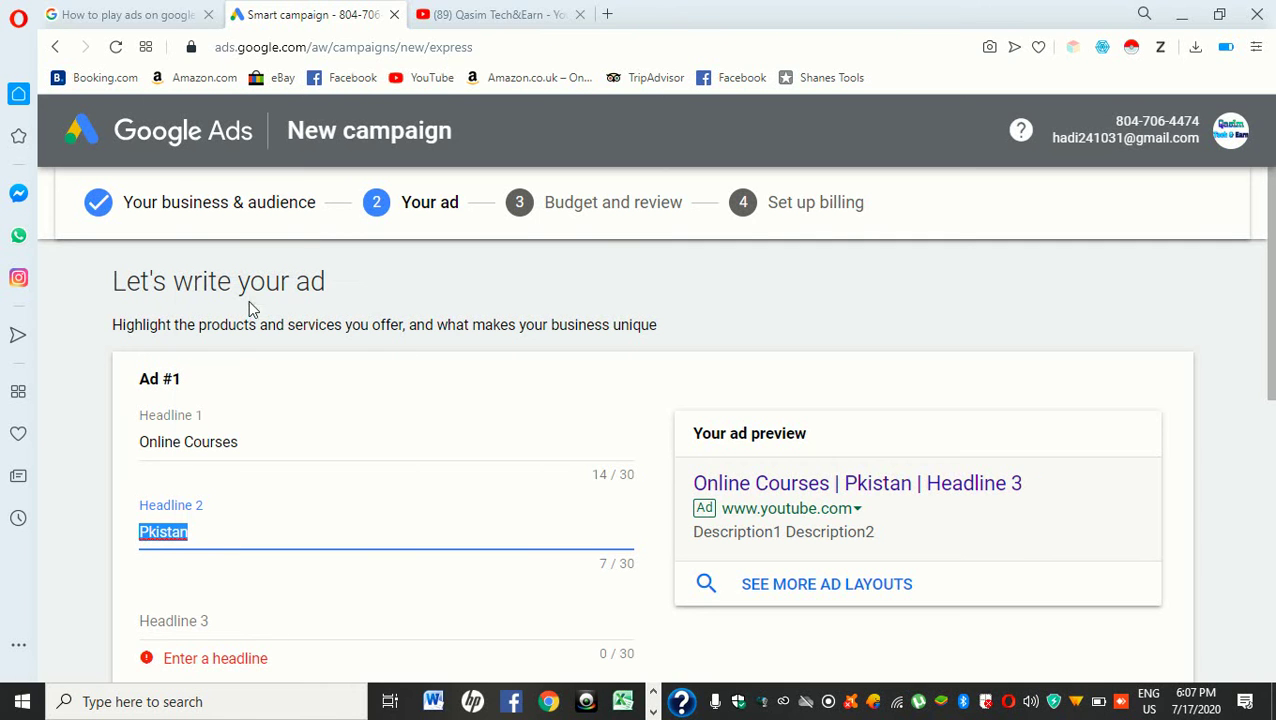
pyautogui.write('Pakistan')
# - Enter "Qasim tech" as Headline 3 of Ad #1 and check the headlines in the ad preview
pyautogui.scroll(-3, 281, 604)
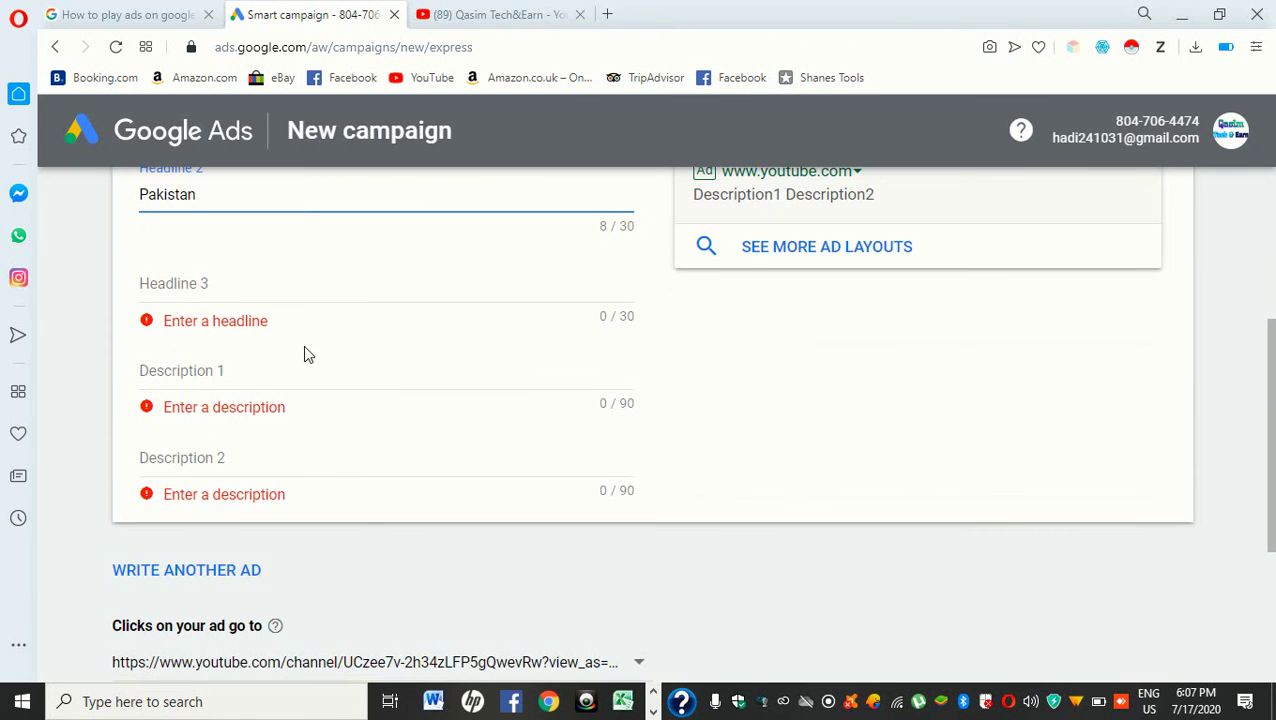
pyautogui.click(320, 290)
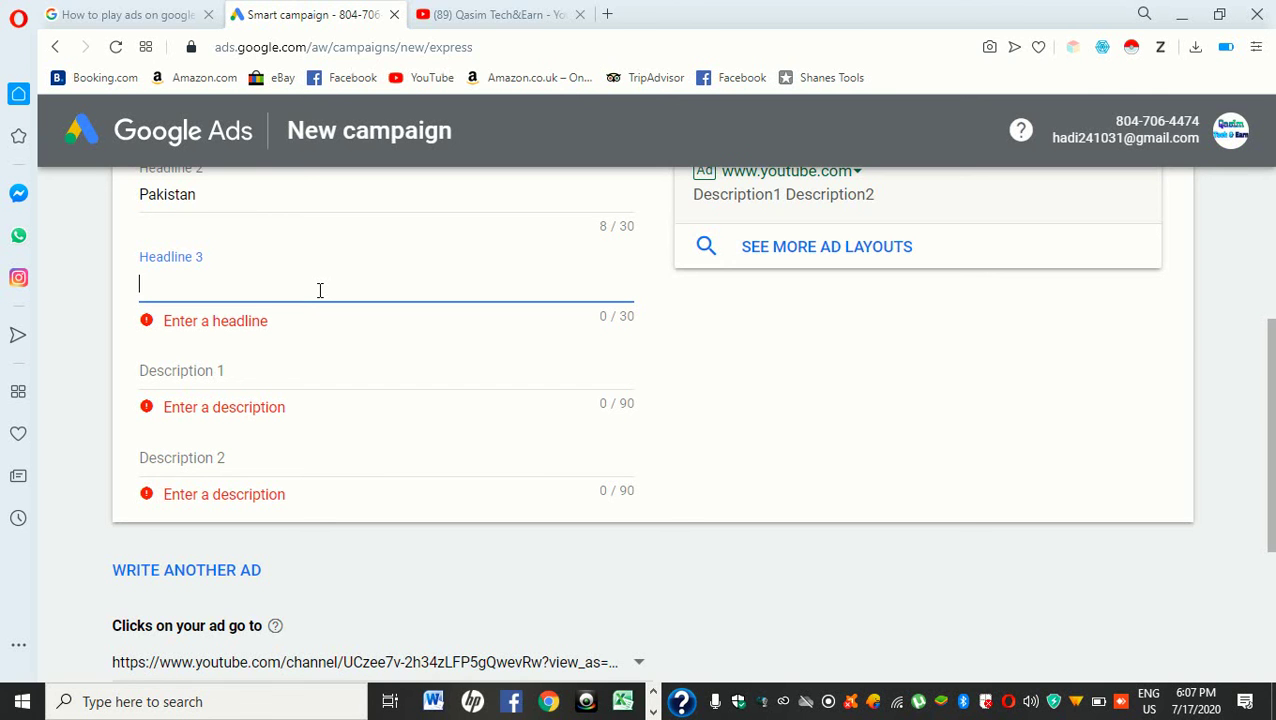
pyautogui.write('Qasim ')
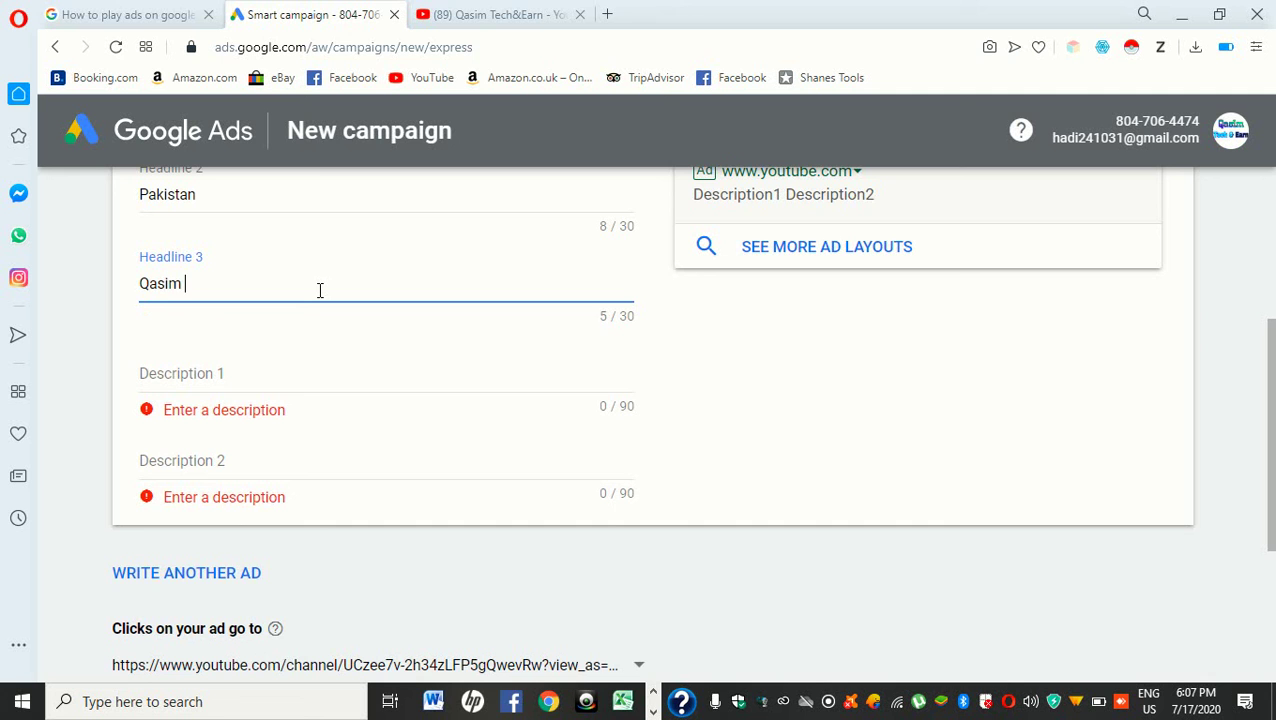
pyautogui.write('tech')
pyautogui.scroll(1, 460, 285)
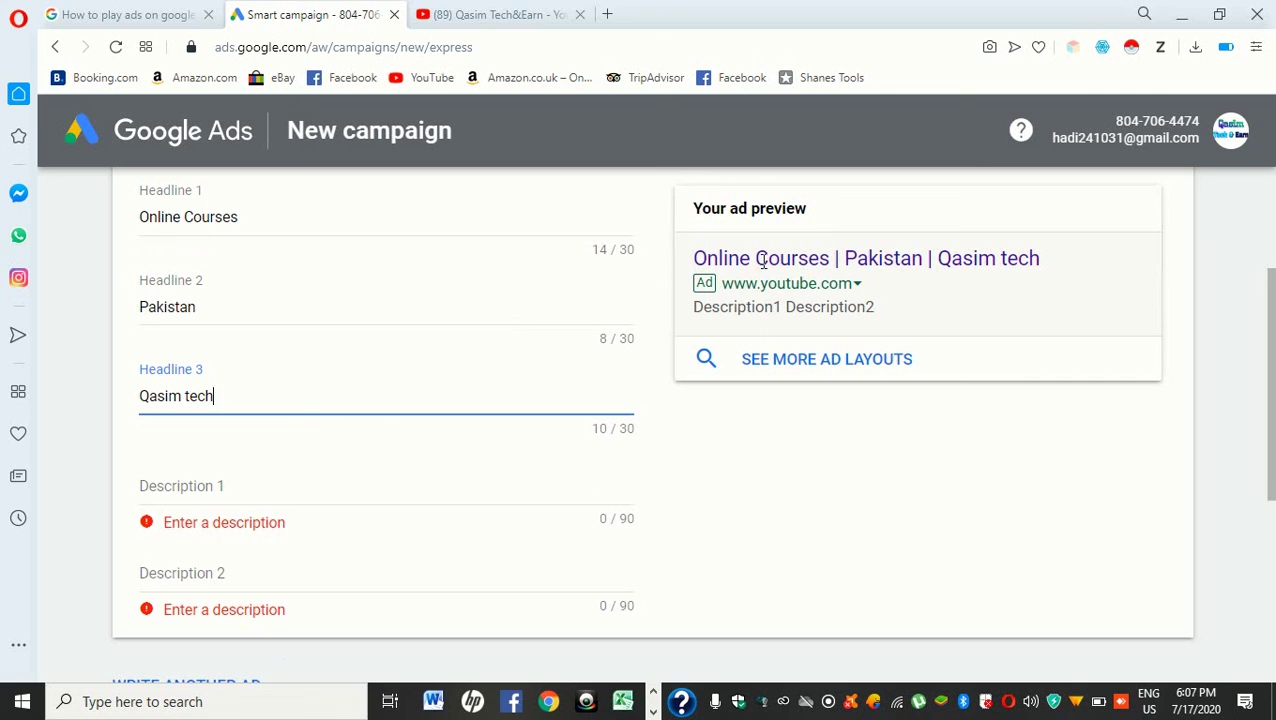
# - Enter "I will provide free online courses all over pakistan" as Description 1 of Ad #1
pyautogui.click(284, 494)
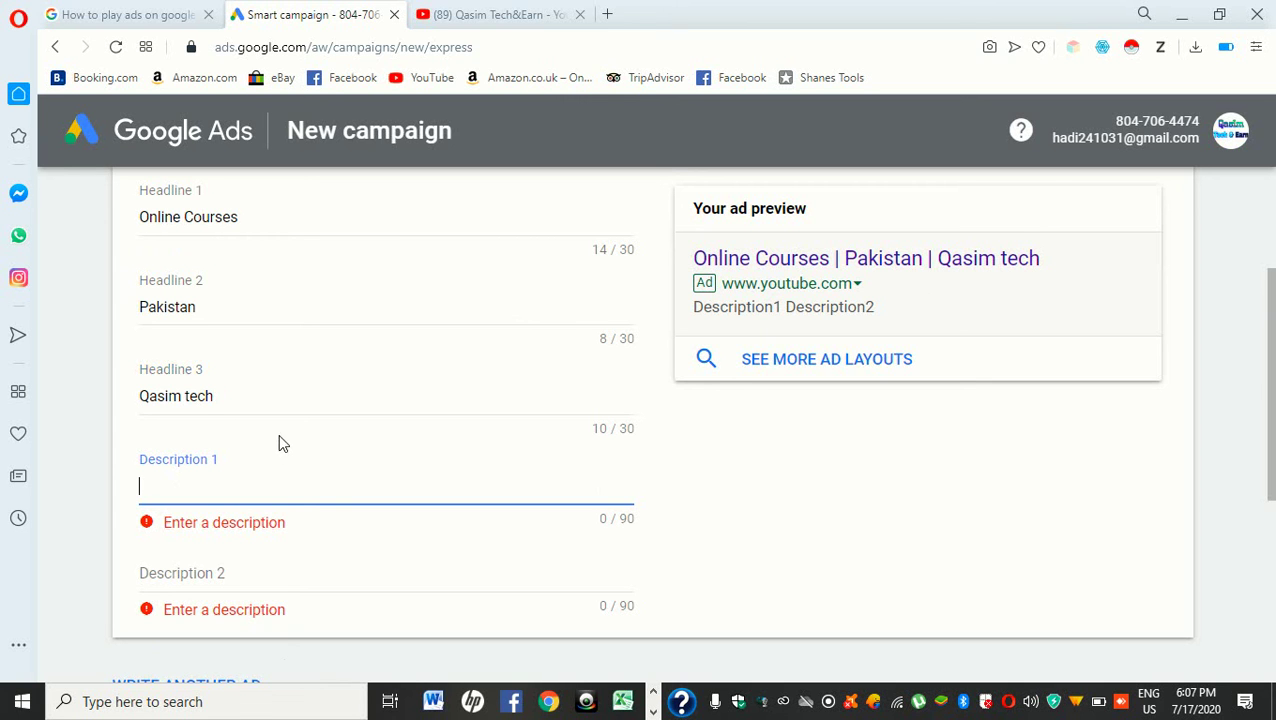
pyautogui.moveTo(256, 213); pyautogui.dragTo(134, 228)
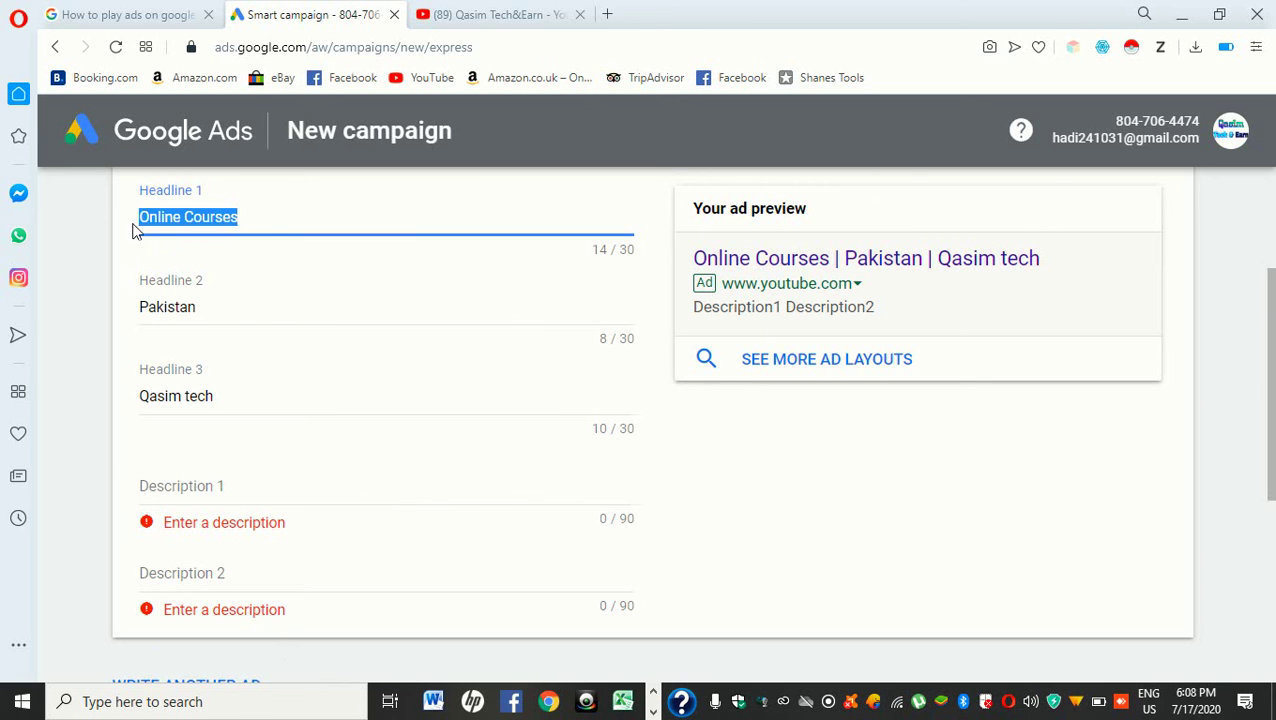
pyautogui.moveTo(247, 316); pyautogui.dragTo(136, 300)
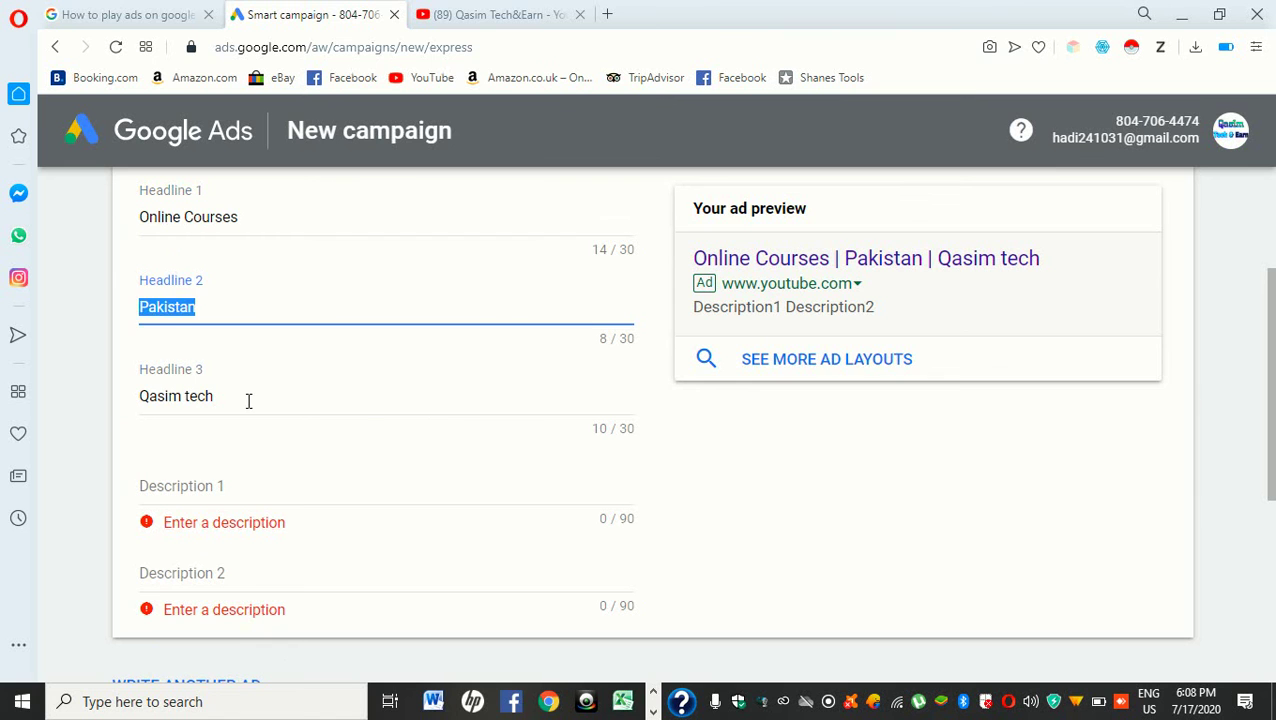
pyautogui.moveTo(248, 402); pyautogui.dragTo(91, 397)
pyautogui.click(258, 485)
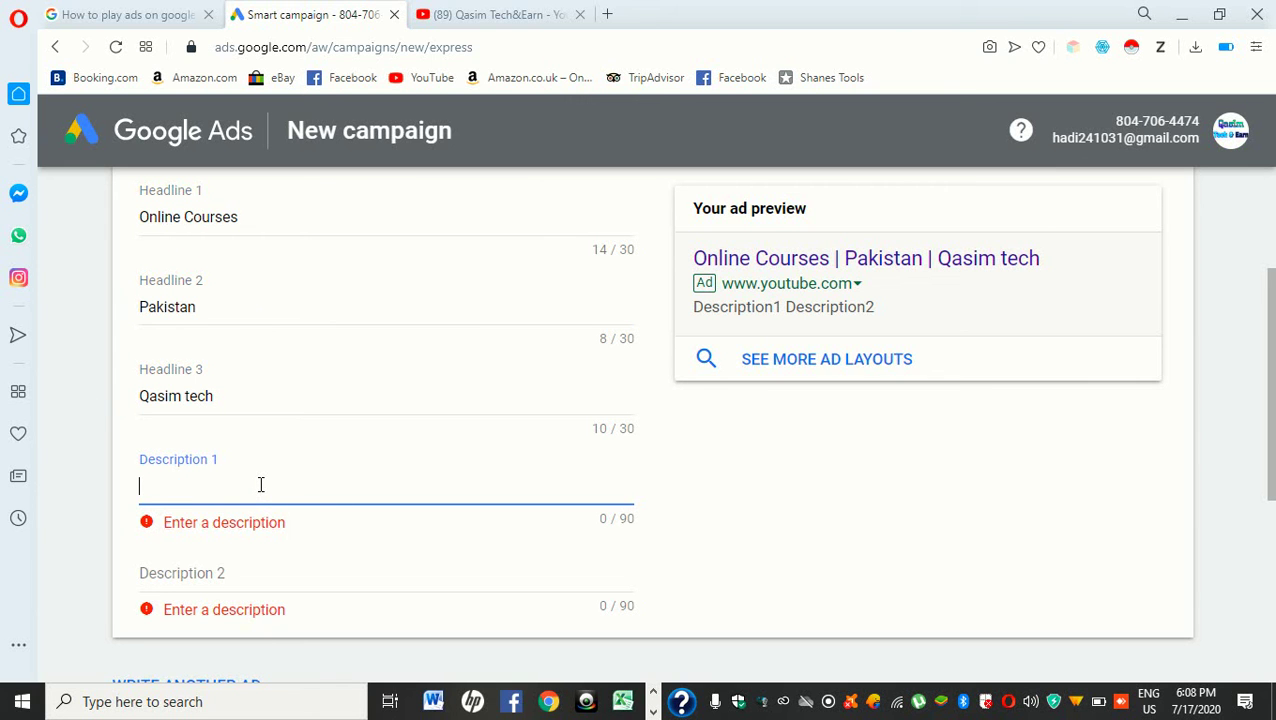
pyautogui.write('I will provide')
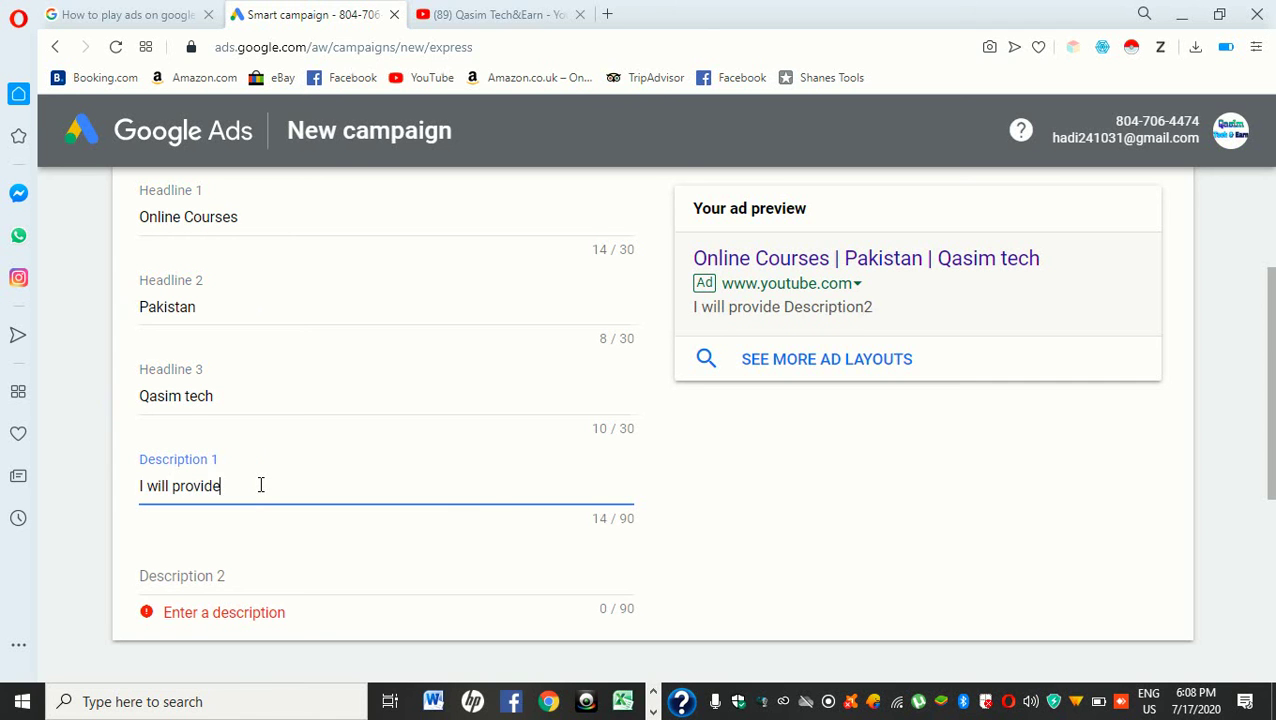
pyautogui.write(' free online courses all over pakistan')
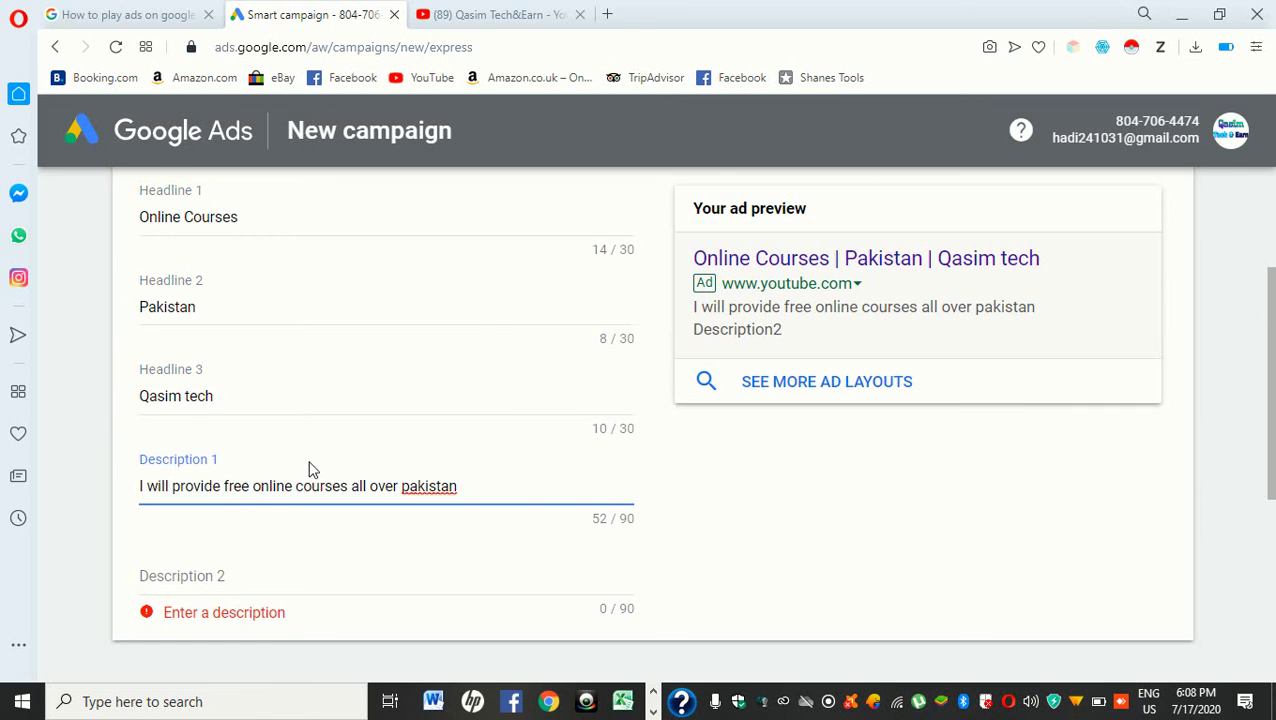
# - Search Google for "online courses in pakistan" in a new browser tab
pyautogui.click(608, 15)
pyautogui.write('onlin')
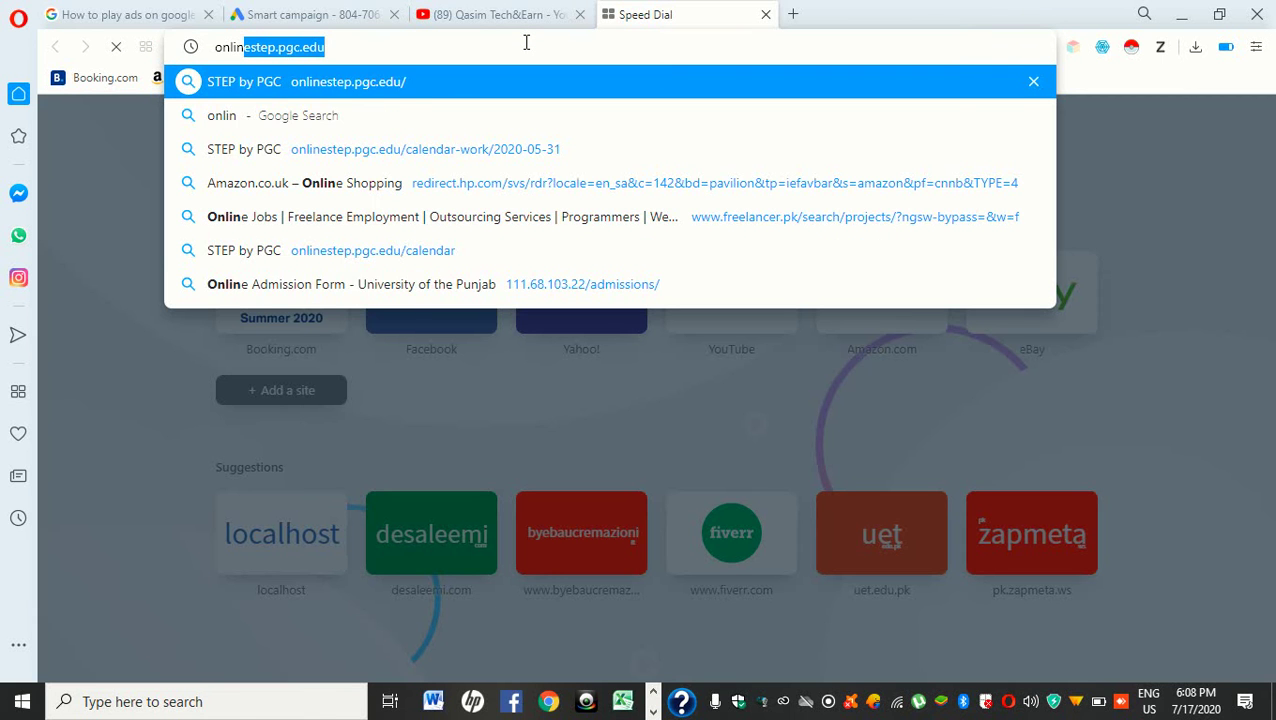
pyautogui.write('e courses')
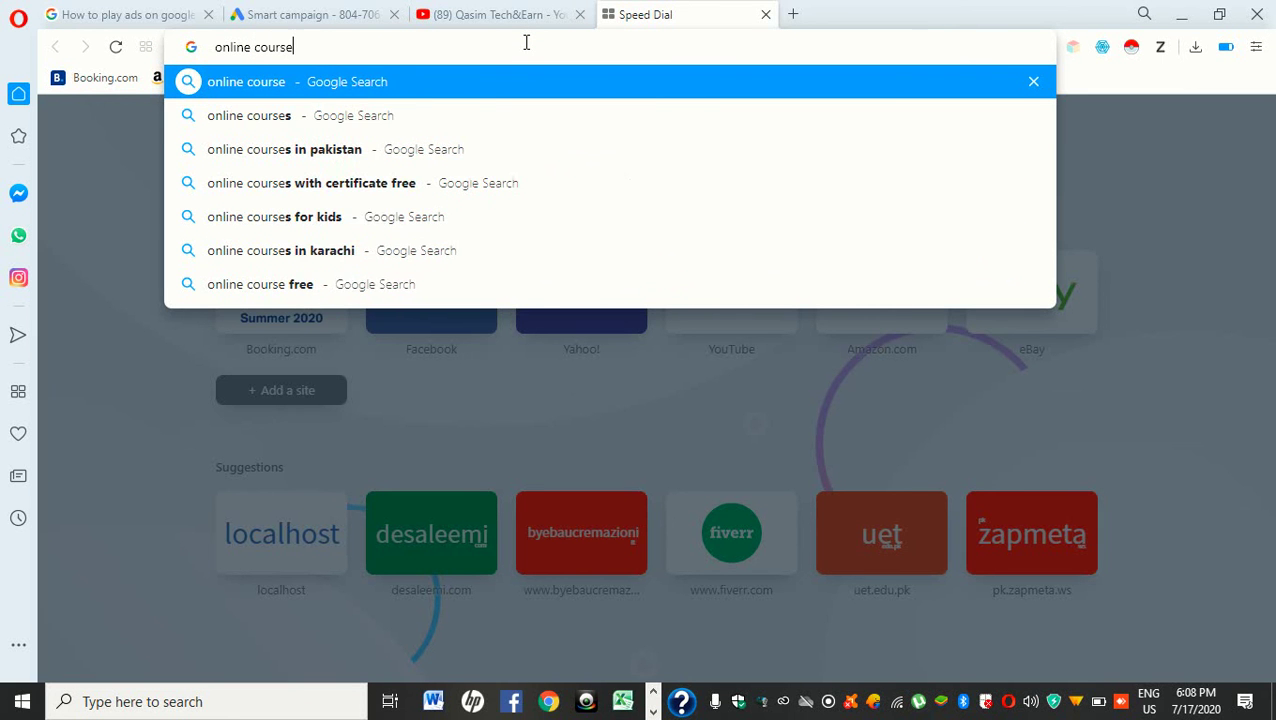
pyautogui.write('n')
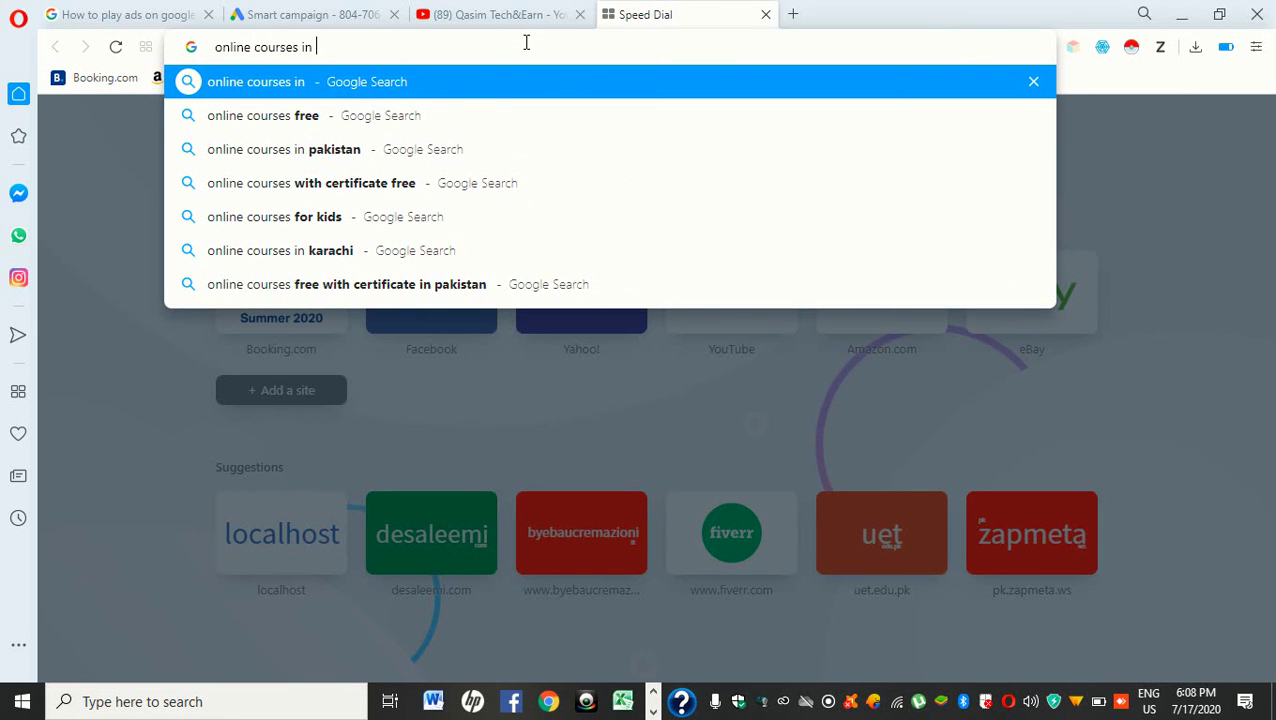
pyautogui.press('Return')
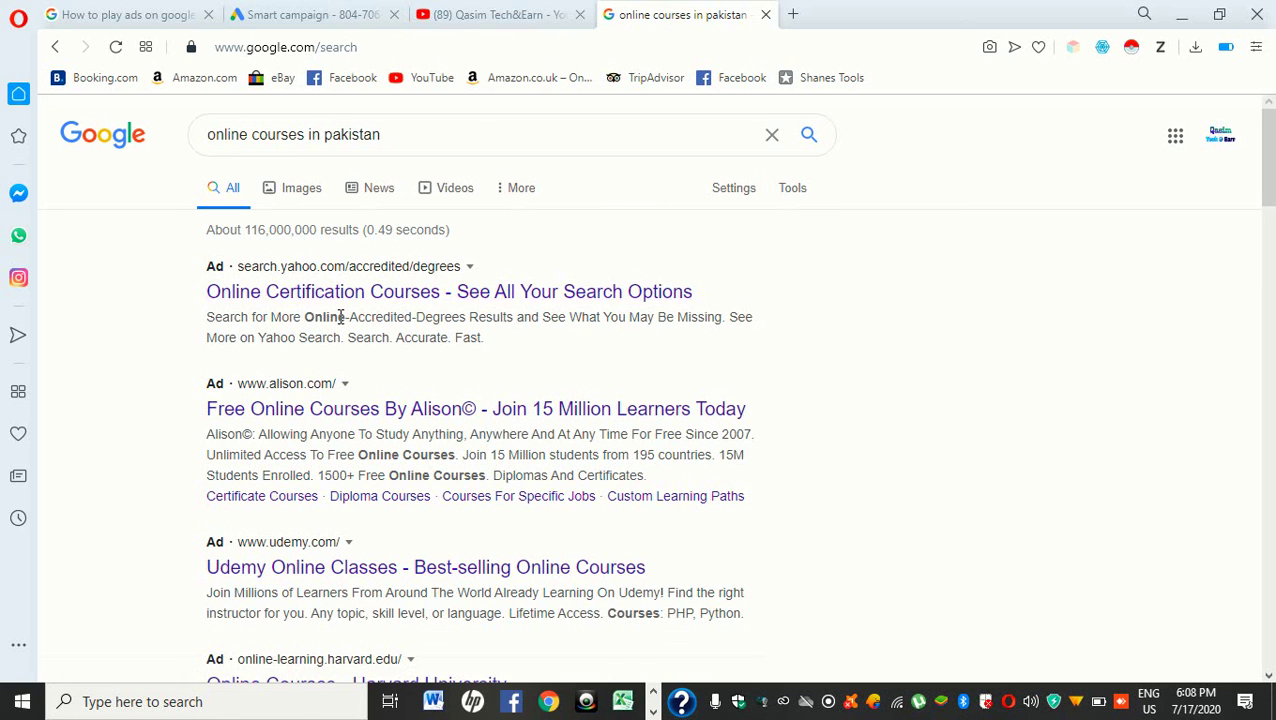
# - Examine the headlines and descriptions of the sponsored ads in the search results as wording examples
pyautogui.moveTo(352, 317); pyautogui.dragTo(289, 317)
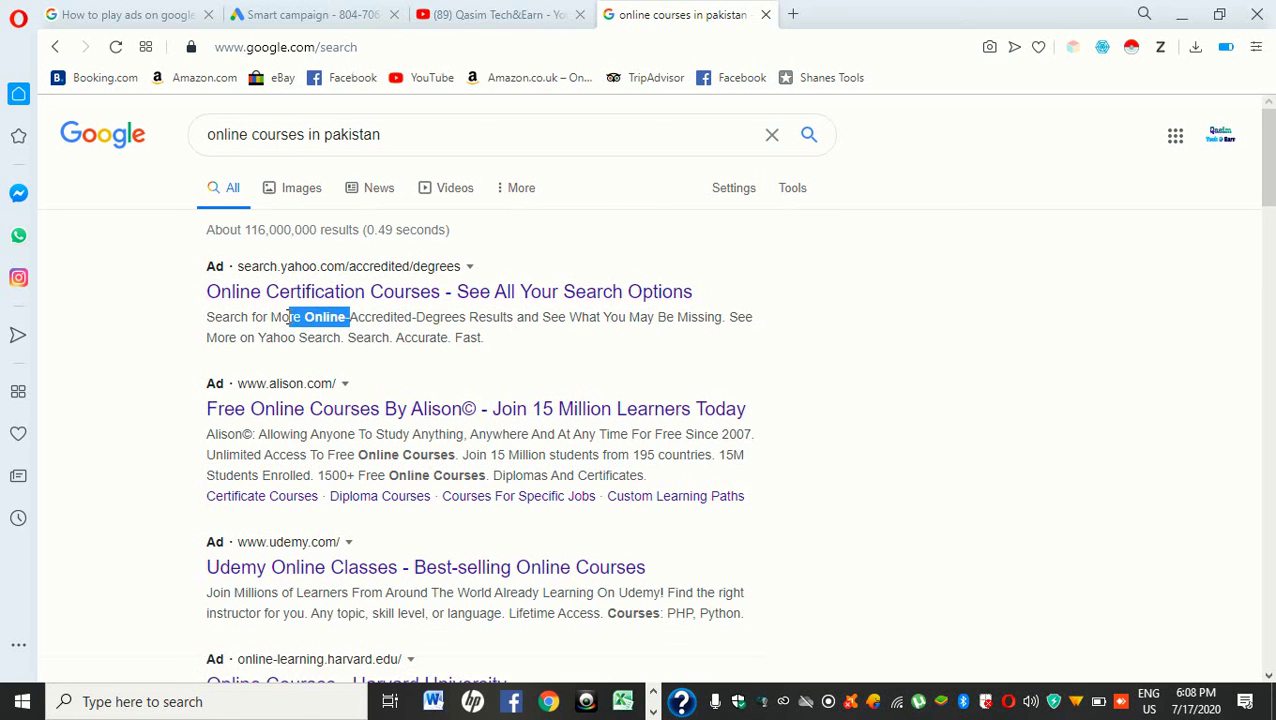
pyautogui.click(492, 350)
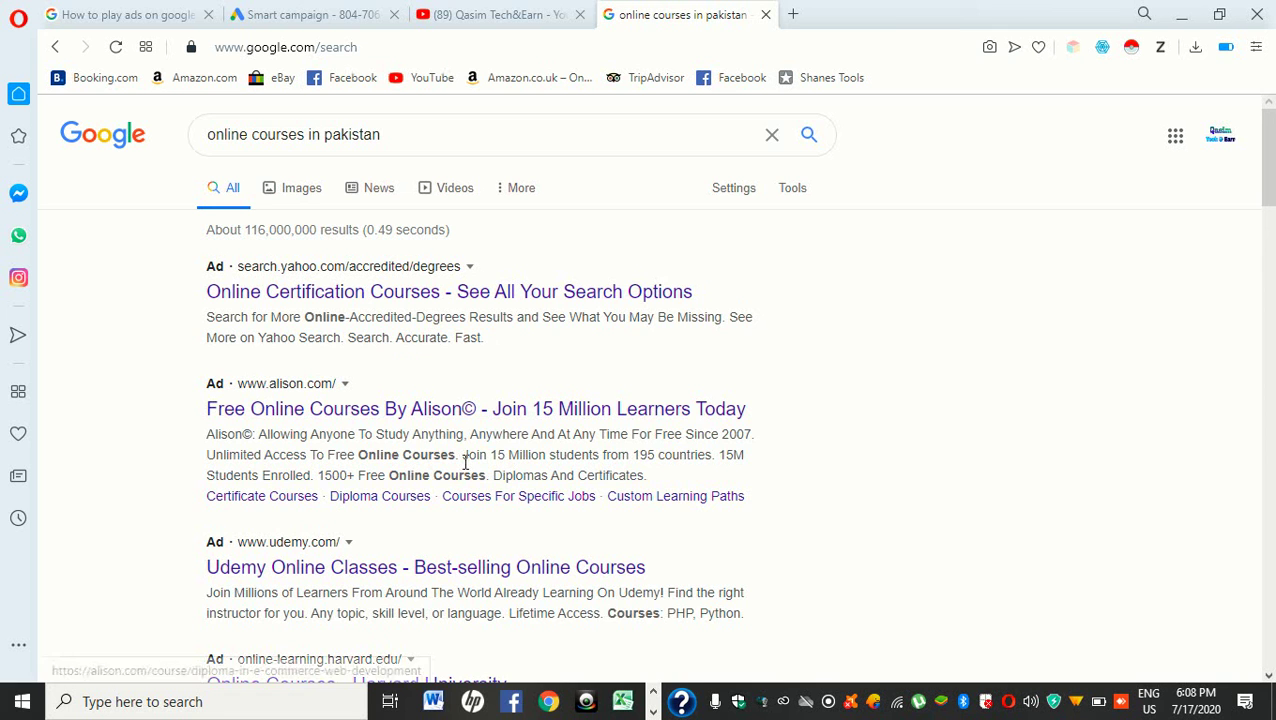
pyautogui.scroll(-1, 205, 380)
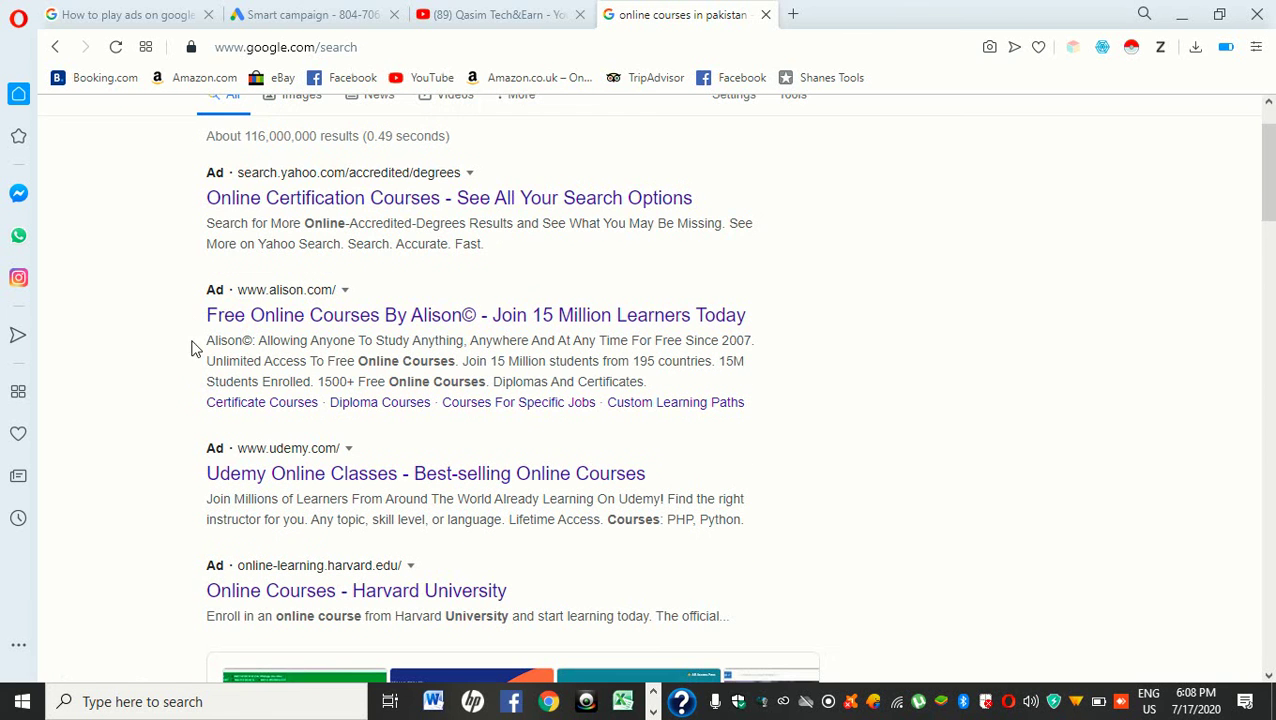
pyautogui.moveTo(268, 298); pyautogui.dragTo(755, 288)
pyautogui.click(512, 306)
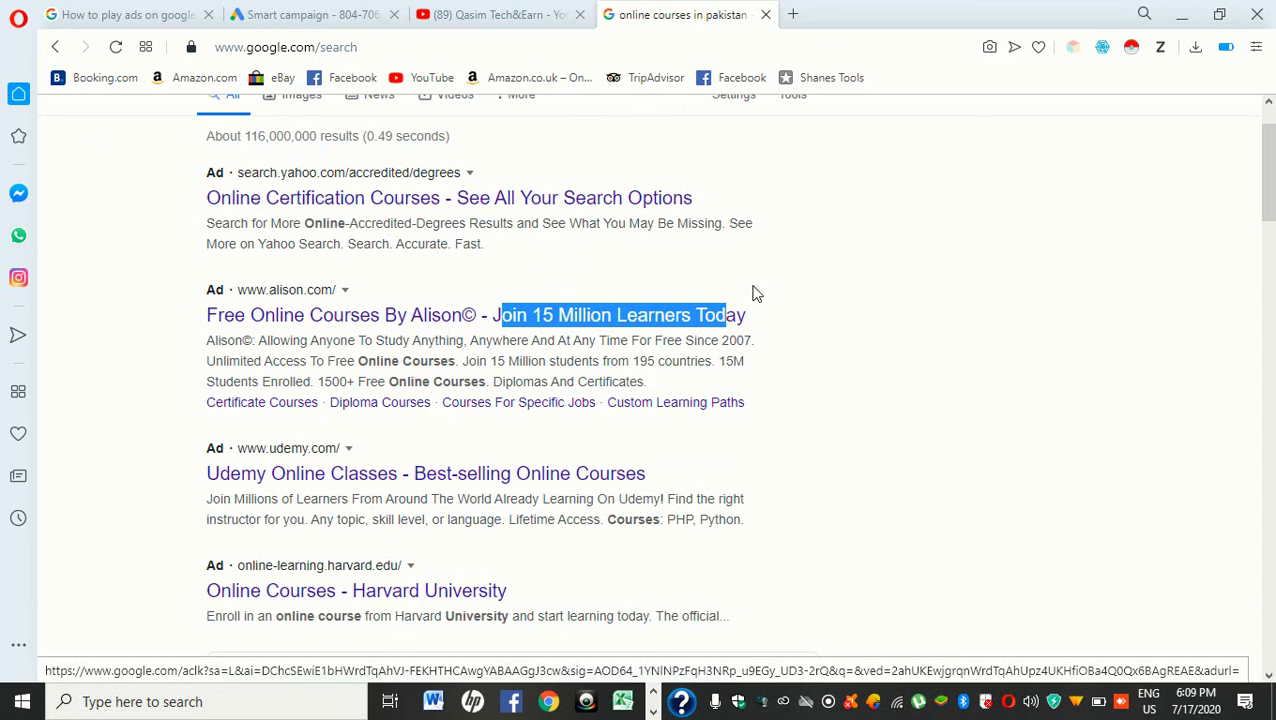
pyautogui.click(755, 290)
pyautogui.scroll(-1, 521, 468)
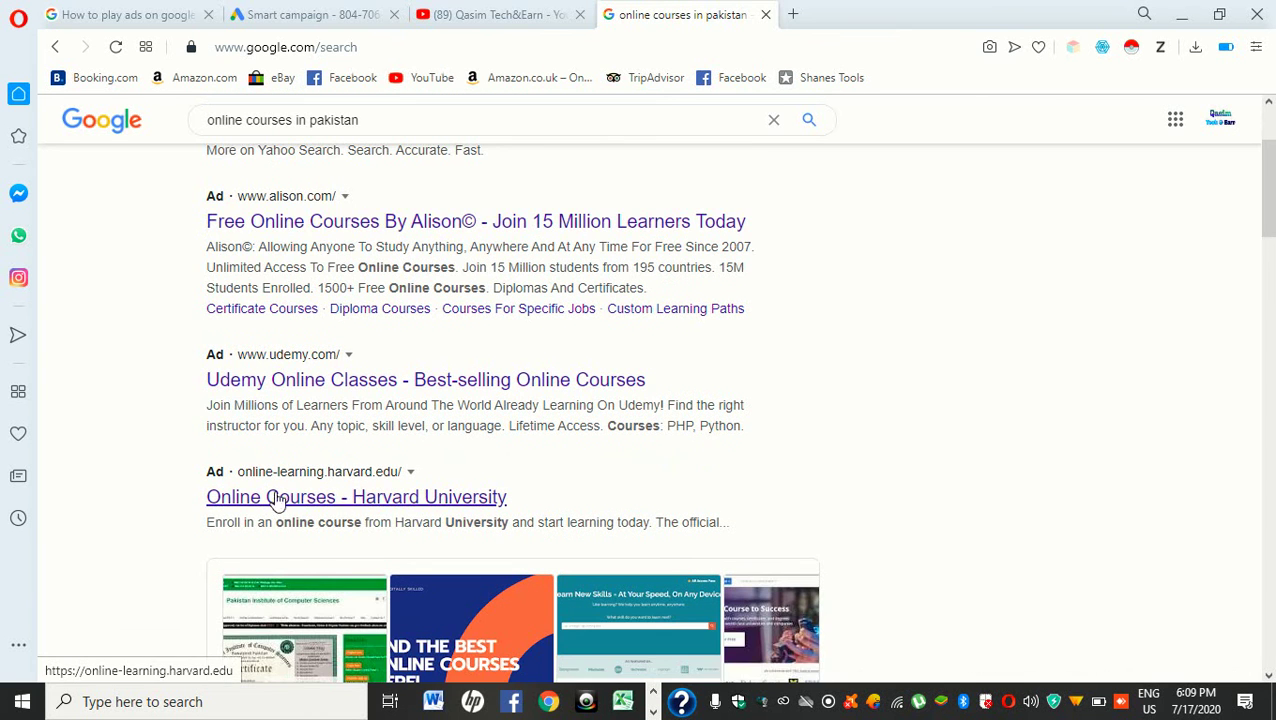
pyautogui.scroll(-1, 333, 512)
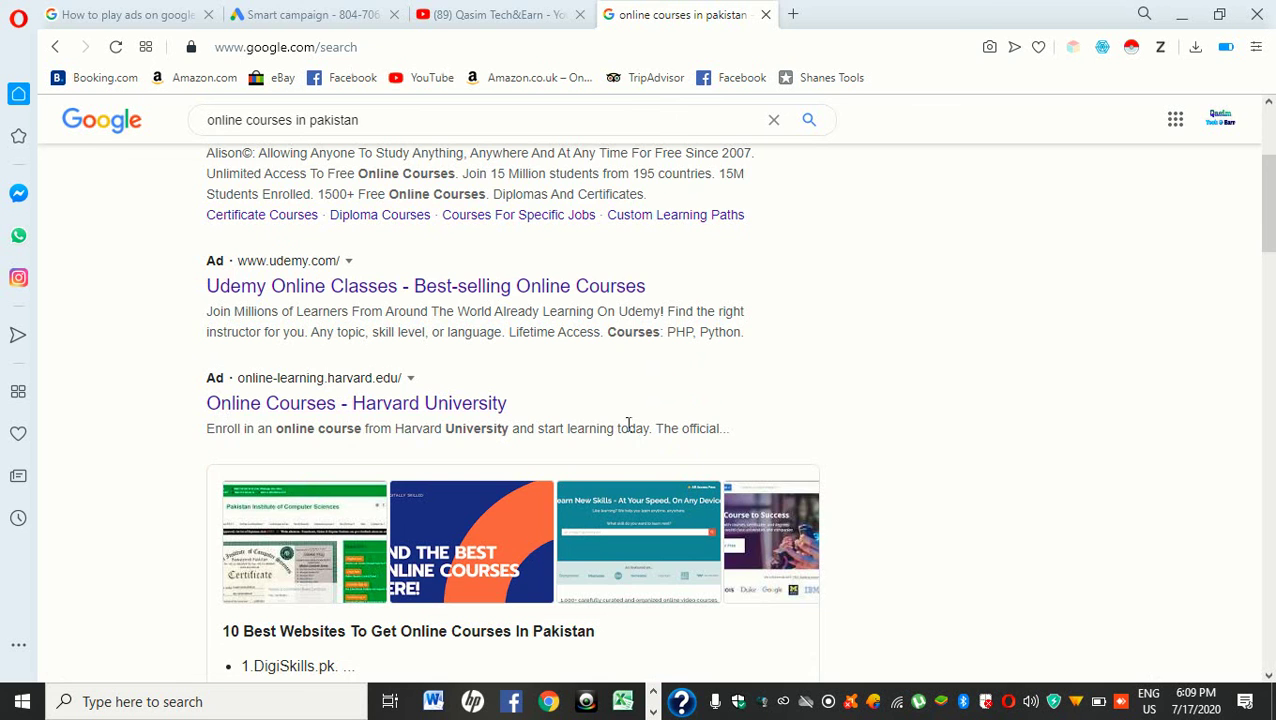
pyautogui.scroll(3, 240, 424)
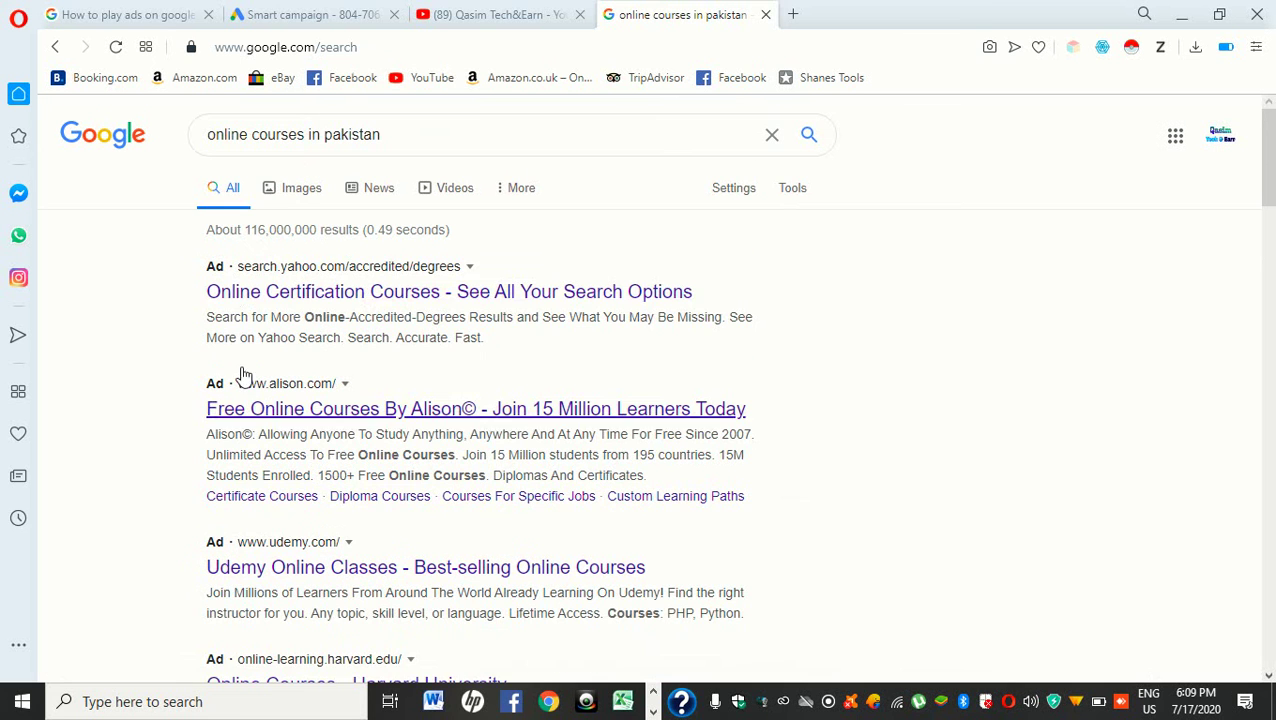
# - Return to the Smart campaign and enter "Click here" as Description 2 of Ad #1
pyautogui.click(270, 12)
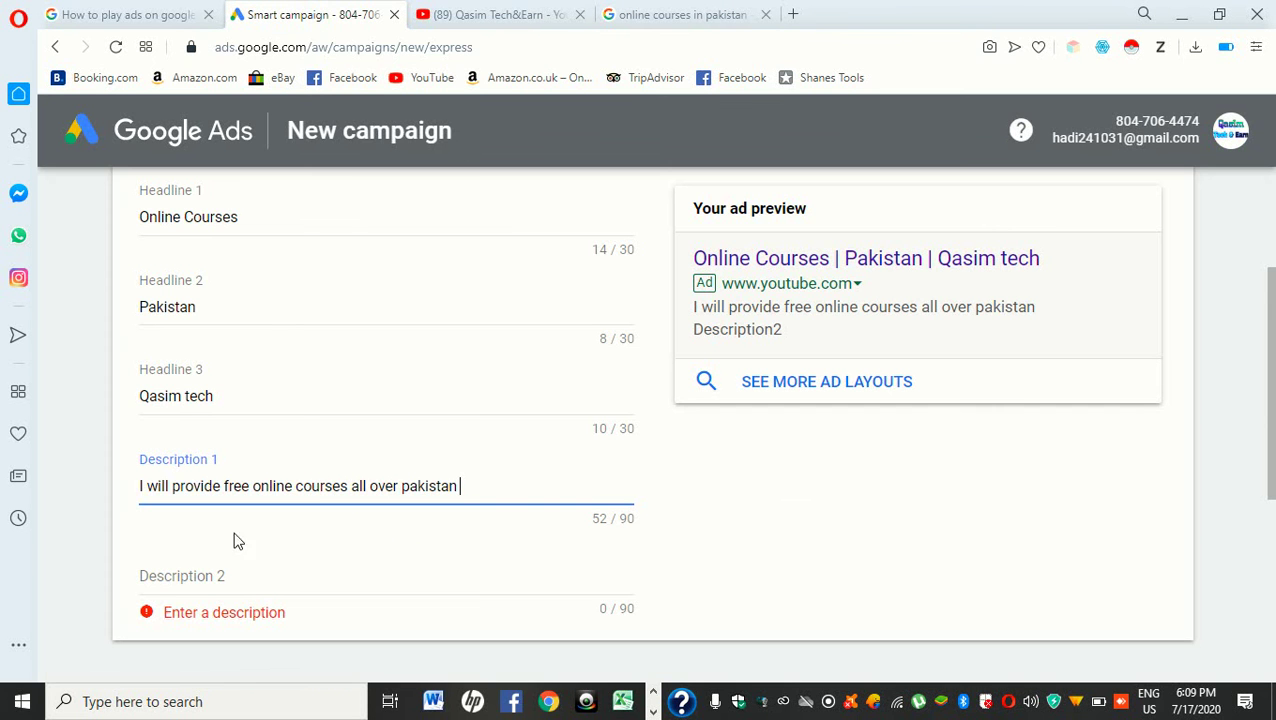
pyautogui.click(257, 593)
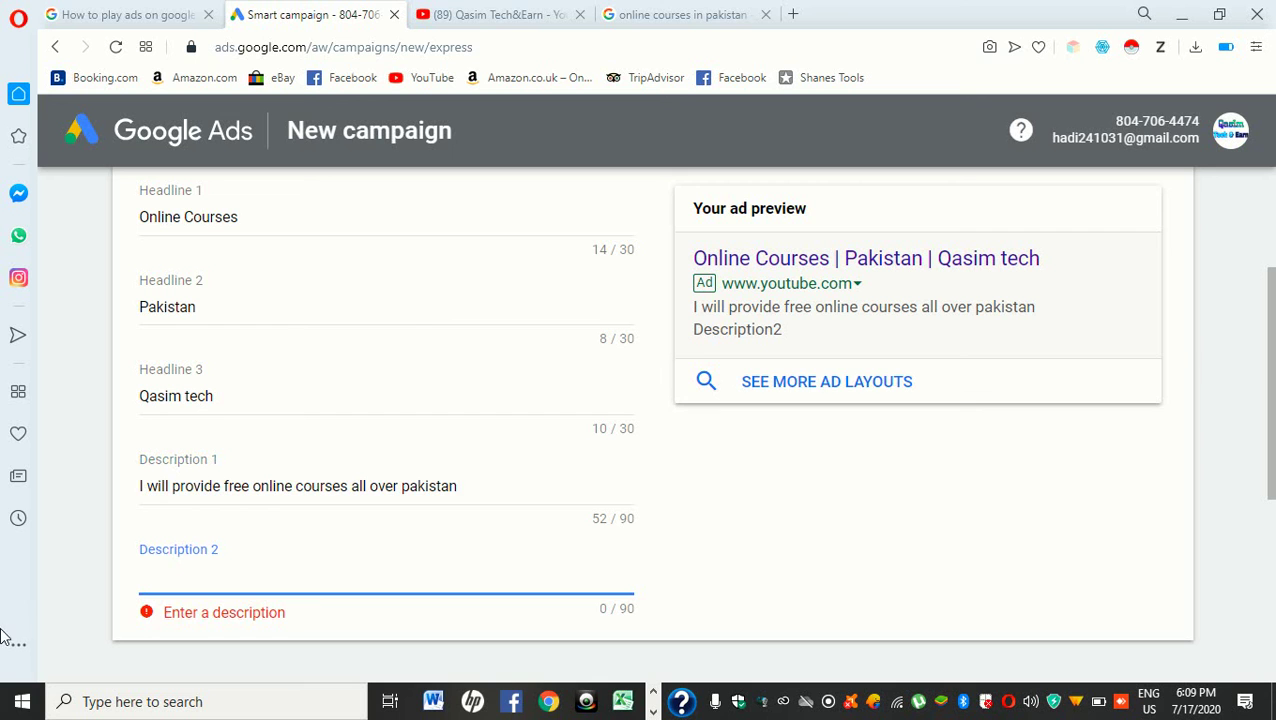
pyautogui.write('Click')
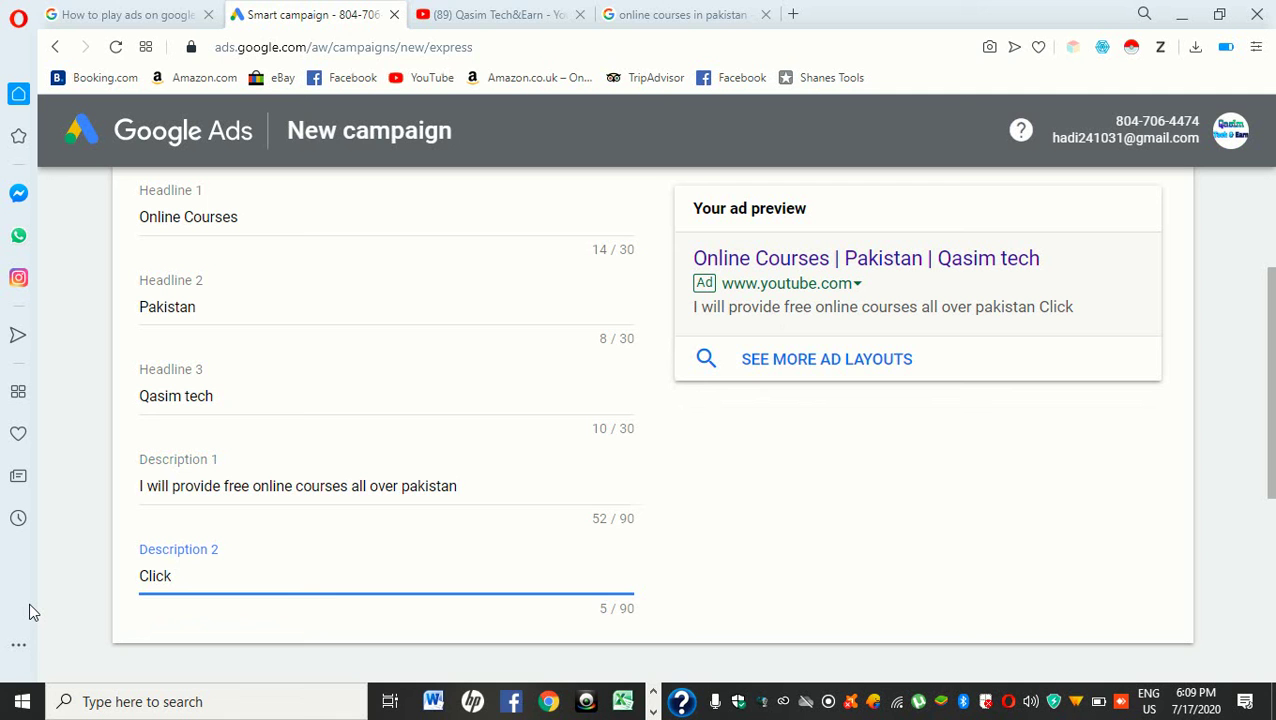
pyautogui.write('ere')
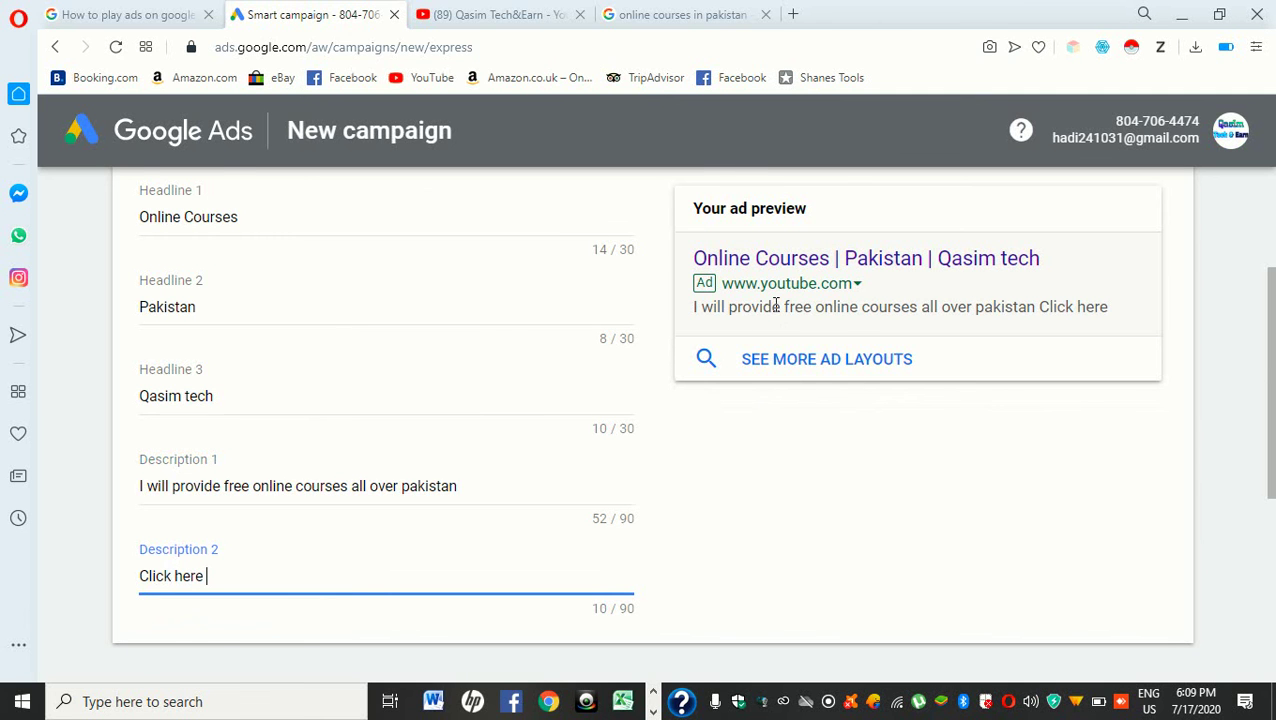
# - Review the ad preview and the YouTube channel its clicks lead to, and continue to the budget stage
pyautogui.scroll(-3, 760, 330)
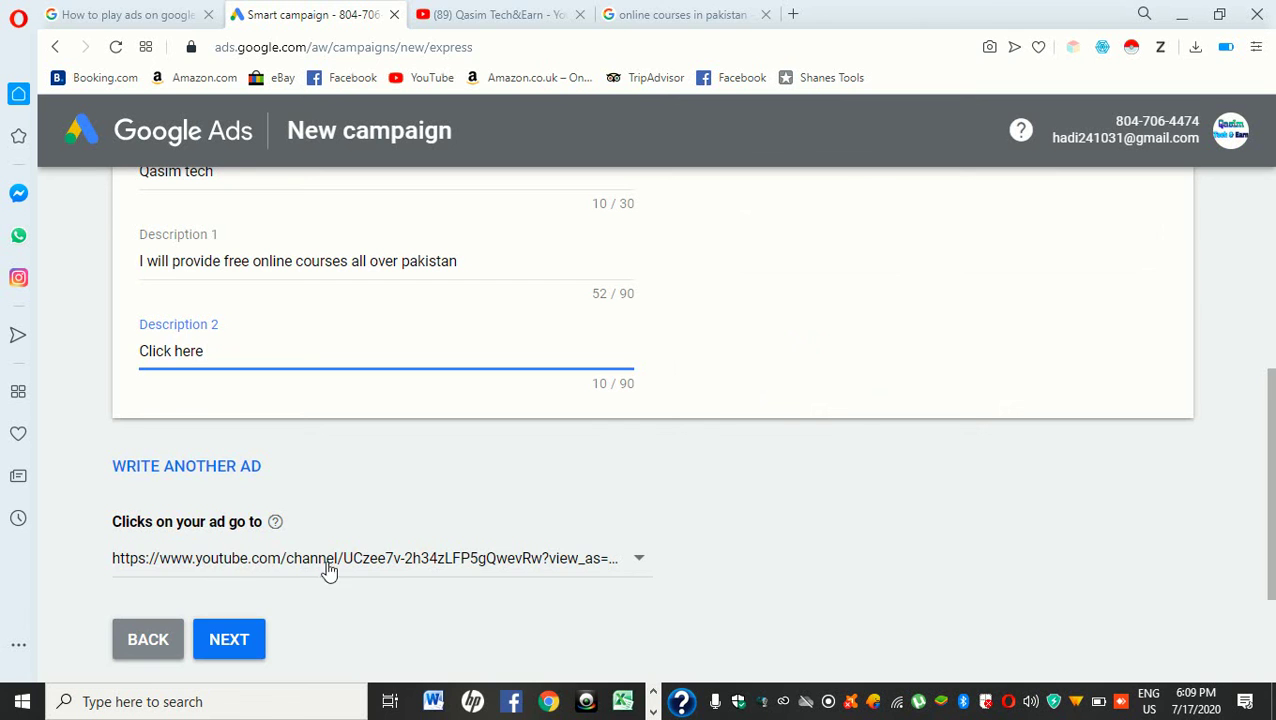
pyautogui.scroll(3, 565, 442)
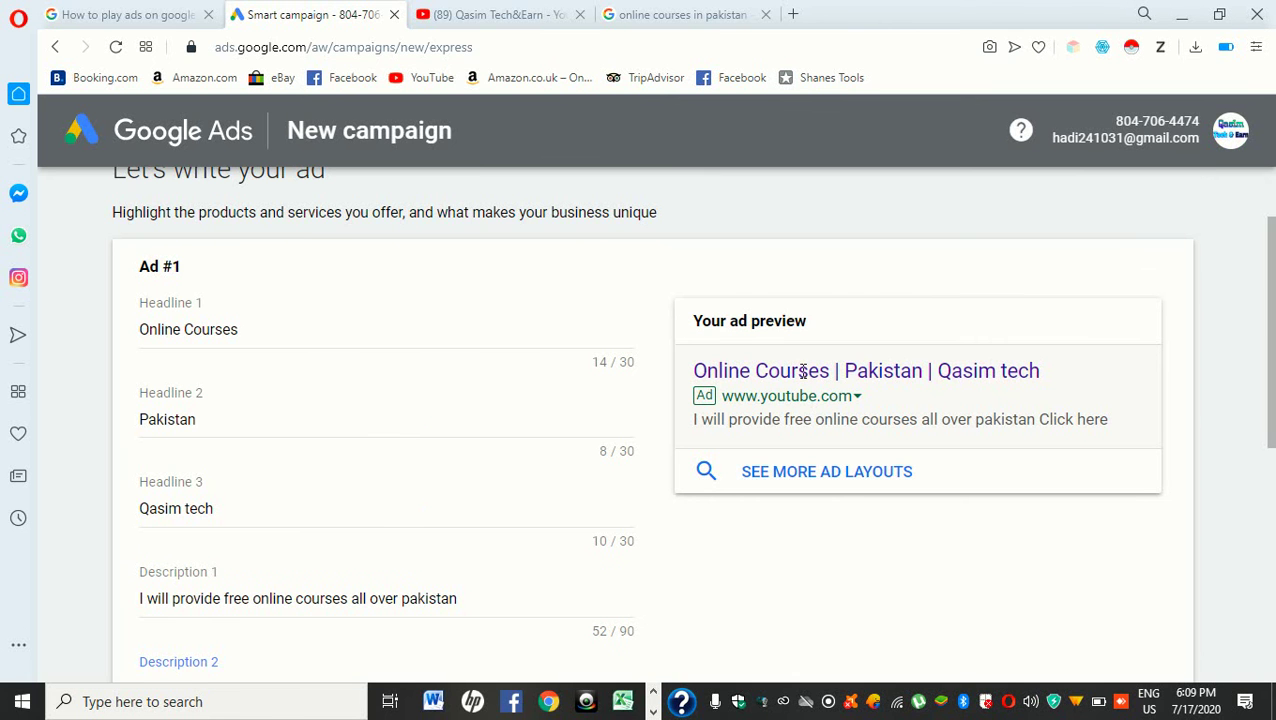
pyautogui.scroll(-3, 325, 661)
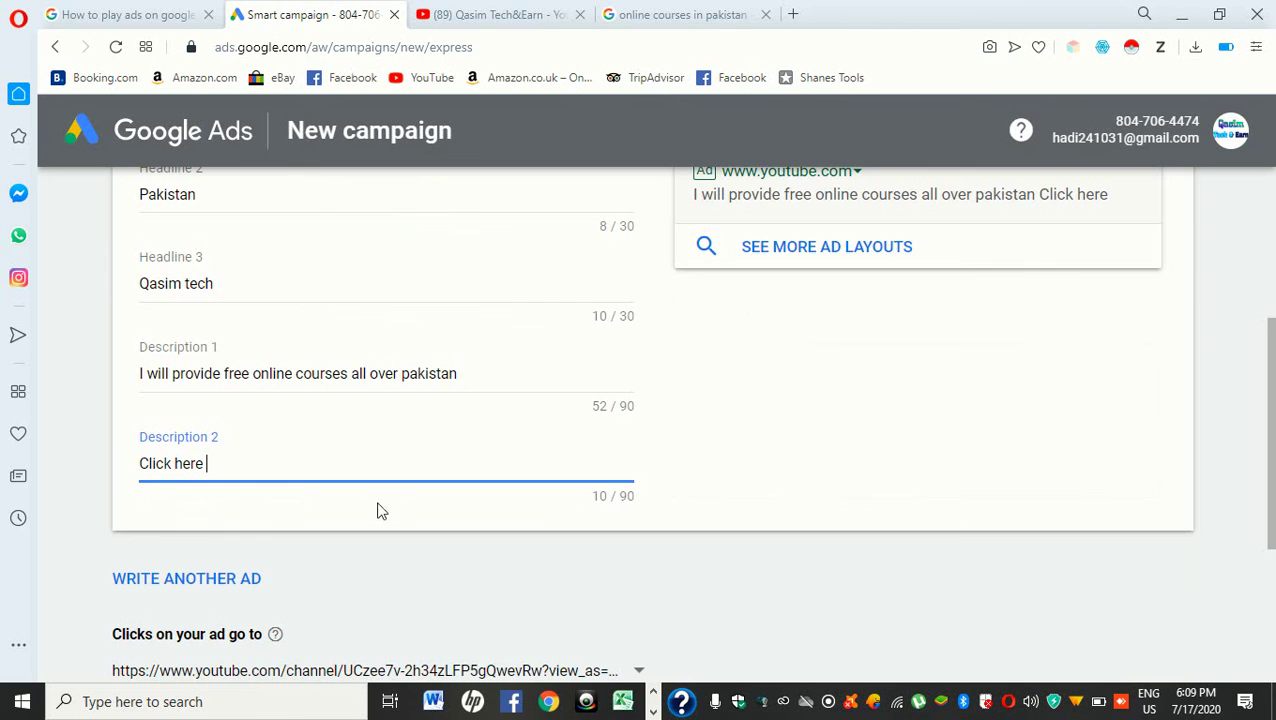
pyautogui.click(484, 14)
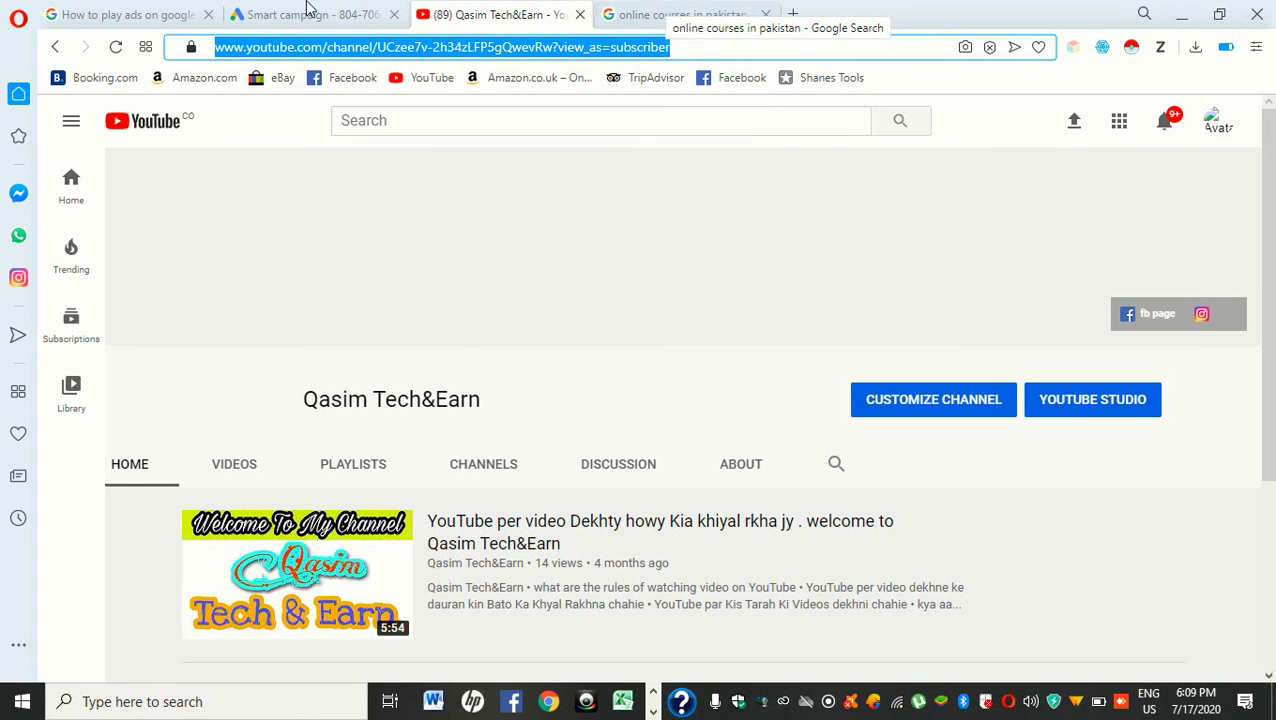
pyautogui.click(268, 12)
pyautogui.scroll(-3, 430, 545)
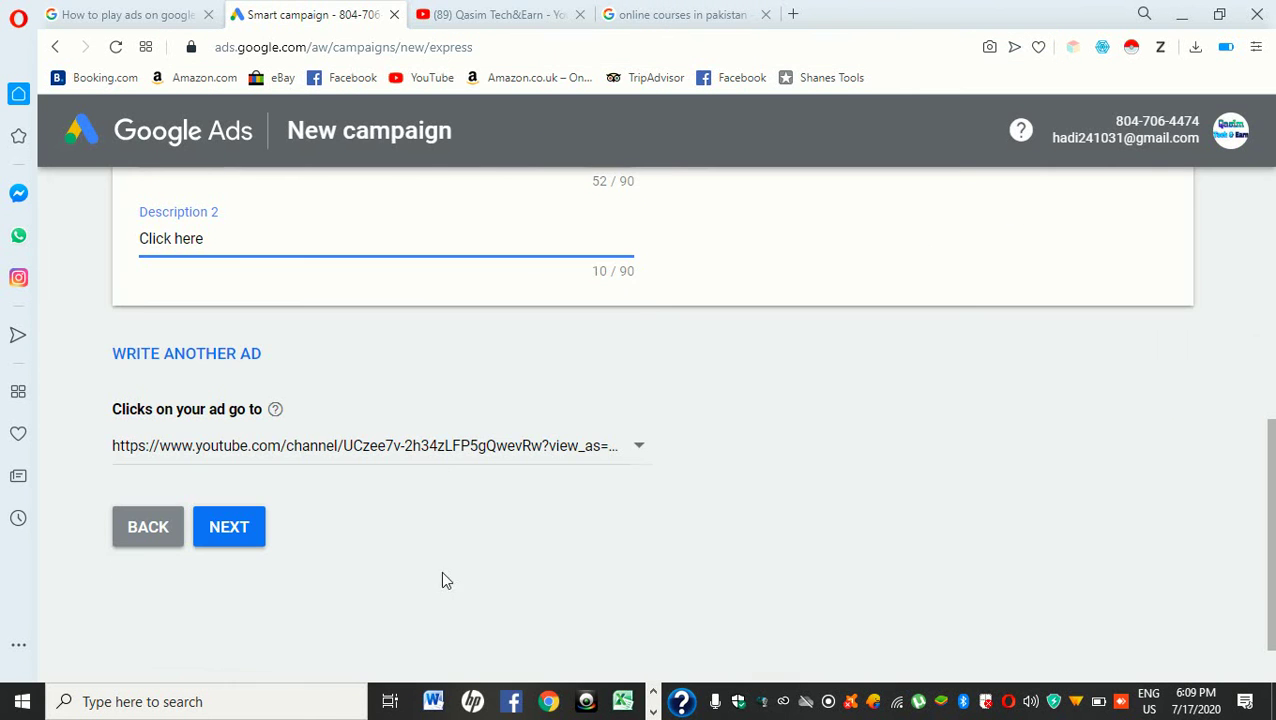
pyautogui.click(229, 527)
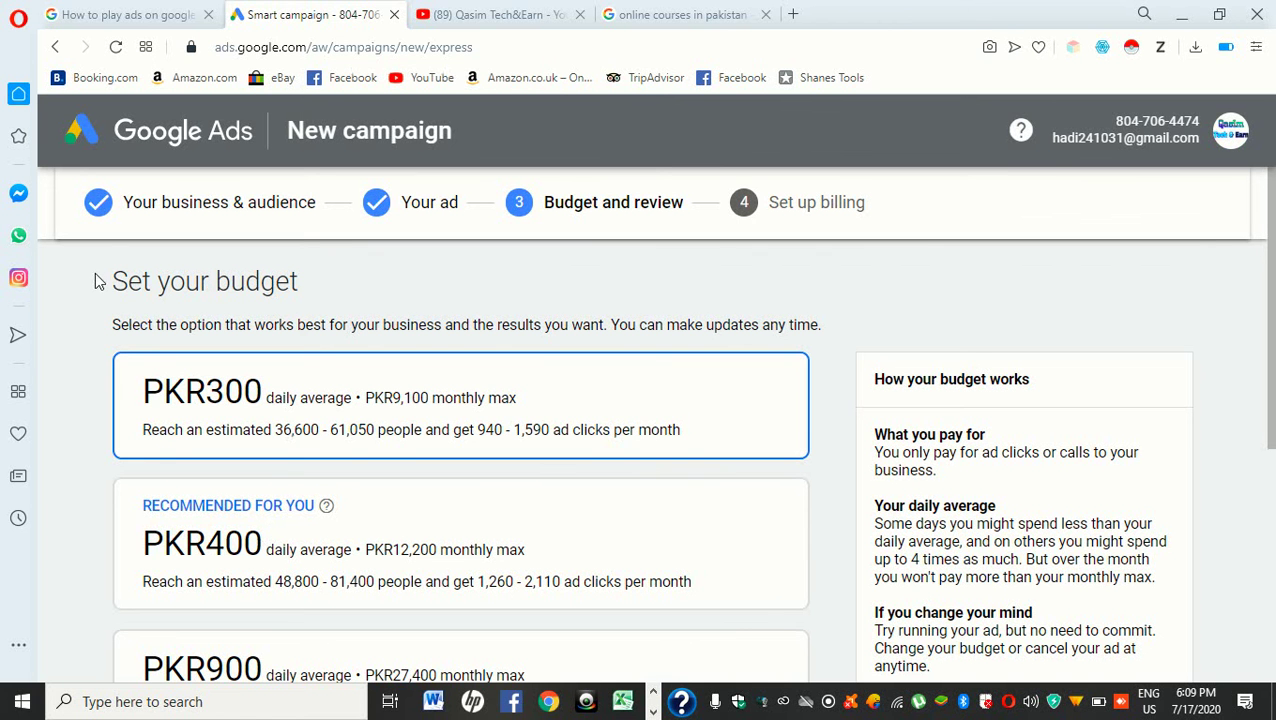
# - Examine the PKR300 daily budget option's monthly maximum, estimated reach and estimated ad clicks
pyautogui.moveTo(116, 281); pyautogui.dragTo(313, 316)
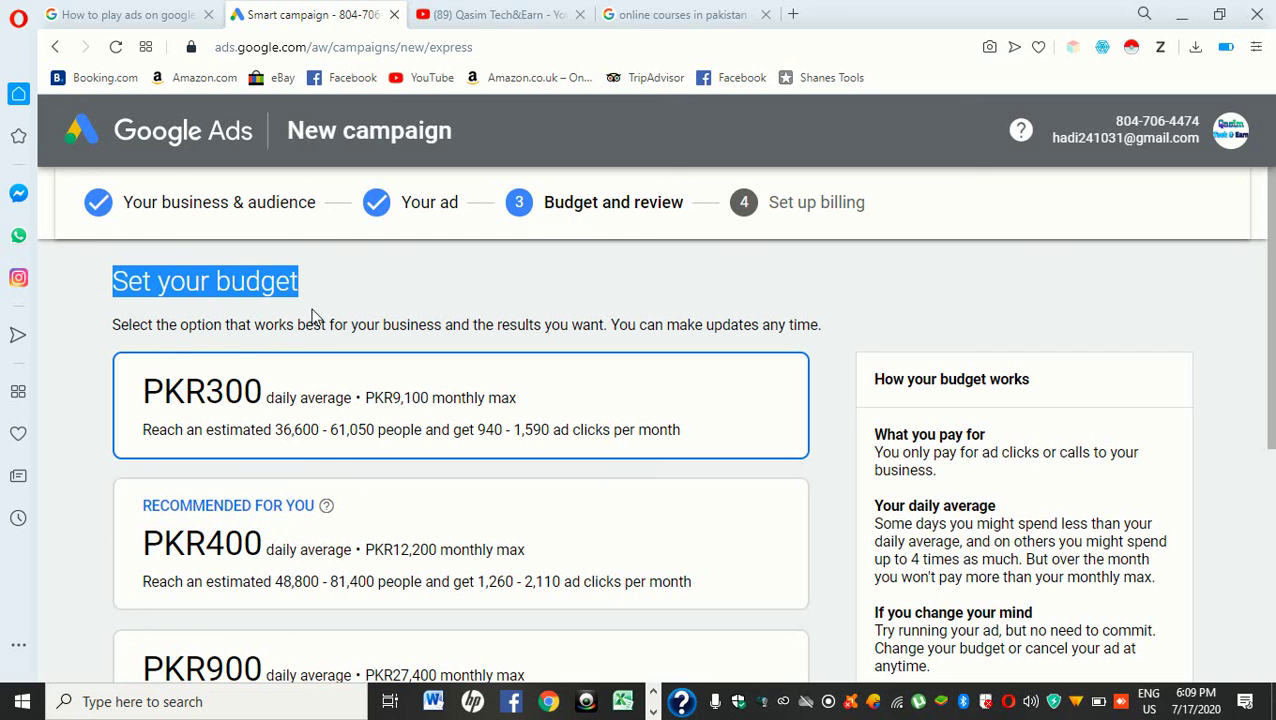
pyautogui.click(337, 298)
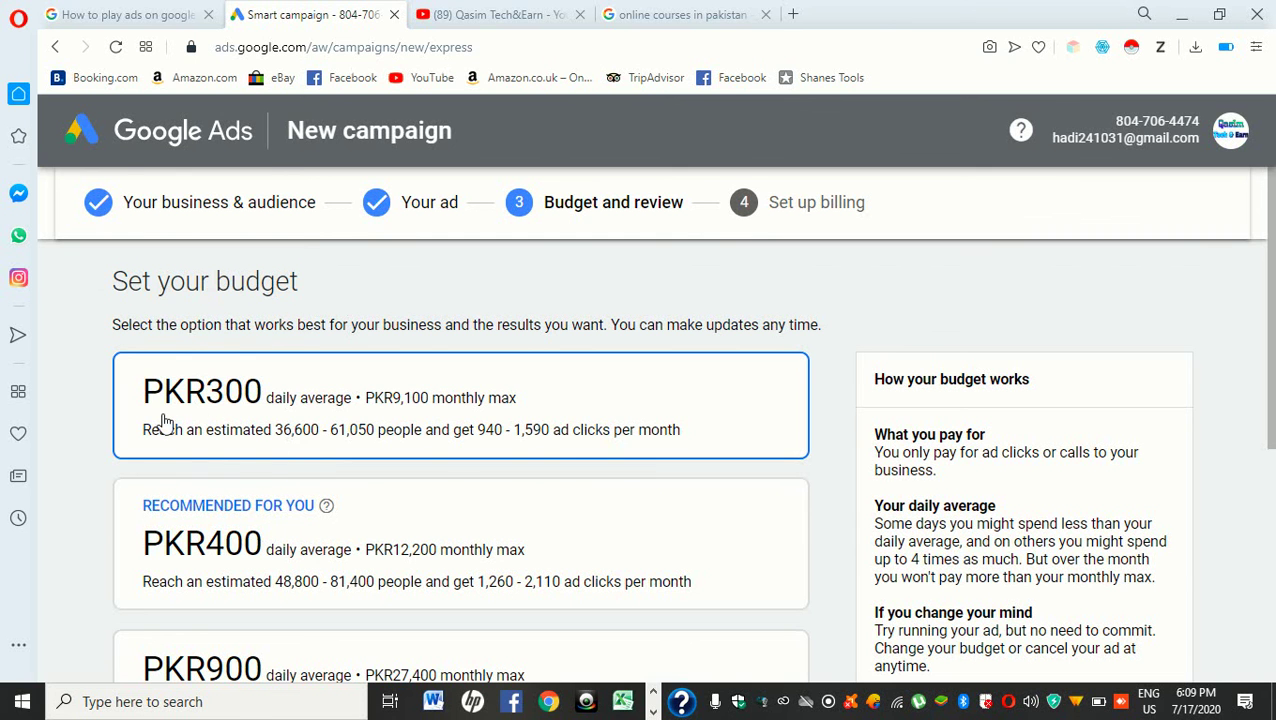
pyautogui.scroll(-1, 166, 425)
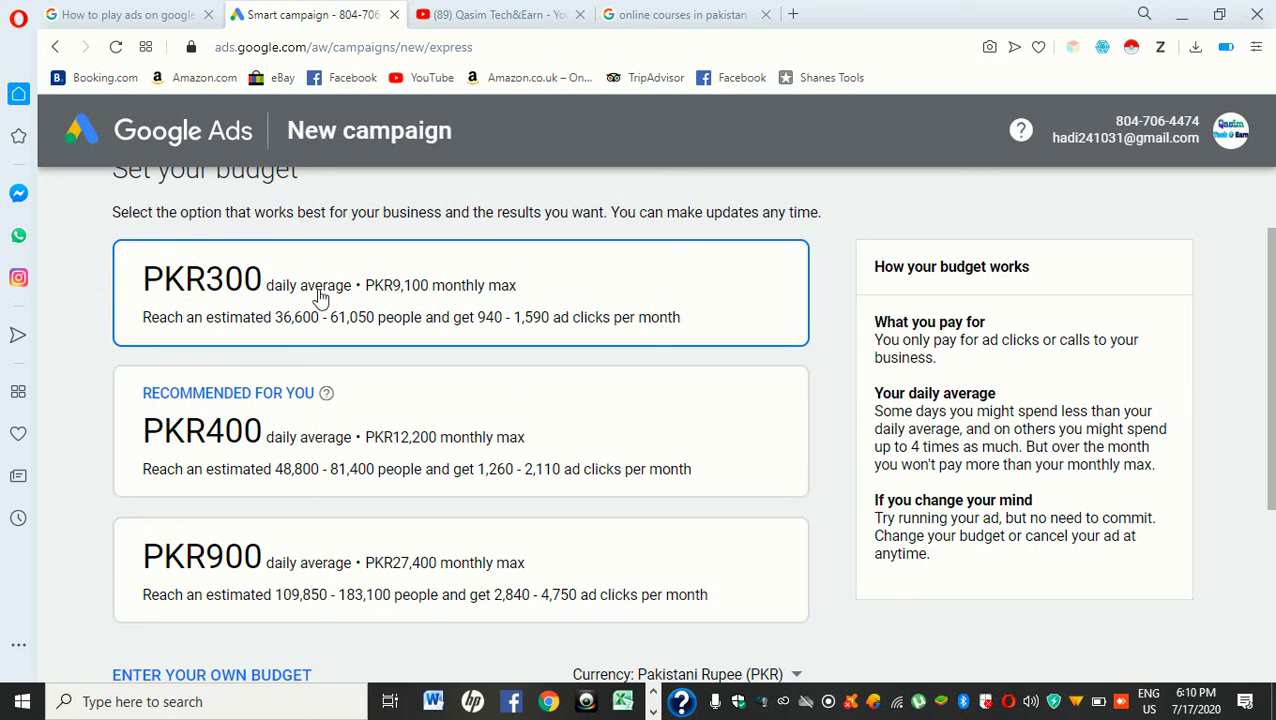
pyautogui.moveTo(384, 289)
pyautogui.mouseDown()
pyautogui.moveTo(518, 289)
pyautogui.moveTo(387, 294)
pyautogui.mouseUp()
pyautogui.click(528, 289)
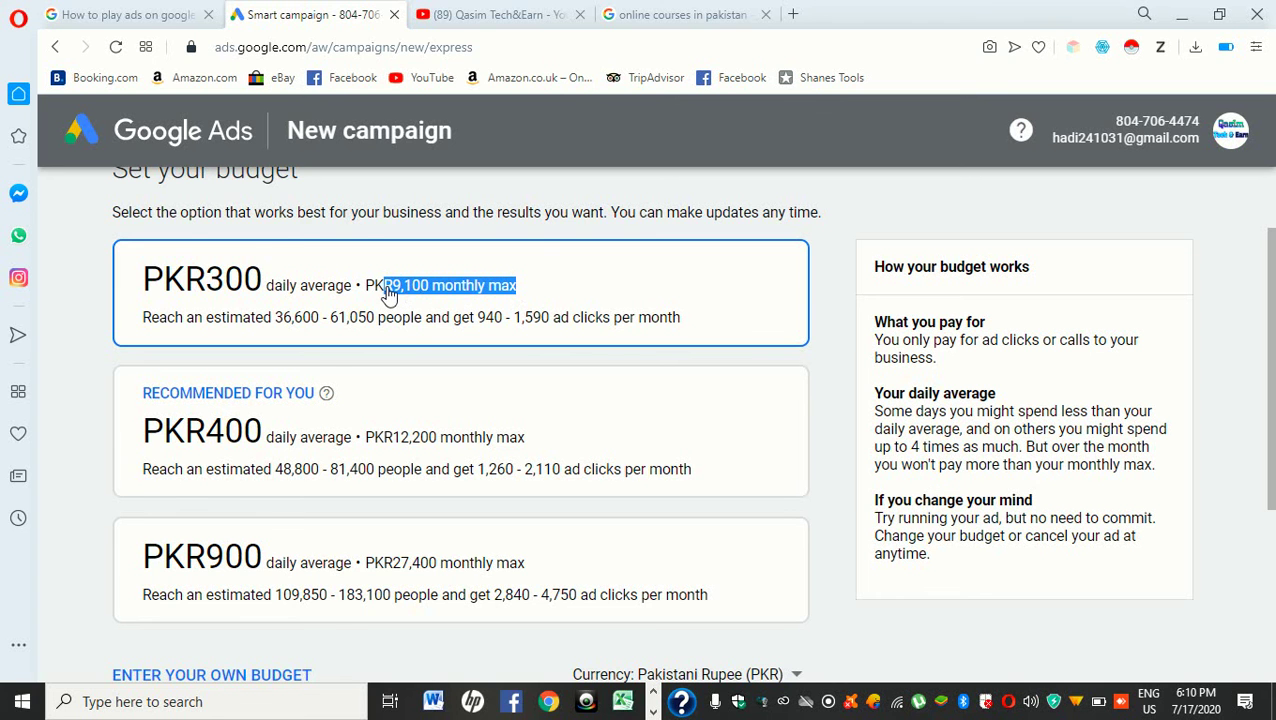
pyautogui.click(440, 261)
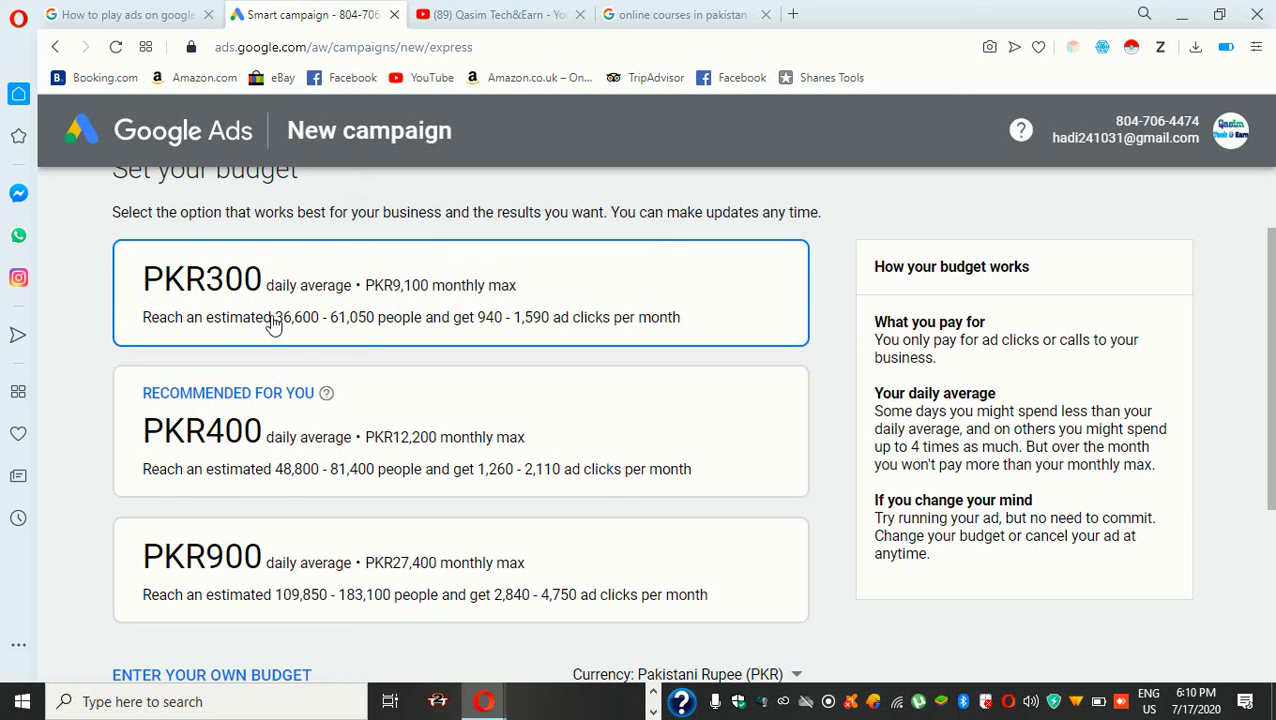
pyautogui.moveTo(274, 318); pyautogui.dragTo(380, 322)
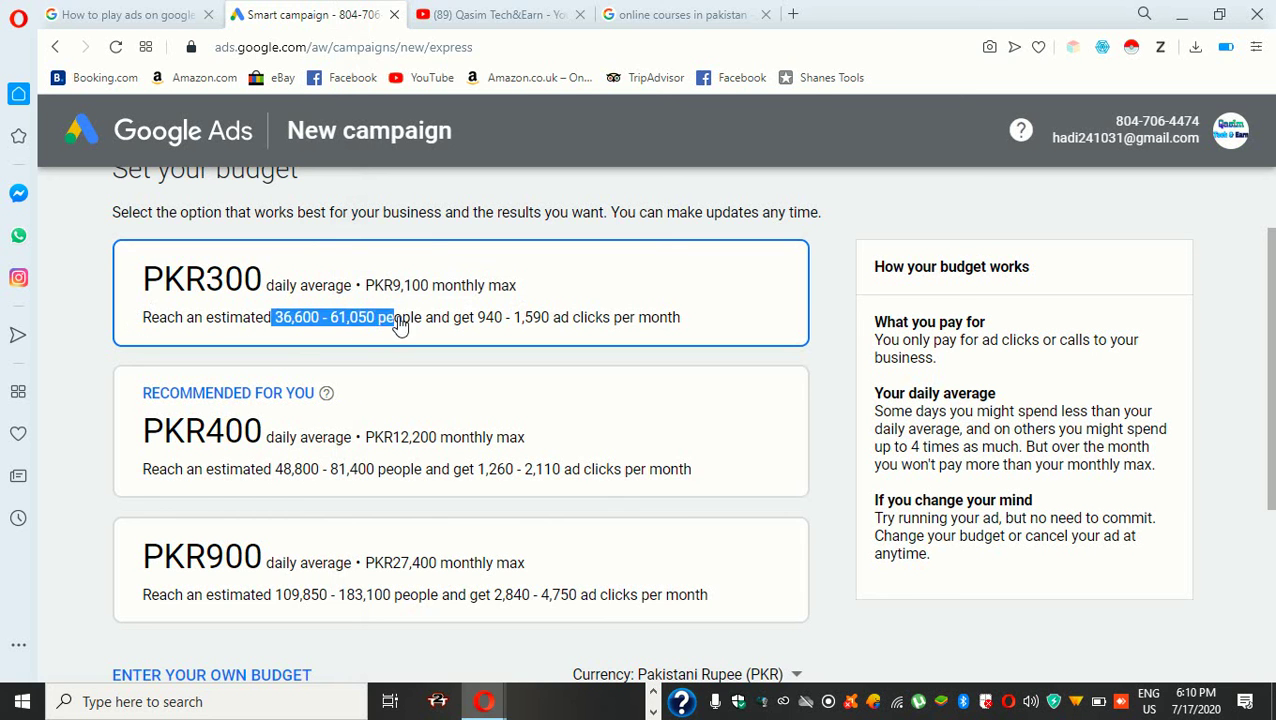
pyautogui.click(618, 270)
pyautogui.moveTo(264, 318); pyautogui.dragTo(553, 340)
pyautogui.click(488, 312)
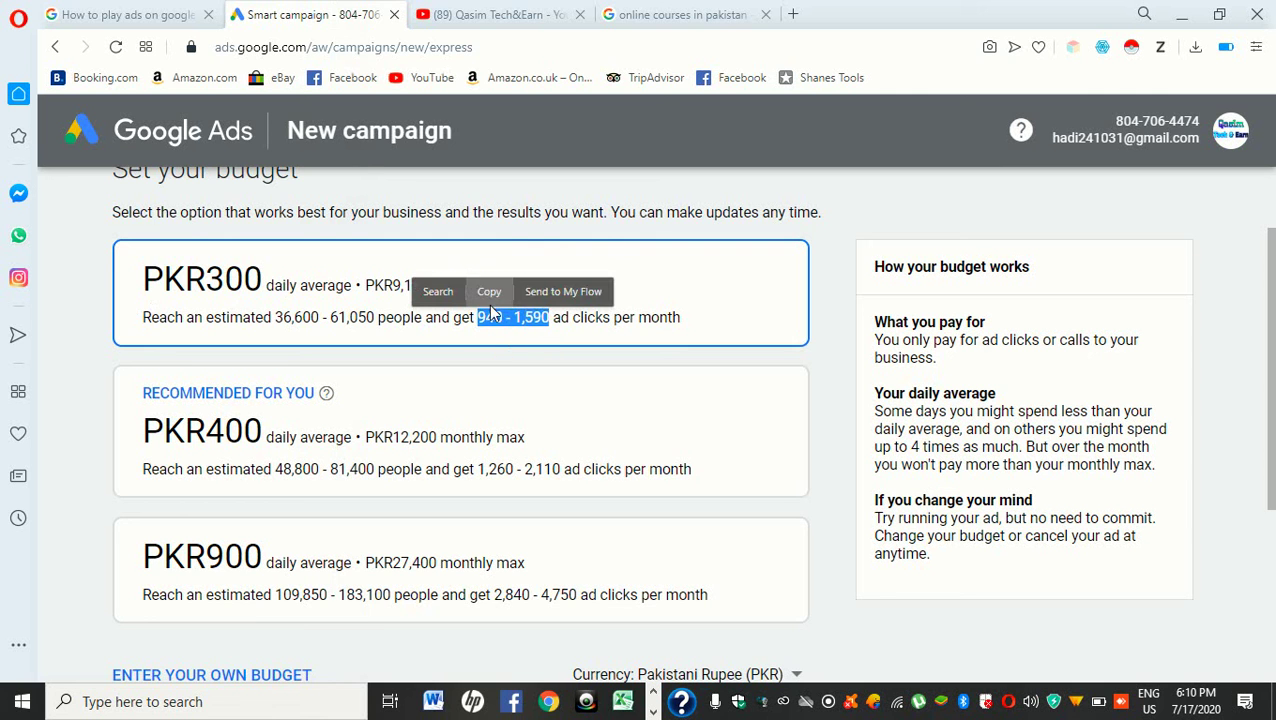
pyautogui.click(697, 310)
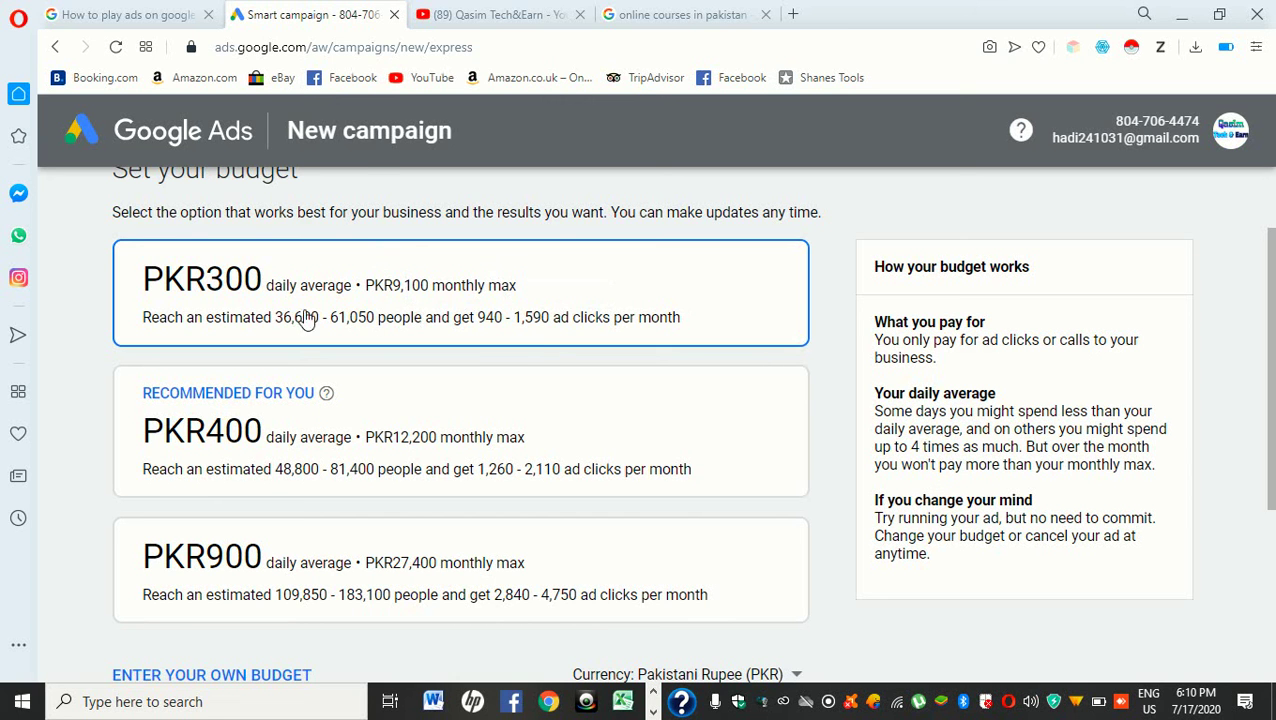
# - Select the recommended PKR400 daily budget option and examine its monthly maximum and estimated ad clicks
pyautogui.scroll(-1, 432, 320)
pyautogui.click(433, 293)
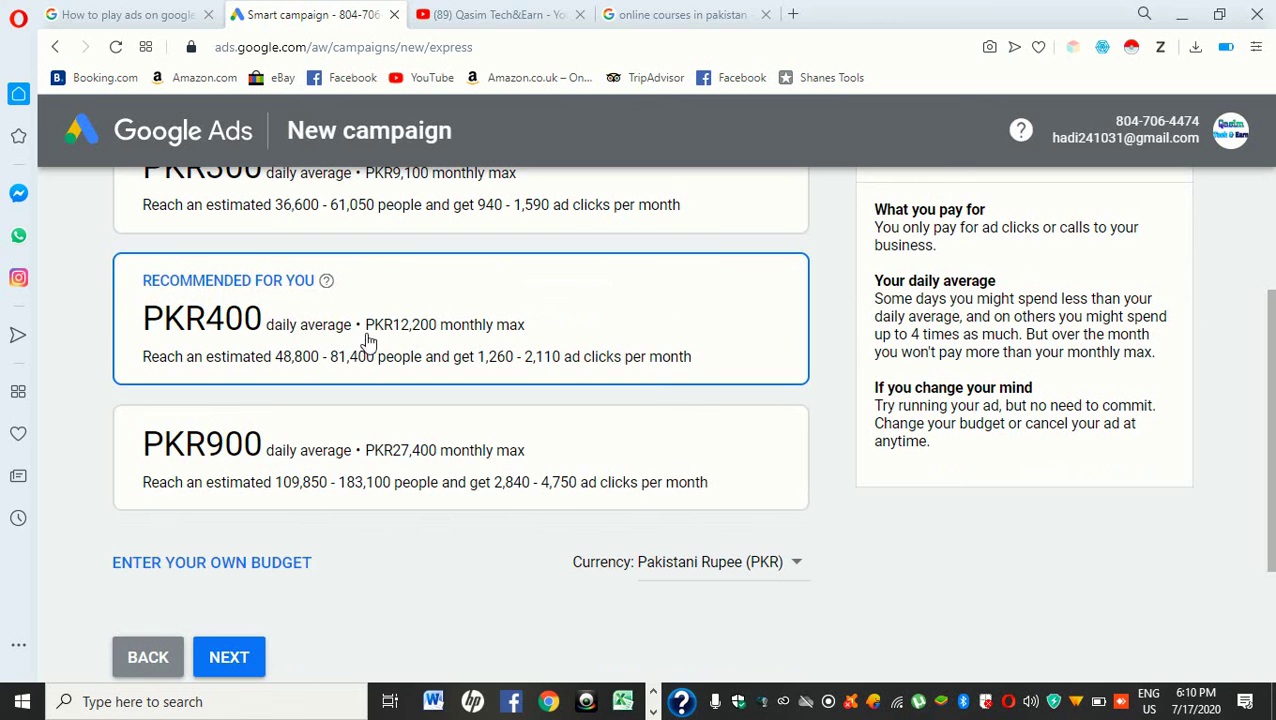
pyautogui.moveTo(393, 330); pyautogui.dragTo(558, 333)
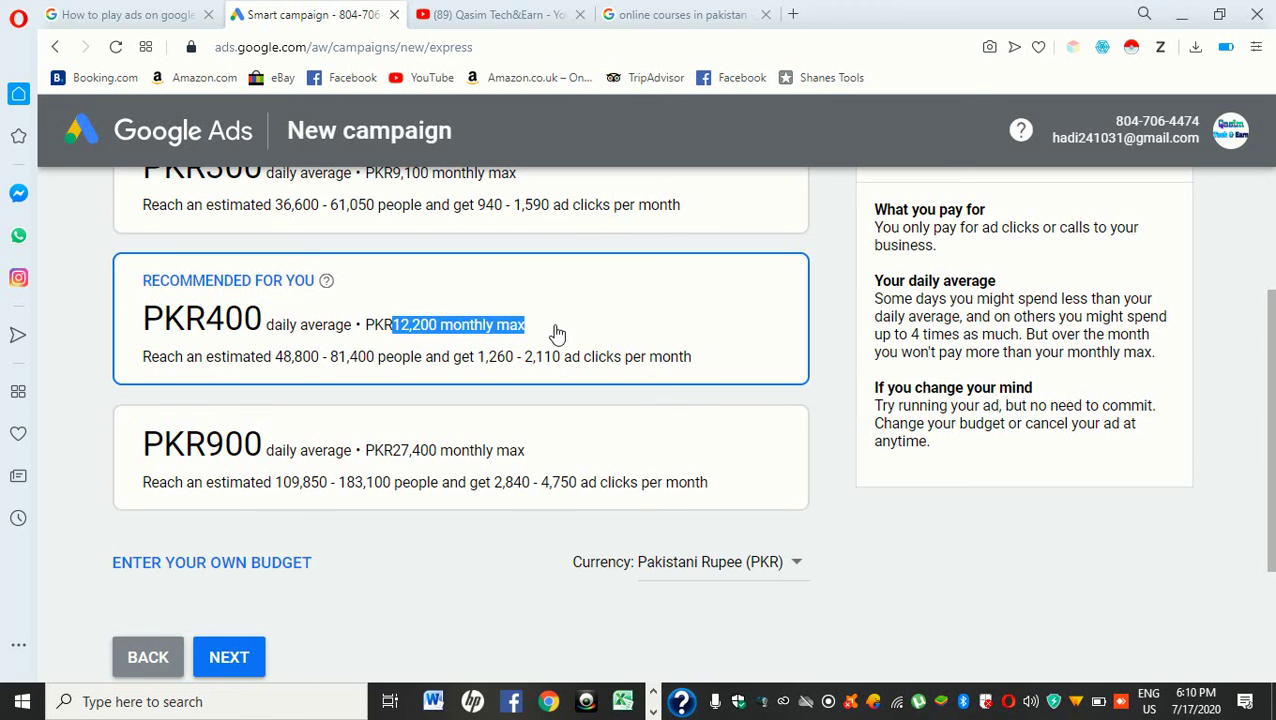
pyautogui.click(330, 280)
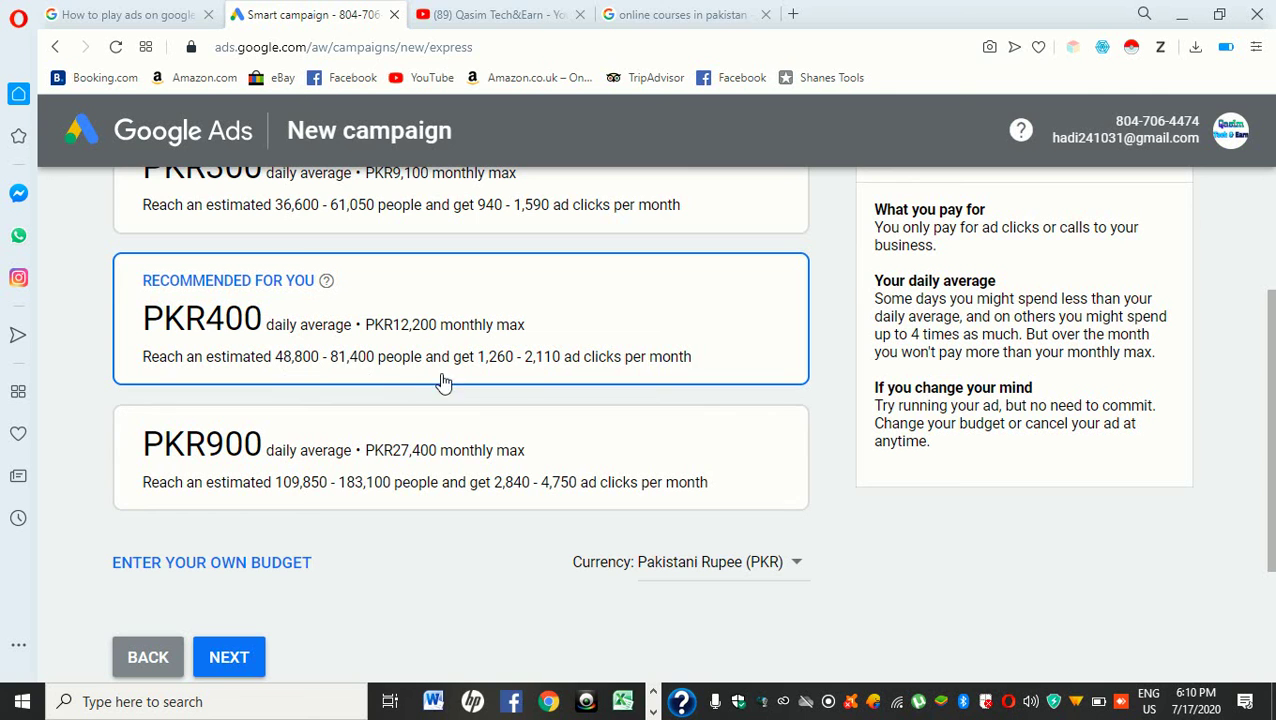
pyautogui.moveTo(478, 363); pyautogui.dragTo(568, 366)
# - Select the PKR900 daily average option as the campaign budget
pyautogui.click(328, 436)
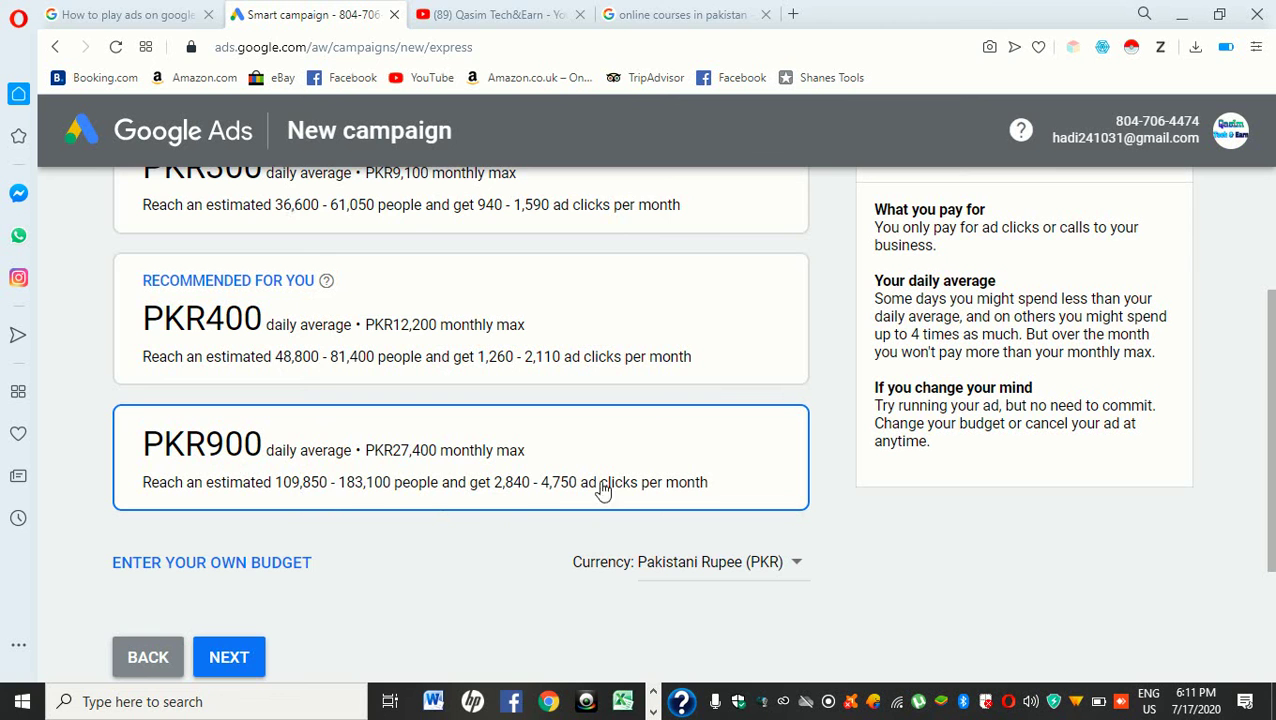
pyautogui.scroll(-2, 244, 600)
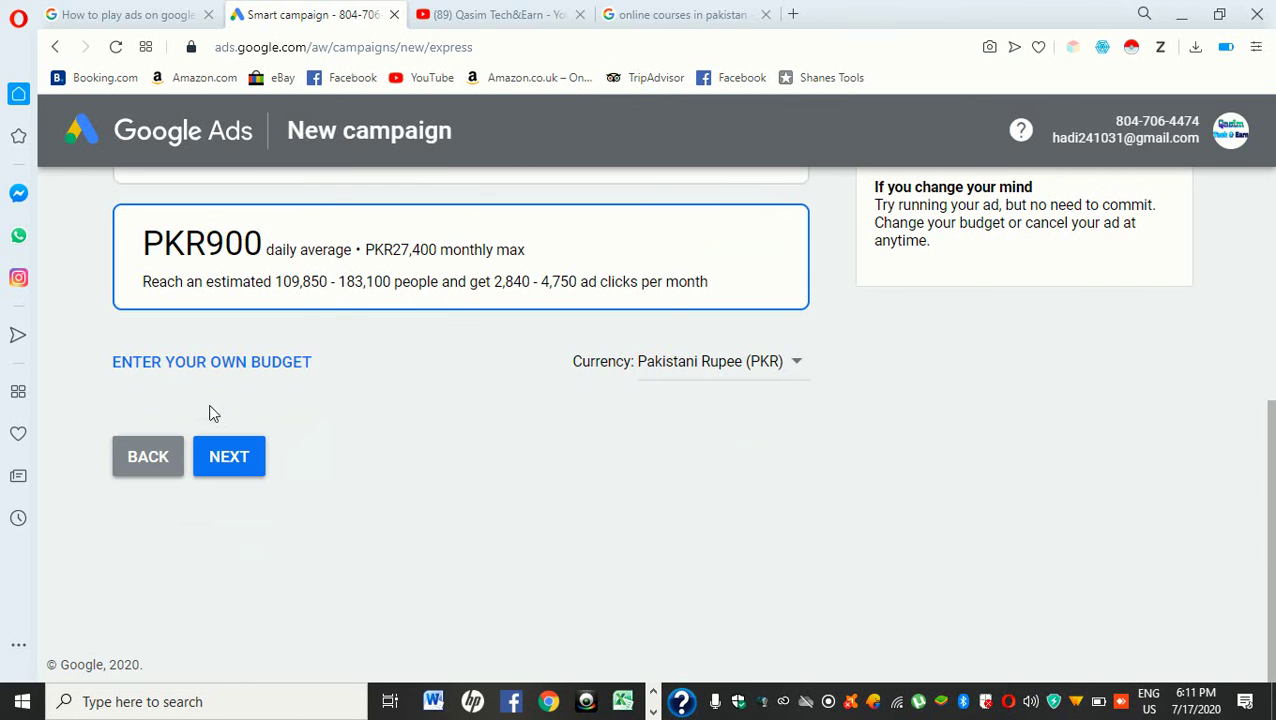
pyautogui.scroll(2, 544, 367)
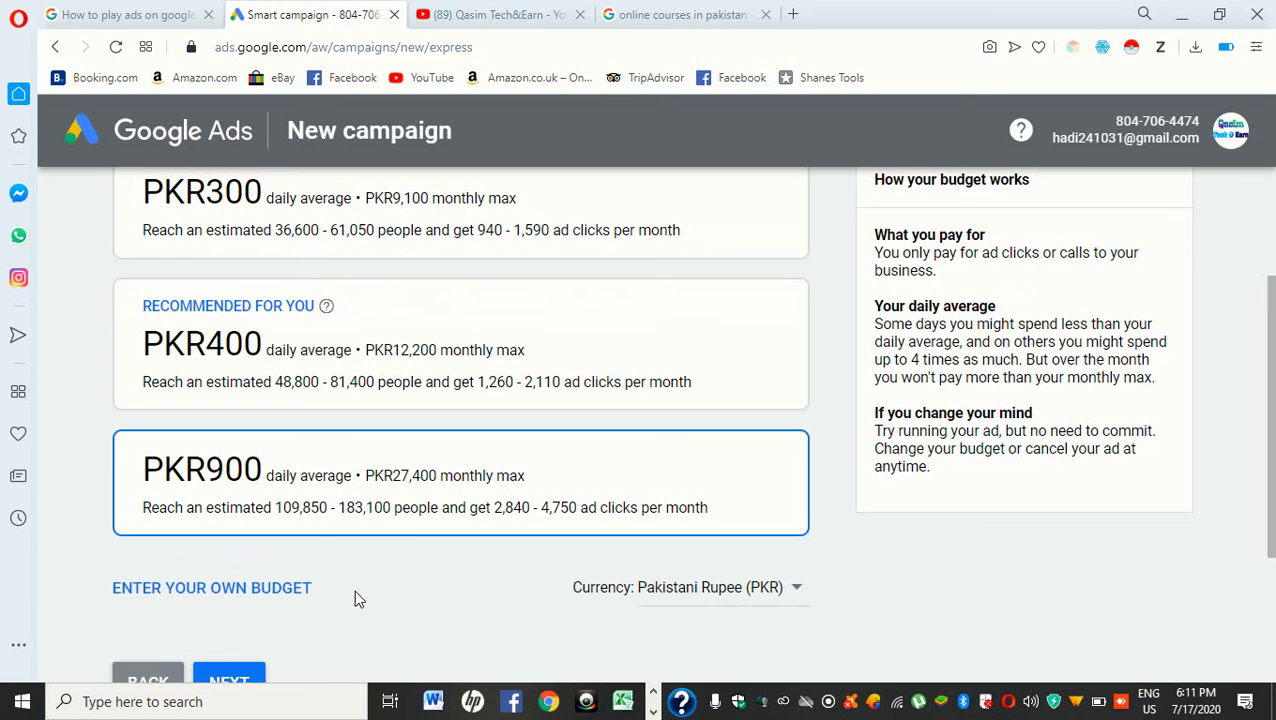
pyautogui.click(240, 588)
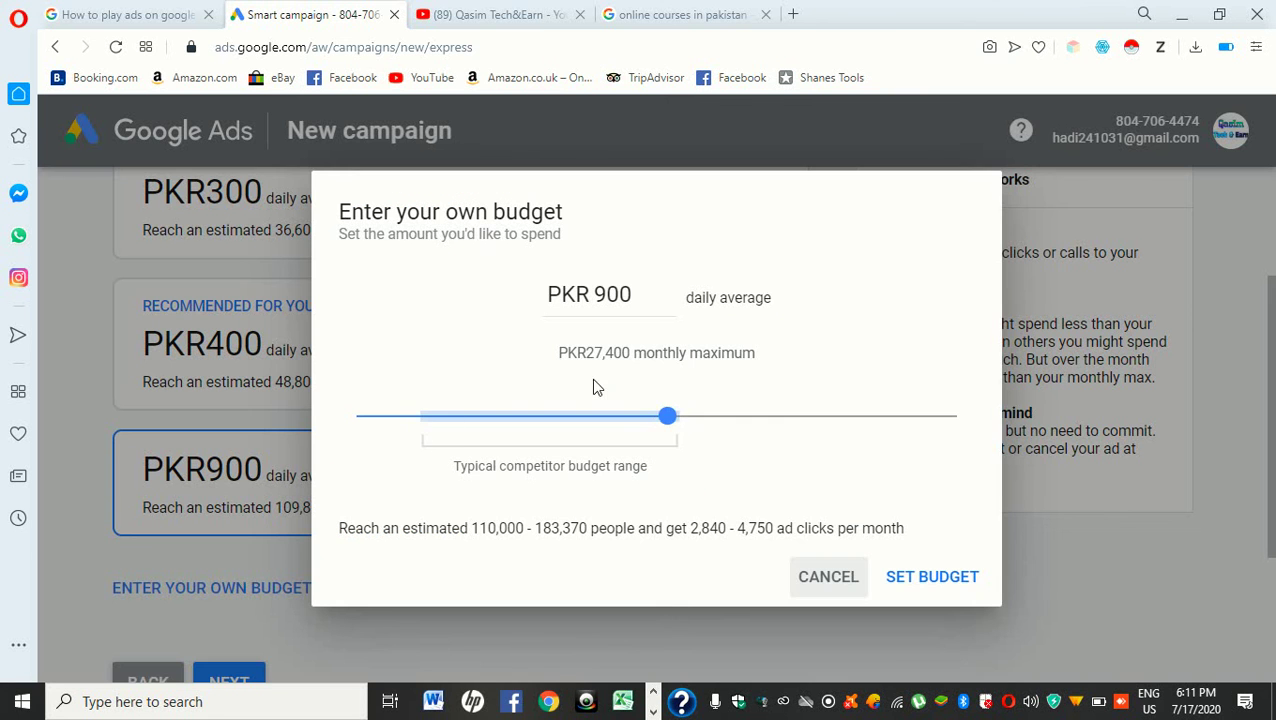
pyautogui.moveTo(665, 416); pyautogui.dragTo(478, 420)
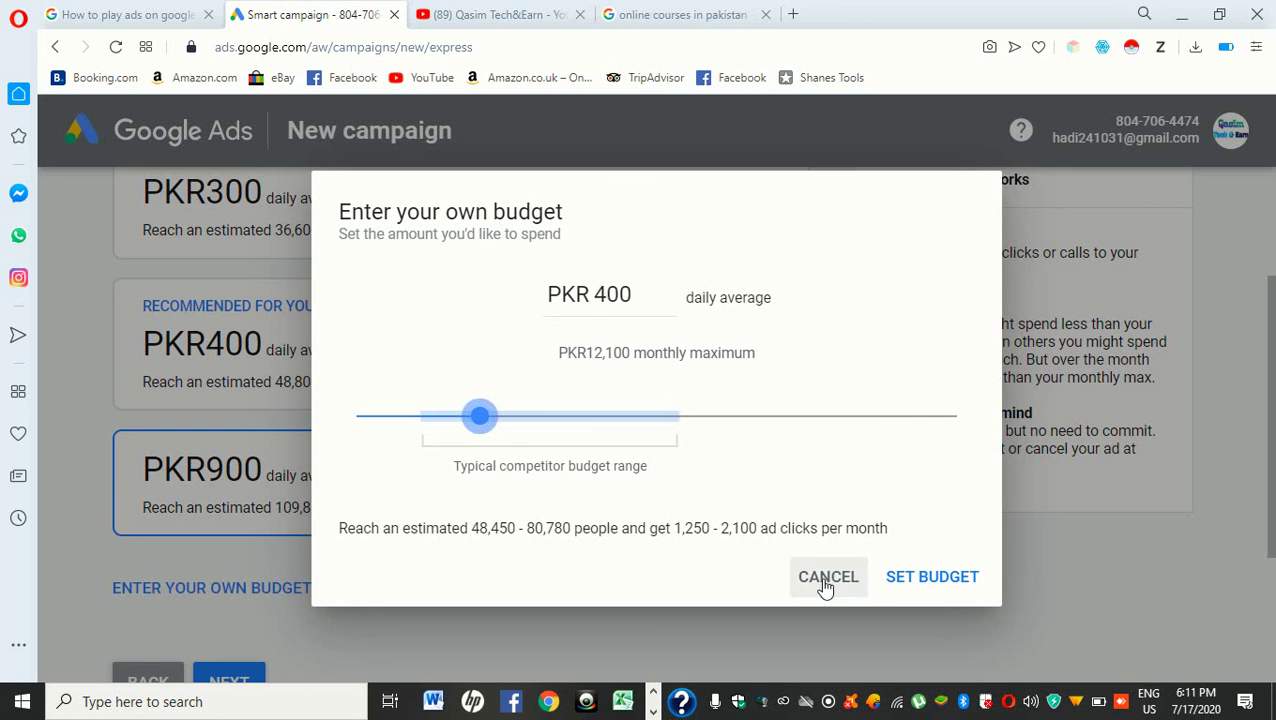
pyautogui.click(826, 582)
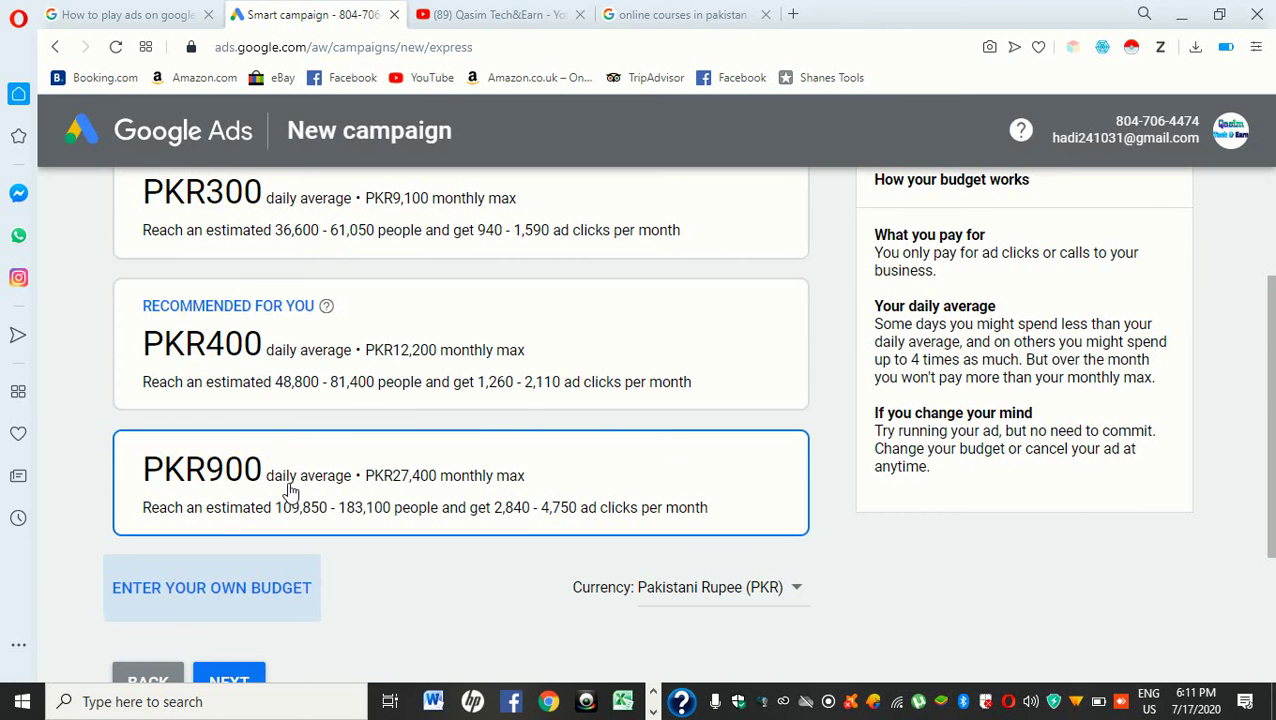
# - Continue with the PKR900 daily budget to the campaign settings review and check the campaign name
pyautogui.scroll(-2, 290, 490)
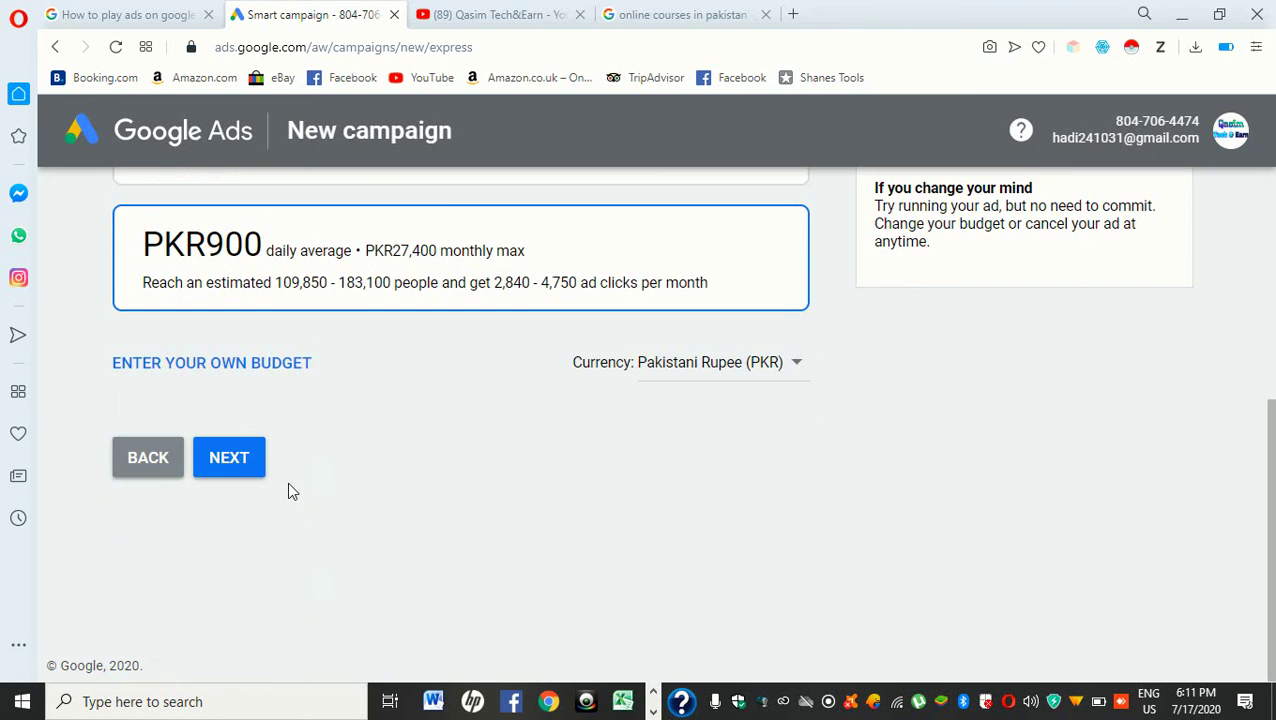
pyautogui.click(226, 460)
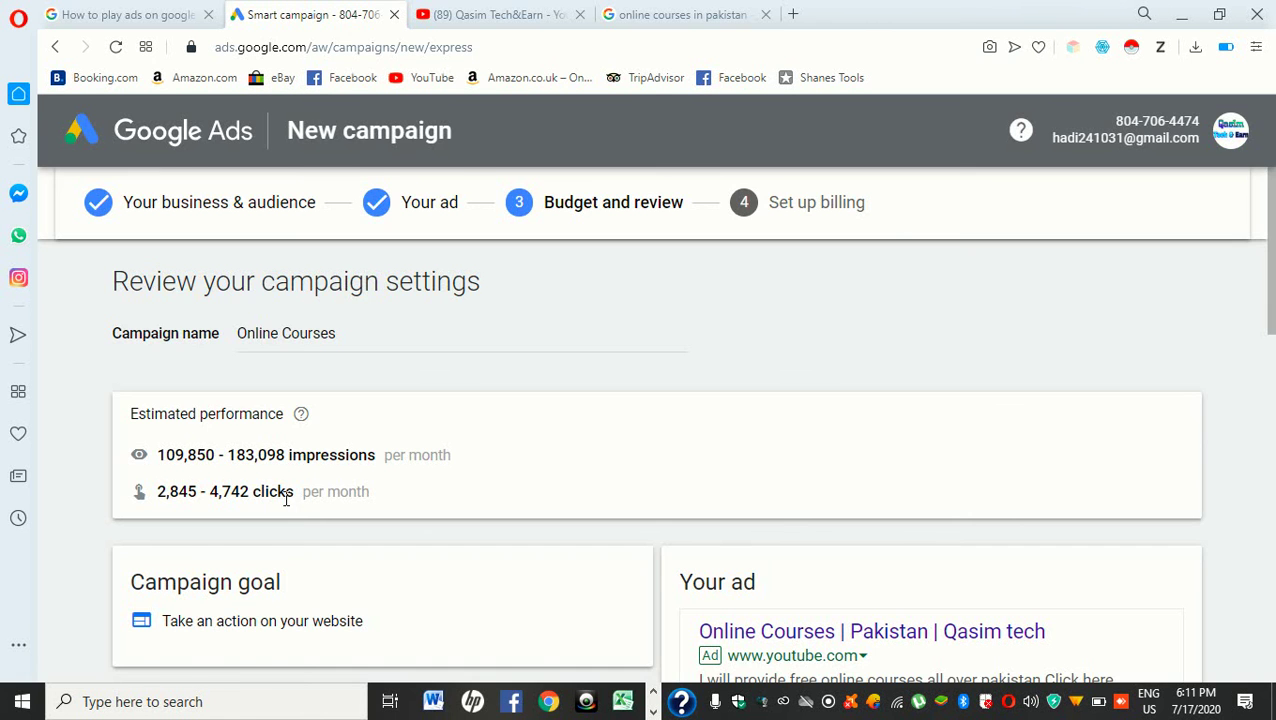
pyautogui.scroll(-1, 350, 465)
pyautogui.scroll(1, 351, 460)
pyautogui.tripleClick(236, 336)
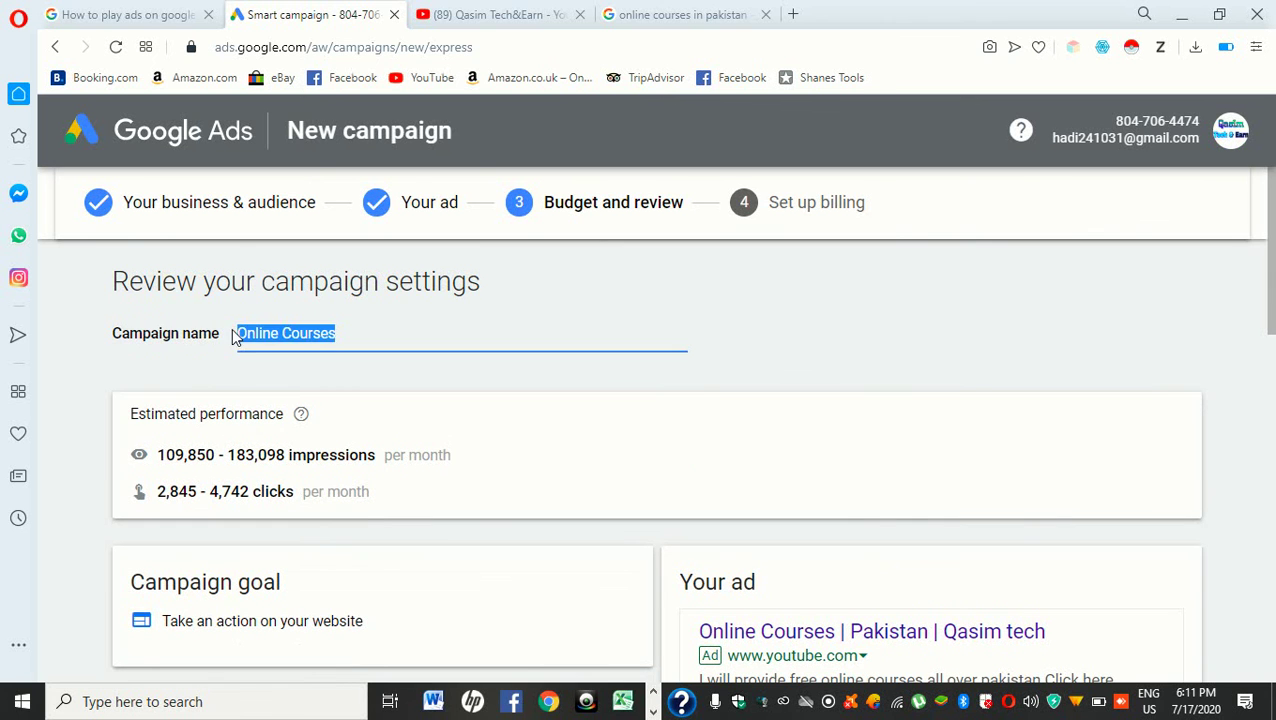
pyautogui.click(381, 335)
# - Examine the estimated monthly impressions and clicks in the campaign settings review
pyautogui.scroll(-1, 414, 358)
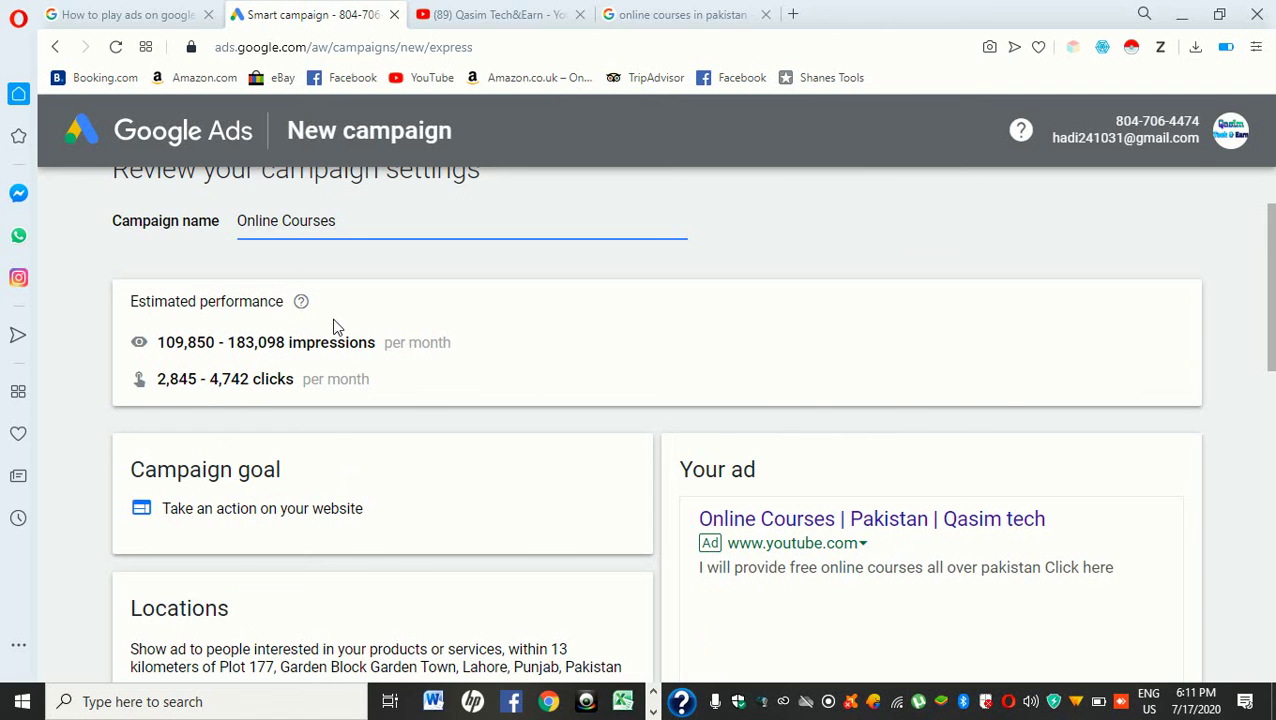
pyautogui.scroll(-1, 319, 347)
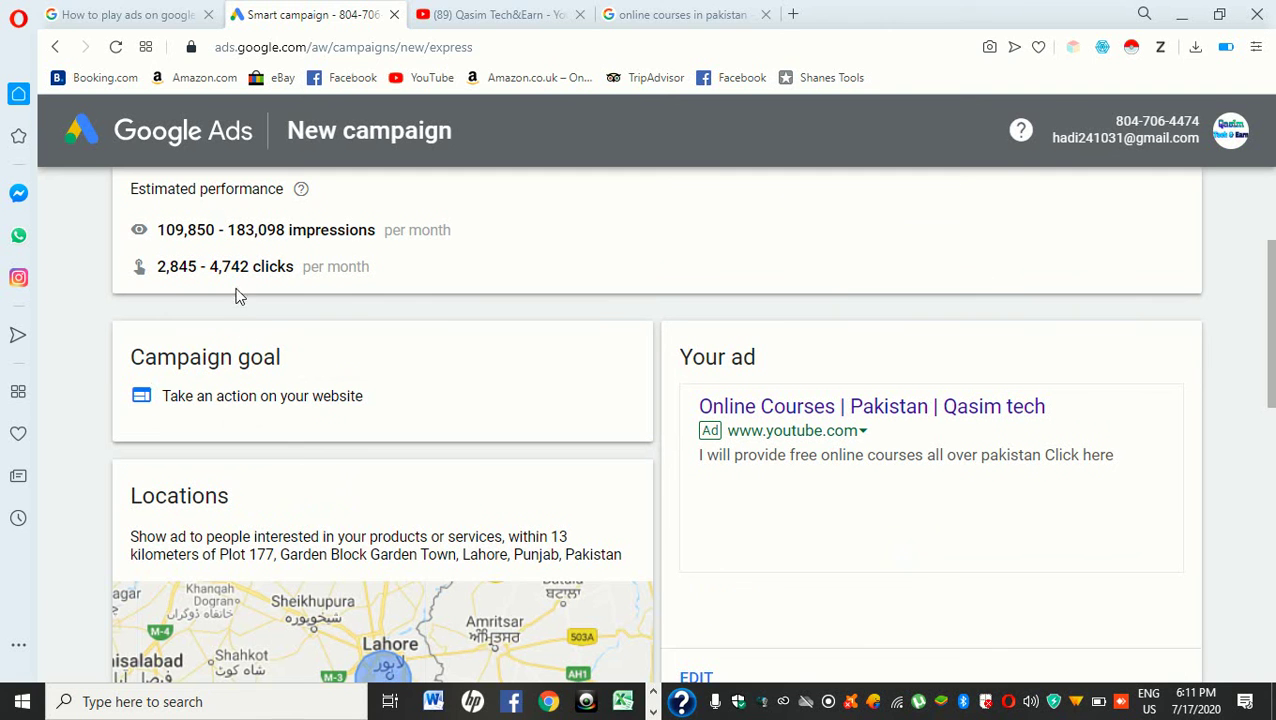
pyautogui.moveTo(378, 230); pyautogui.dragTo(245, 230)
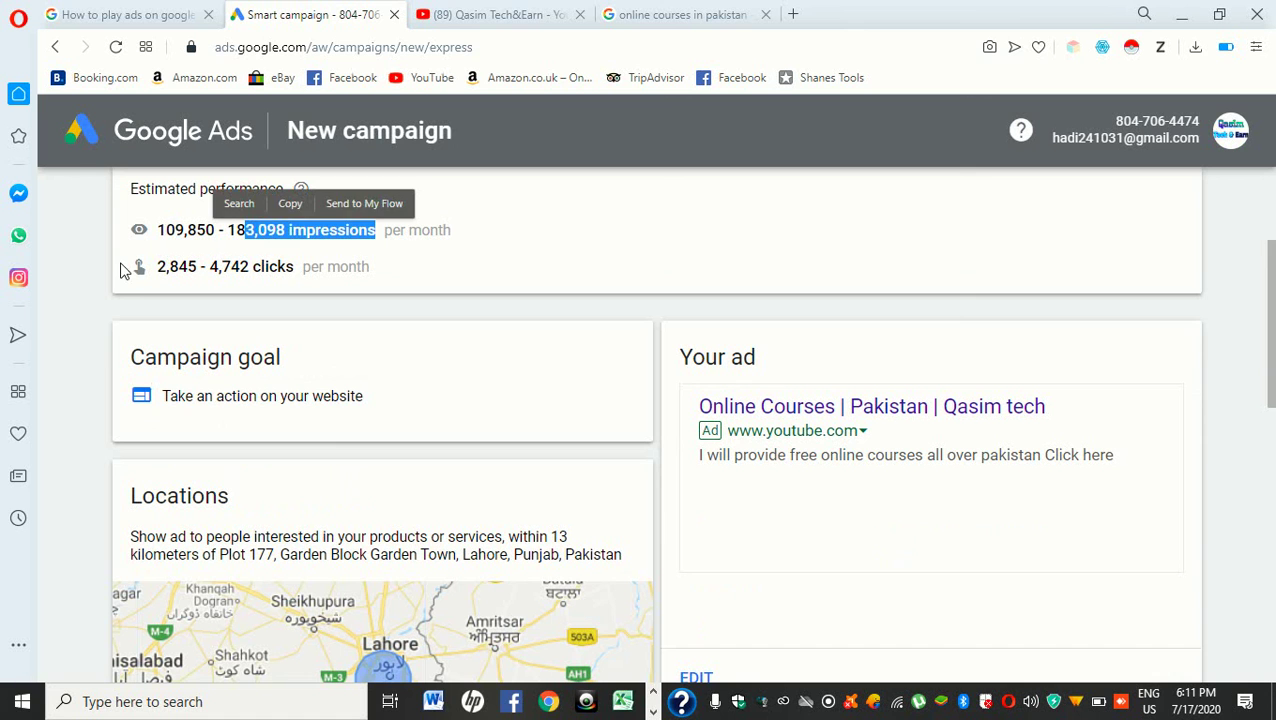
pyautogui.click(152, 264)
pyautogui.moveTo(294, 266); pyautogui.dragTo(167, 267)
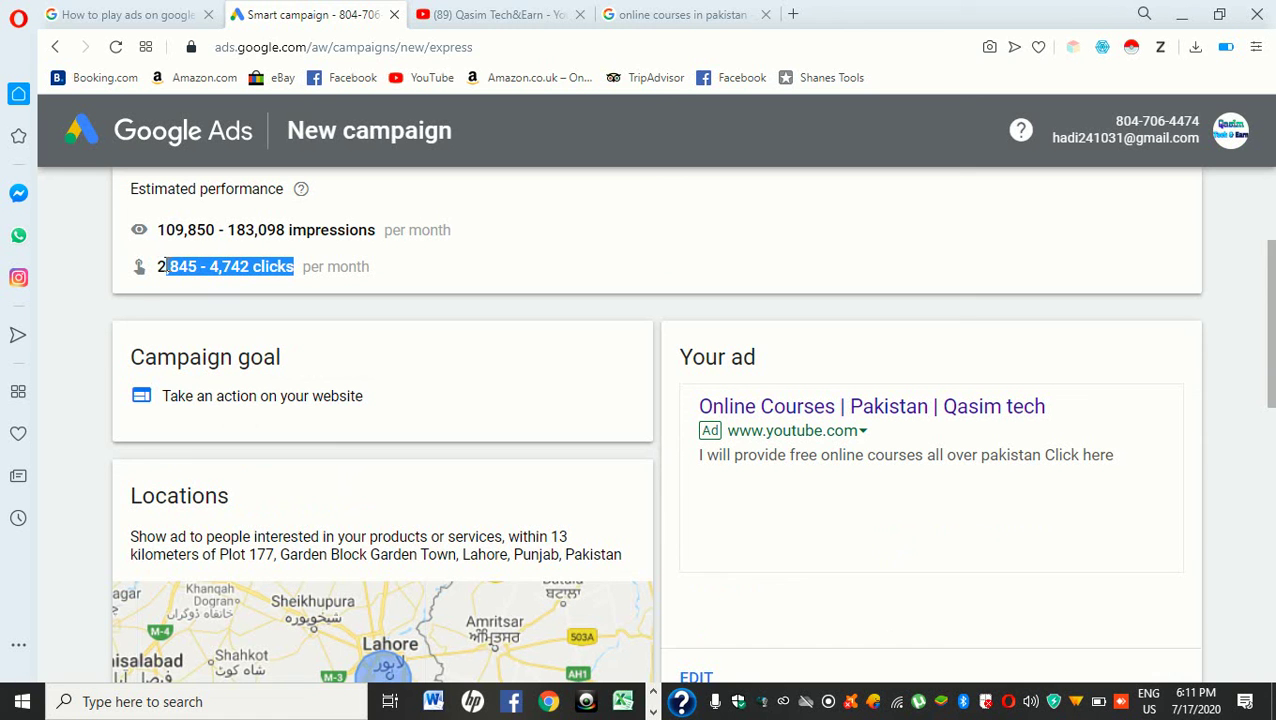
pyautogui.click(210, 294)
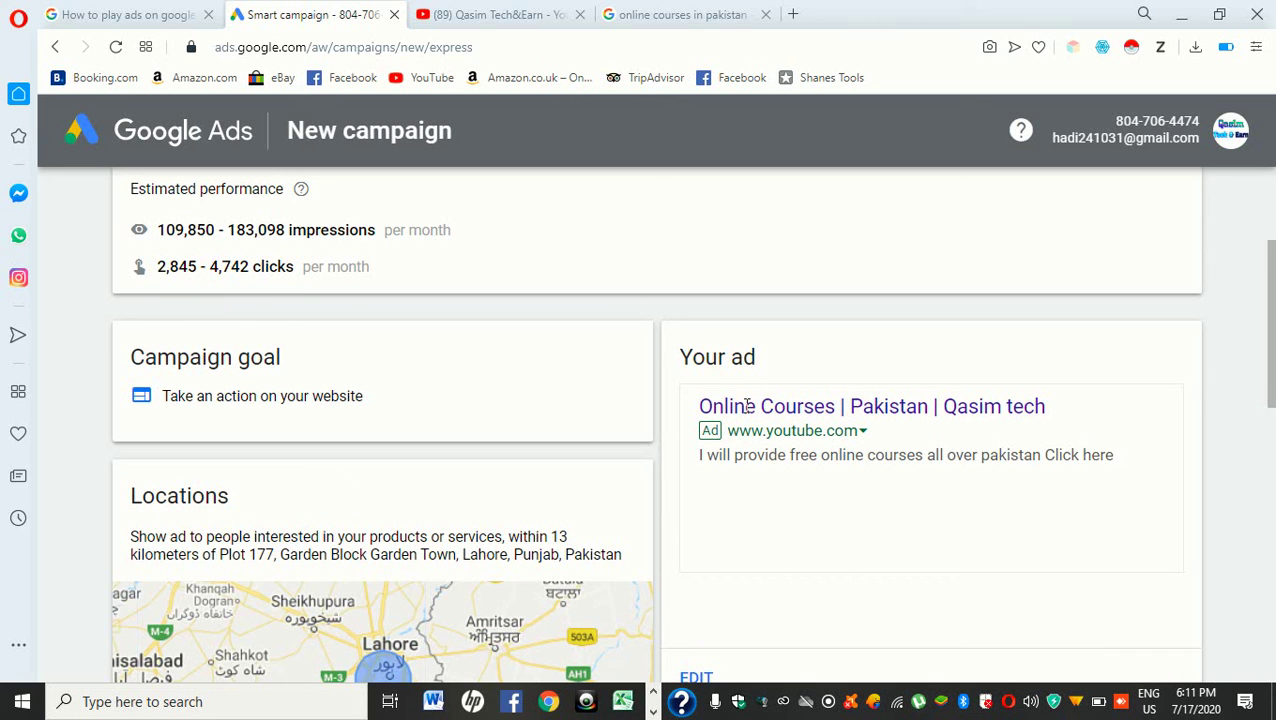
# - Review the ad text, location, keyword themes and budget of the campaign, and continue to the billing setup
pyautogui.moveTo(686, 334); pyautogui.dragTo(1130, 468)
pyautogui.click(985, 521)
pyautogui.scroll(-3, 208, 367)
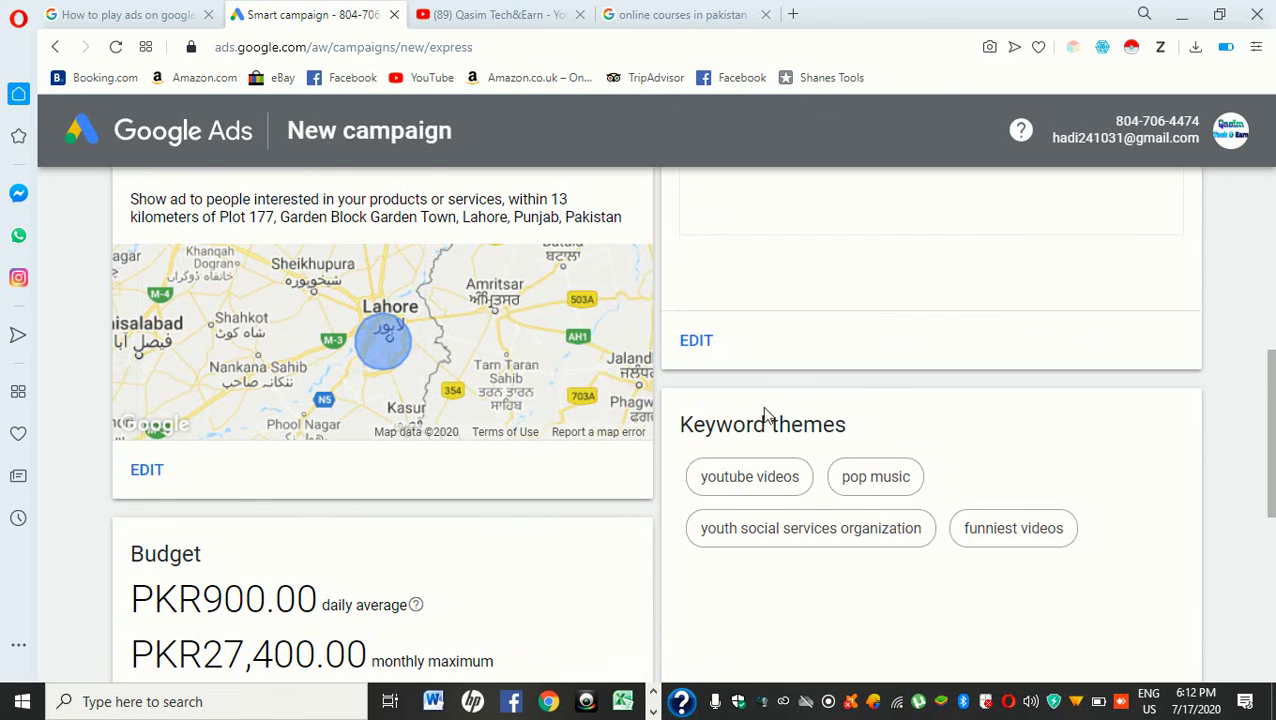
pyautogui.scroll(-1, 798, 413)
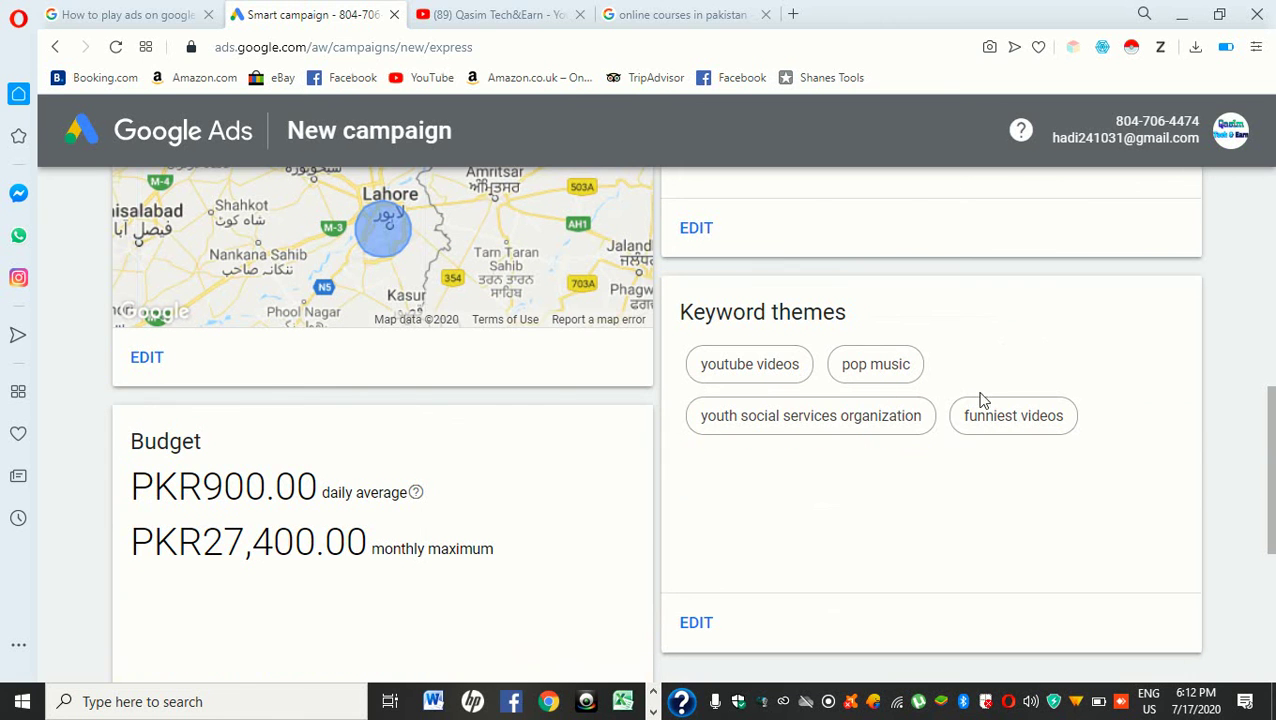
pyautogui.scroll(-2, 476, 533)
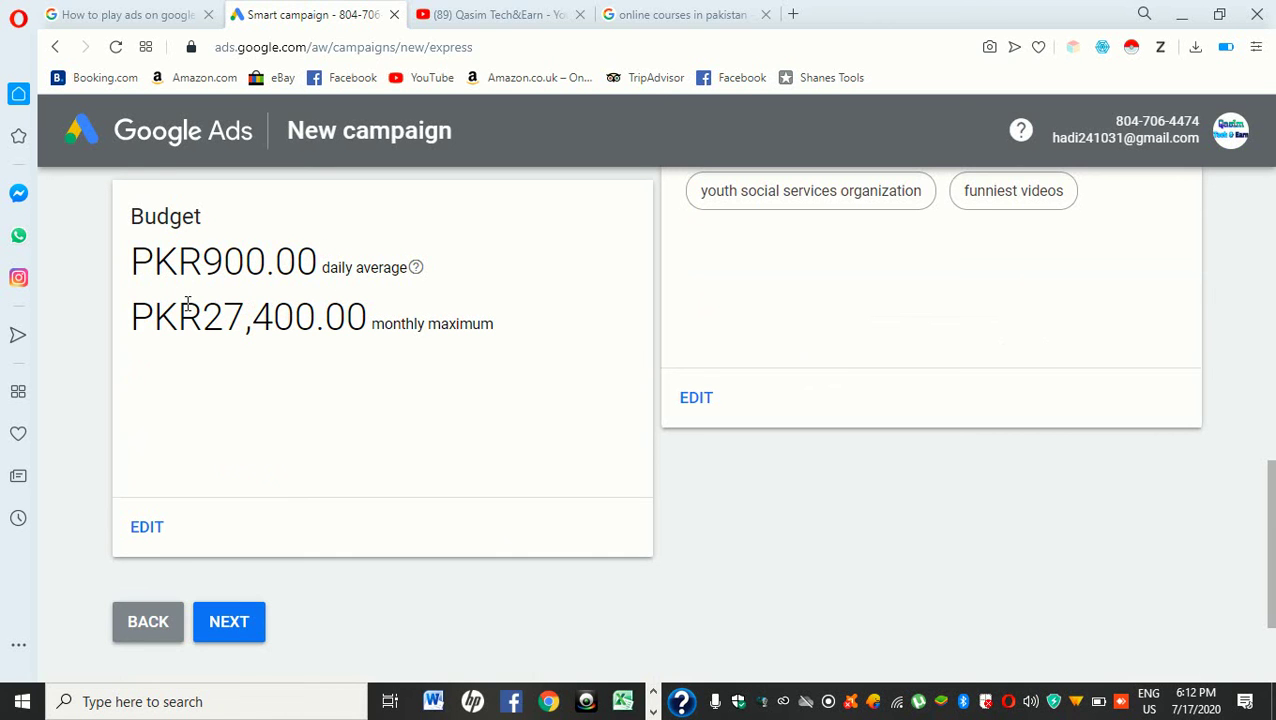
pyautogui.moveTo(199, 310); pyautogui.dragTo(427, 399)
pyautogui.click(399, 405)
pyautogui.click(241, 622)
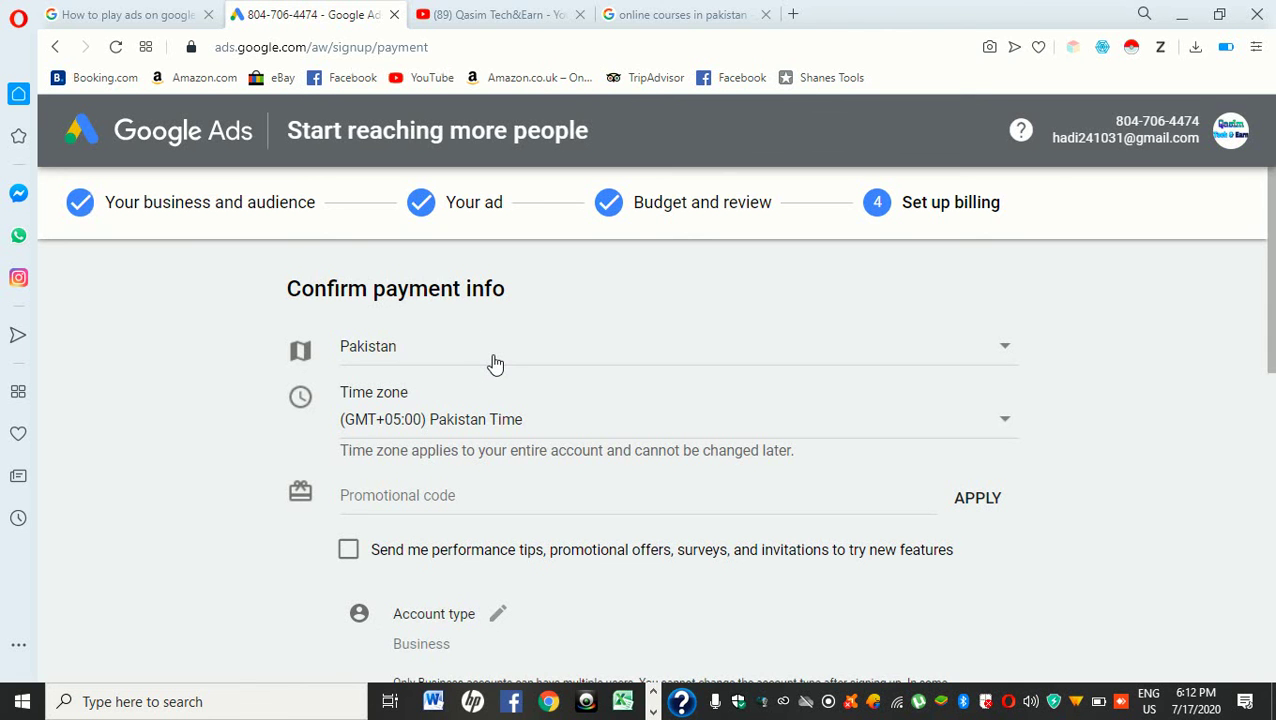
# - Expand the card details under the payment method and examine the card number, expiry and CVC fields
pyautogui.scroll(-5, 493, 364)
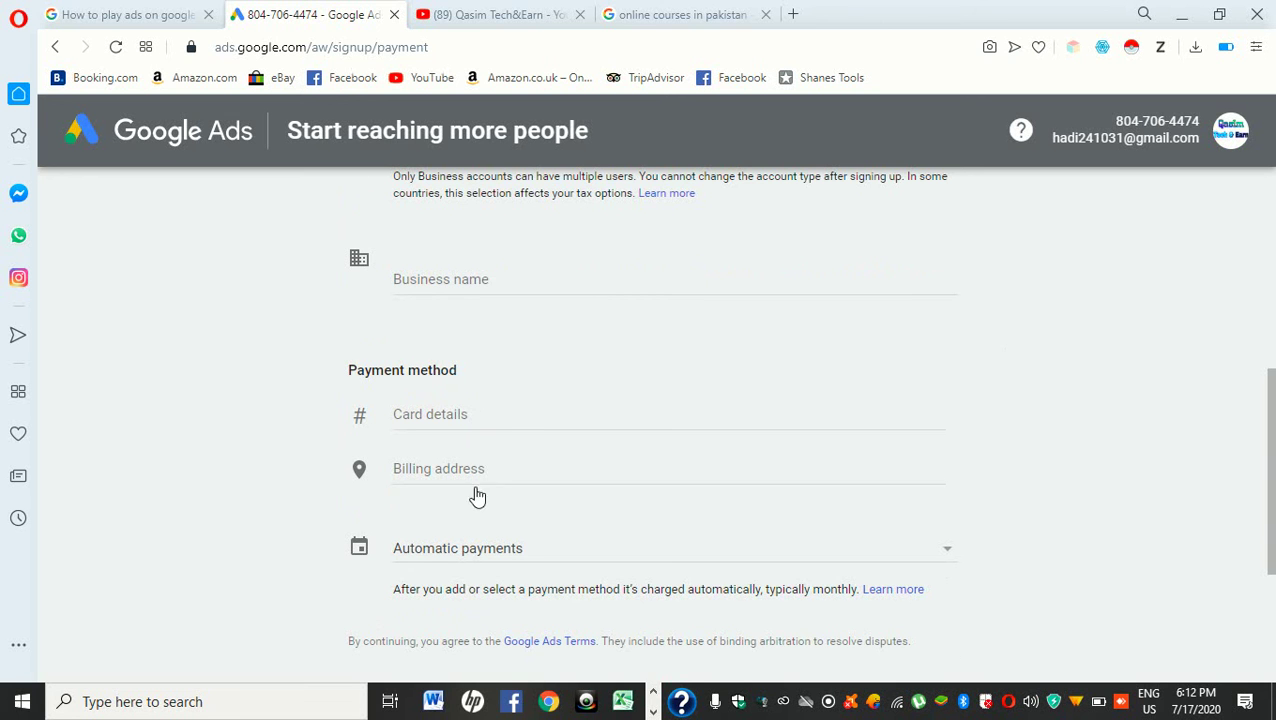
pyautogui.click(457, 423)
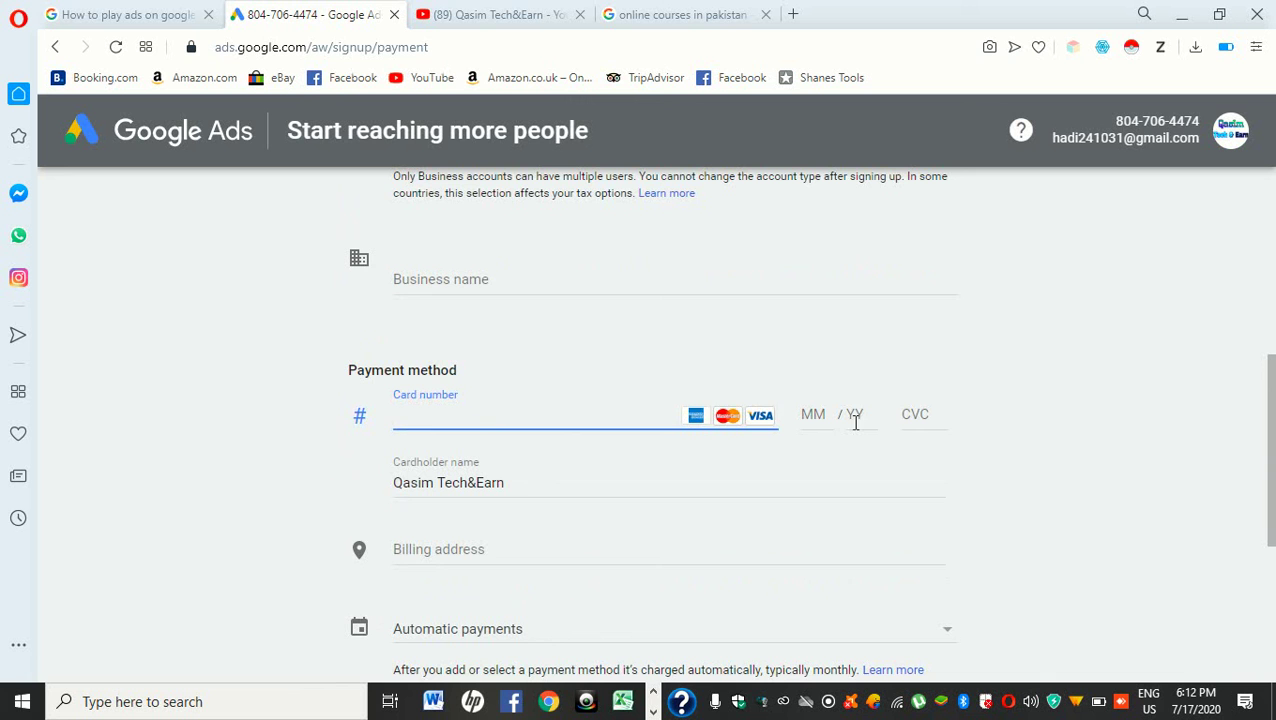
pyautogui.click(906, 418)
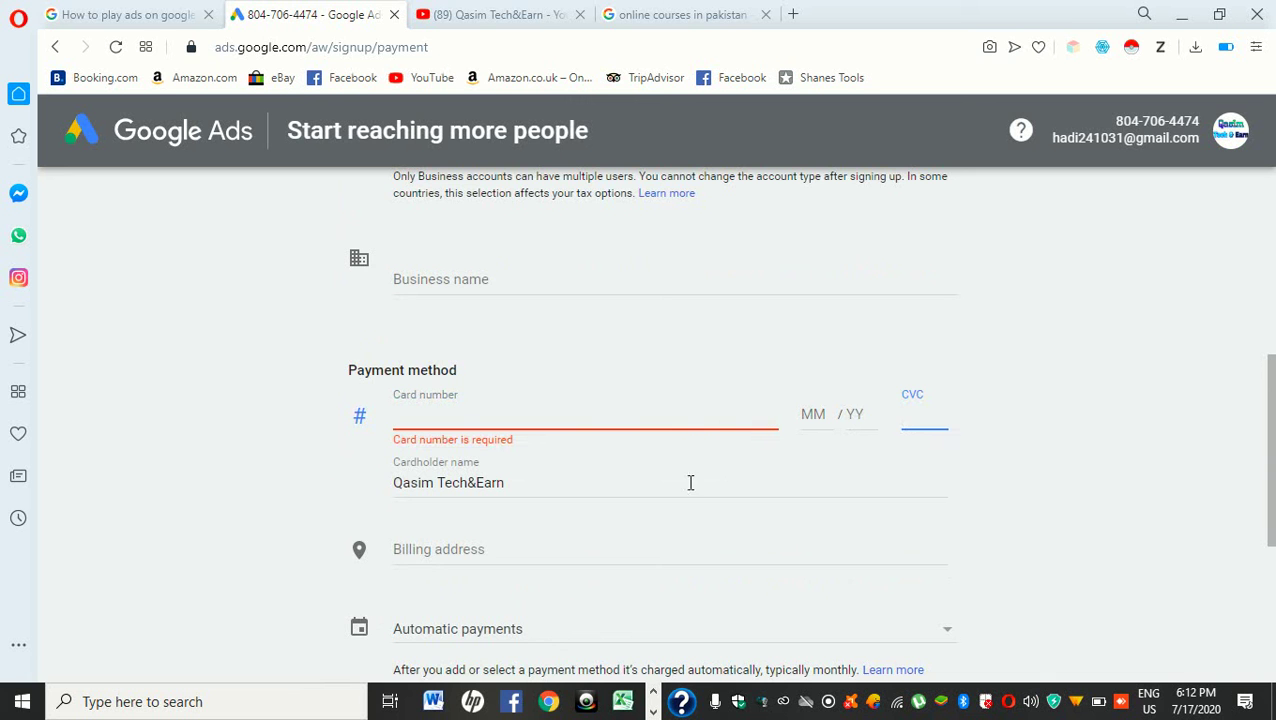
pyautogui.scroll(-1, 535, 562)
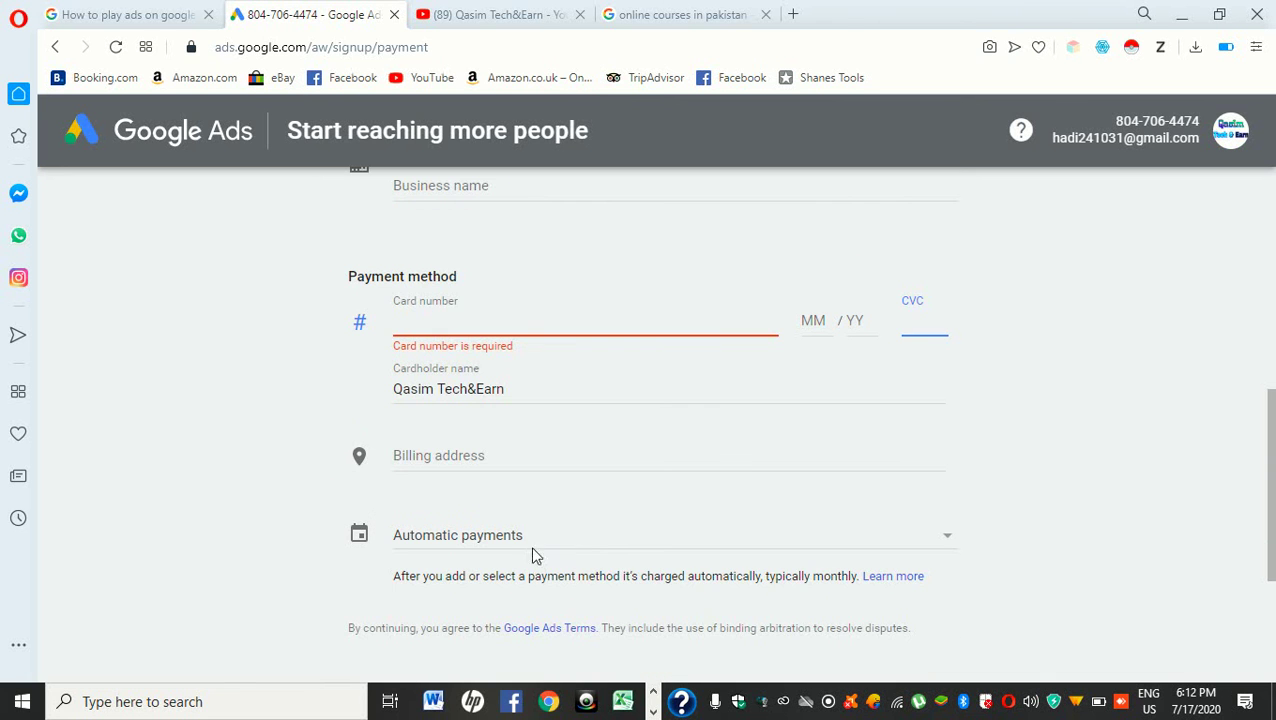
# - Choose Automatic payments as the payment setting and try to submit the payment info
pyautogui.click(535, 533)
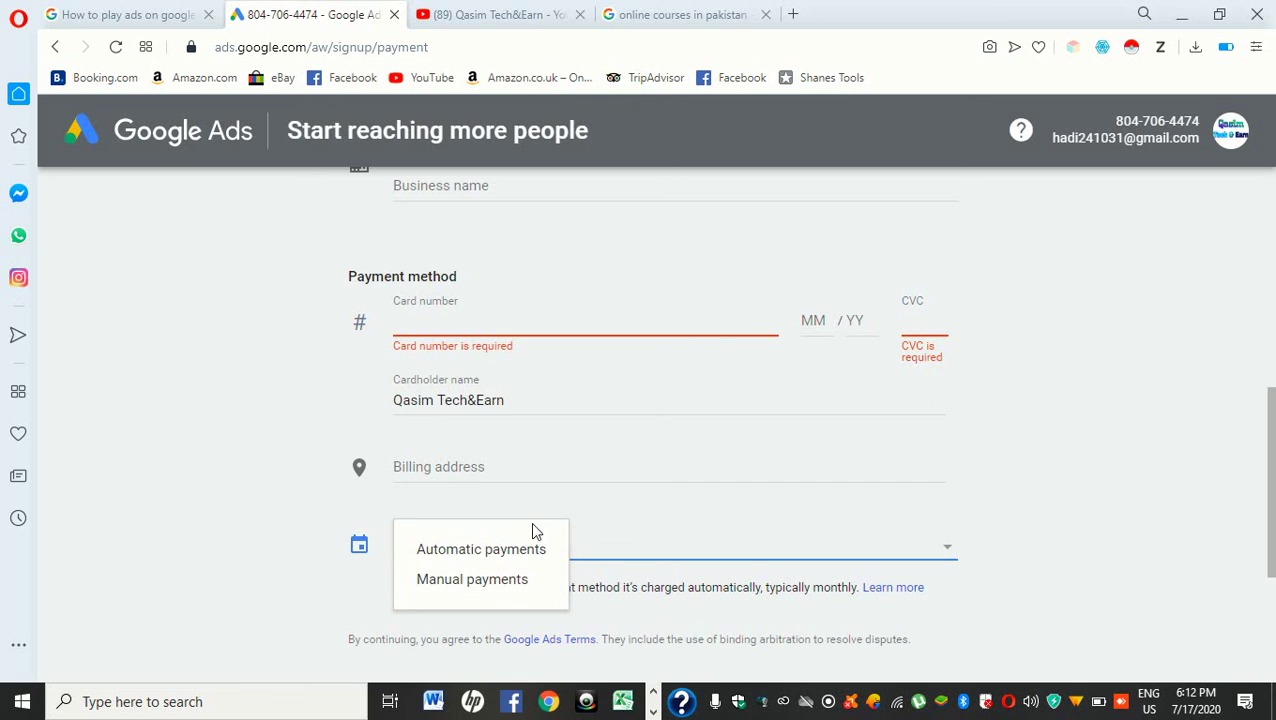
pyautogui.click(518, 552)
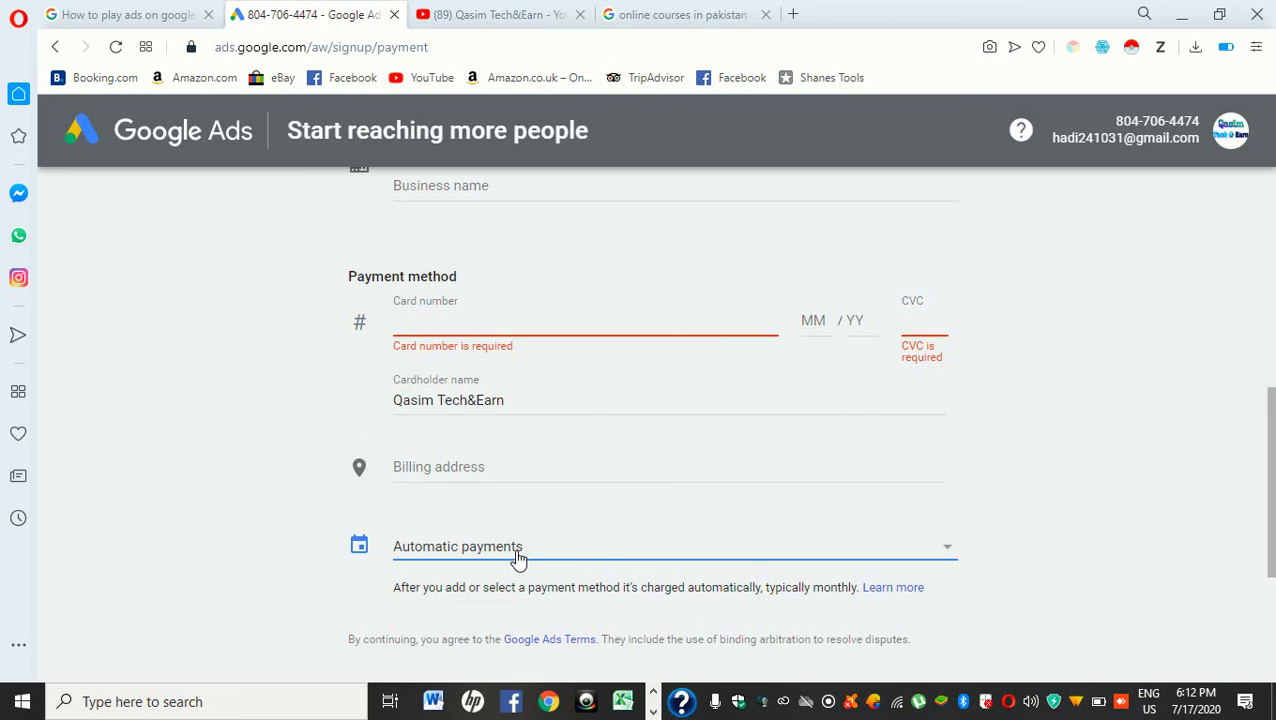
pyautogui.scroll(-1, 520, 558)
pyautogui.scroll(-2, 613, 510)
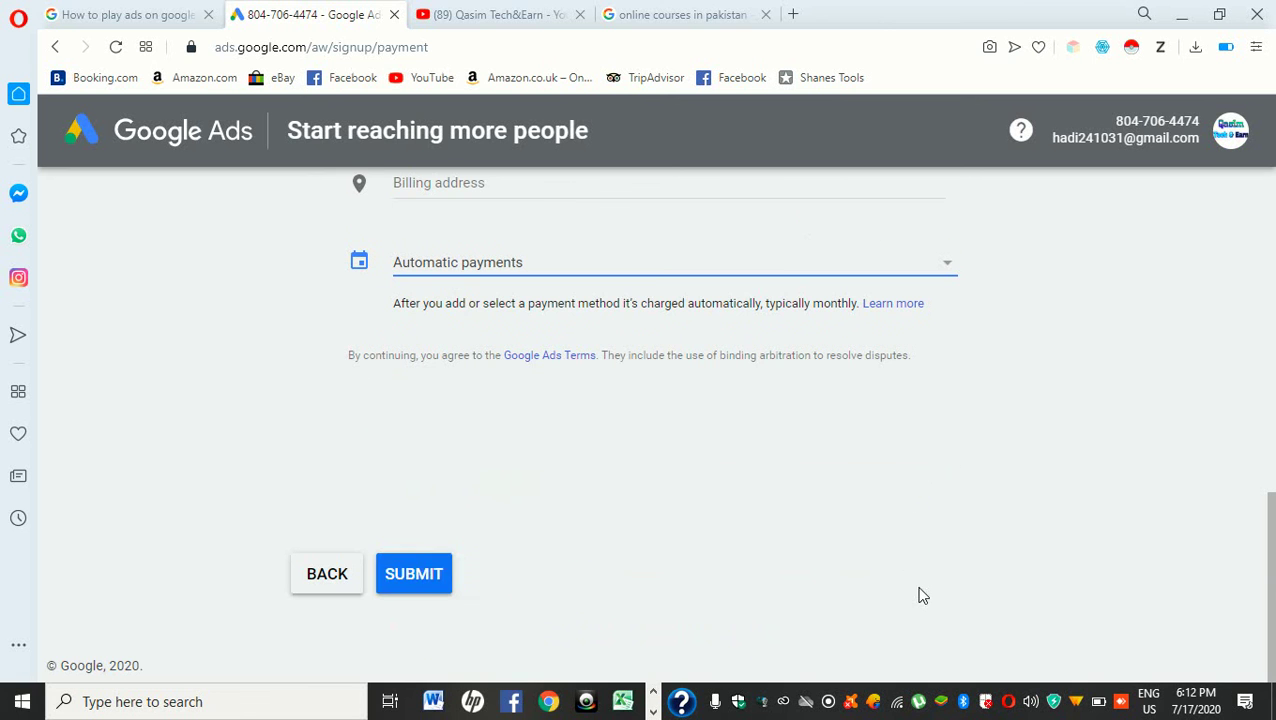
pyautogui.click(413, 574)
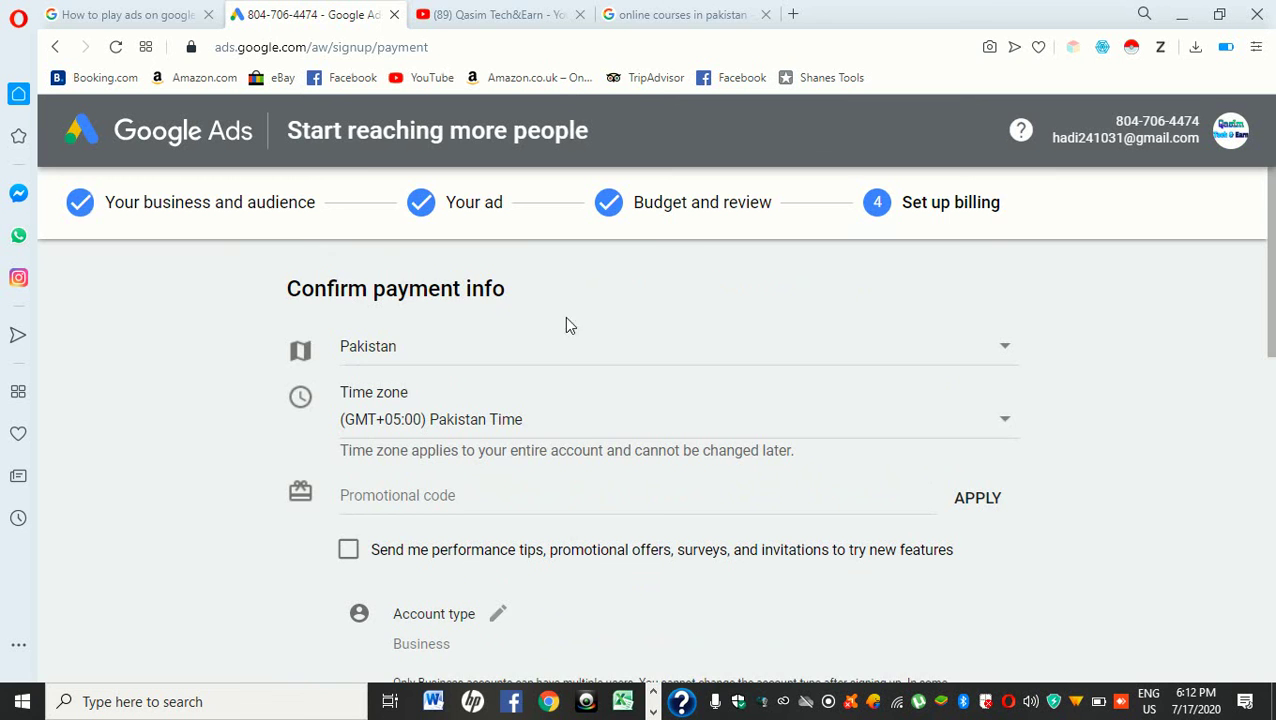
# - Examine the payment info form from the country and time zone down to the billing address and payment setting
pyautogui.scroll(-2, 443, 427)
pyautogui.scroll(2, 441, 424)
pyautogui.scroll(-9, 443, 494)
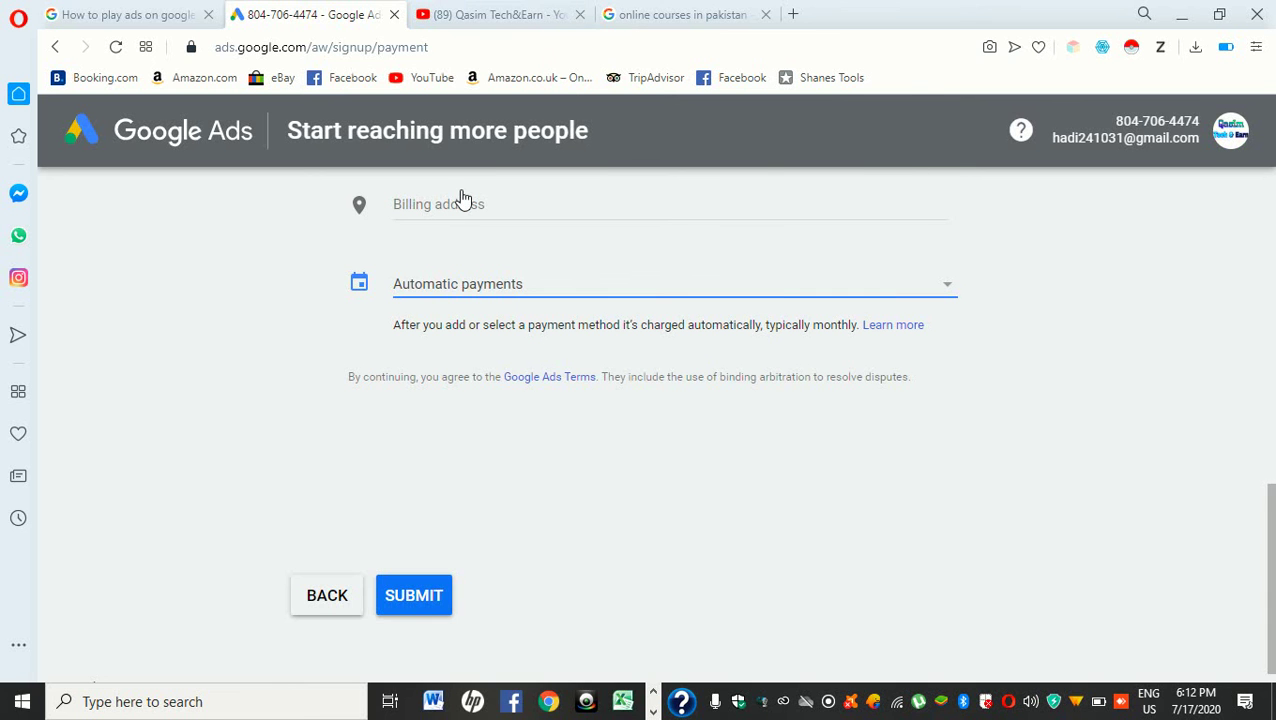
pyautogui.scroll(10, 498, 186)
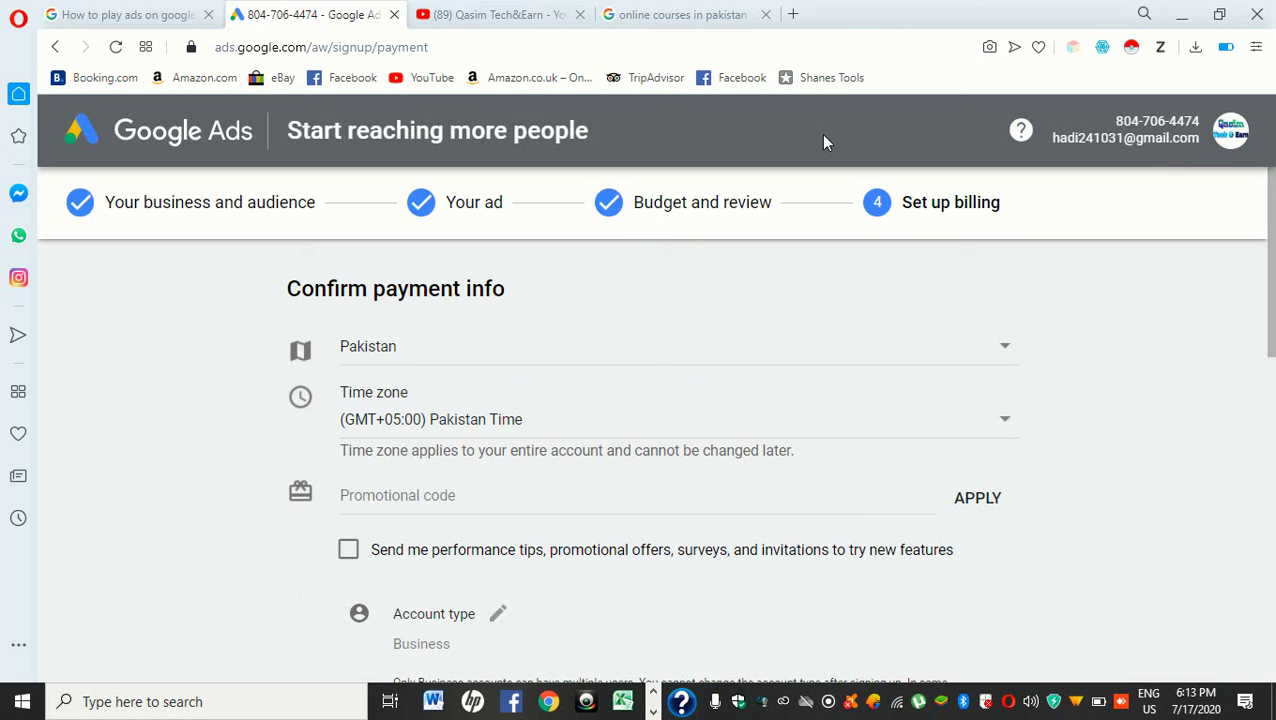
# - Switch to the YouTube channel page and search YouTube with the earlier query "how to play ads on yopurube"
pyautogui.click(521, 14)
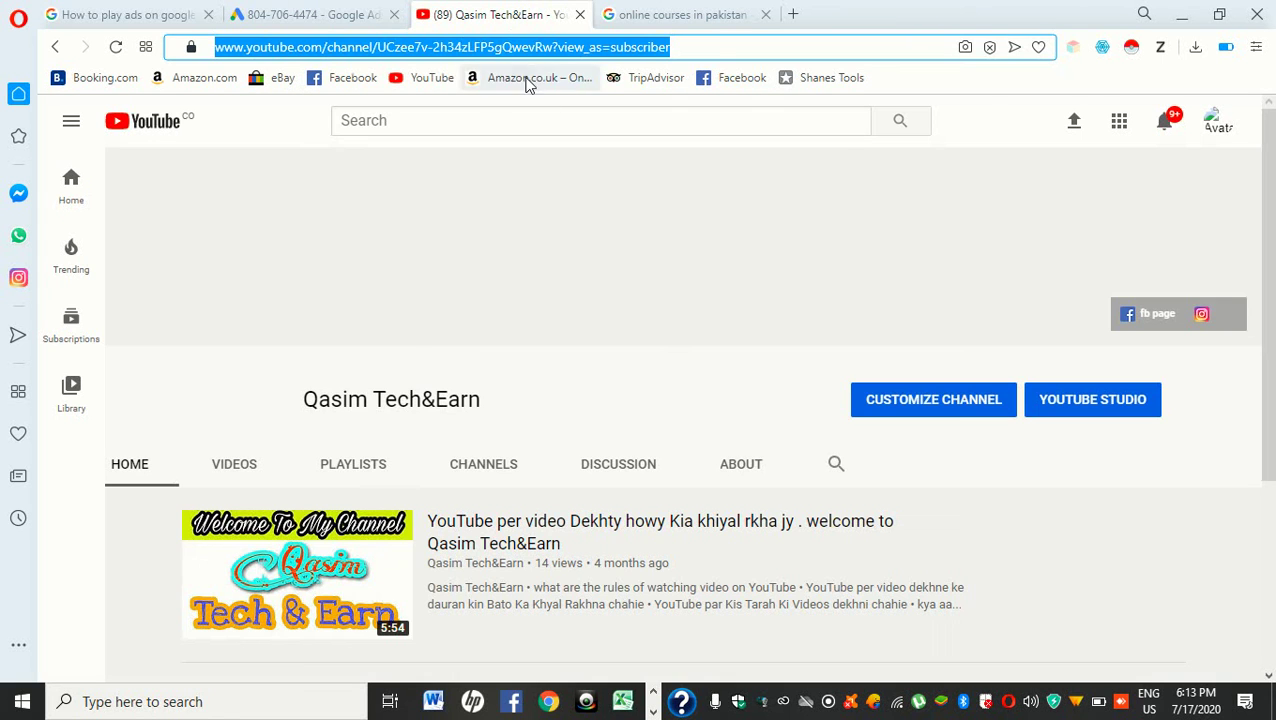
pyautogui.click(628, 118)
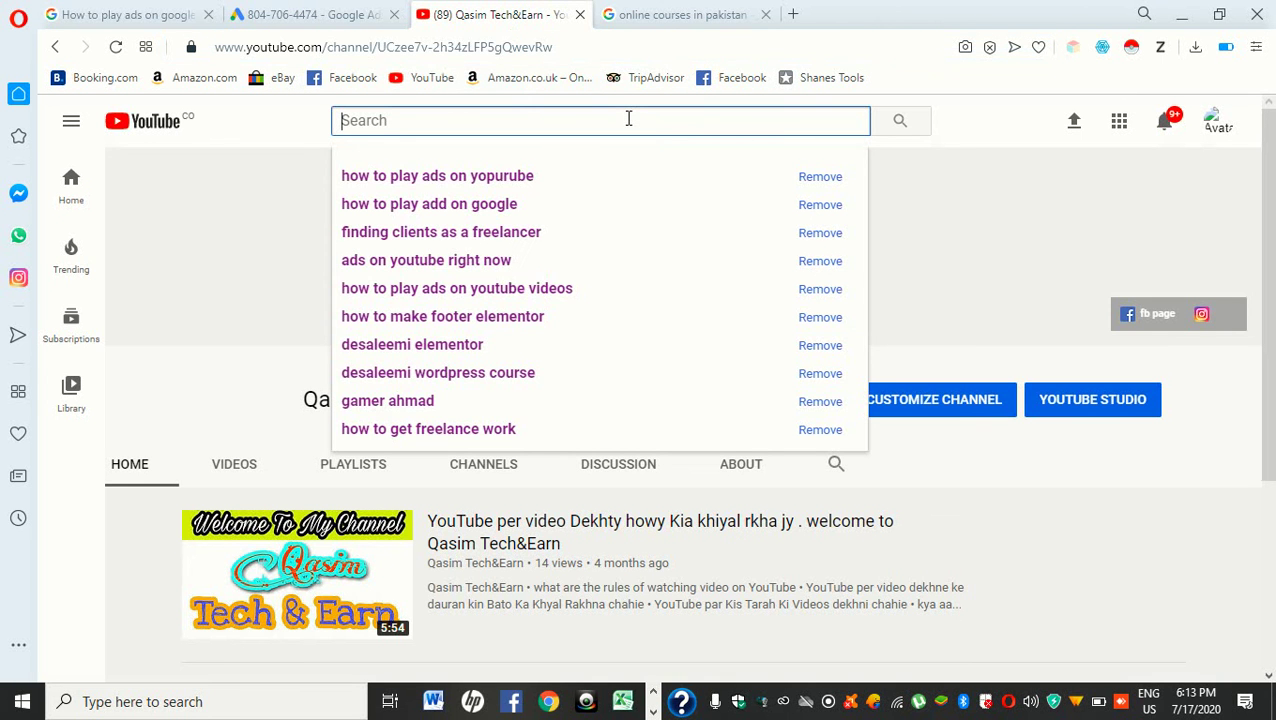
pyautogui.write('Ho')
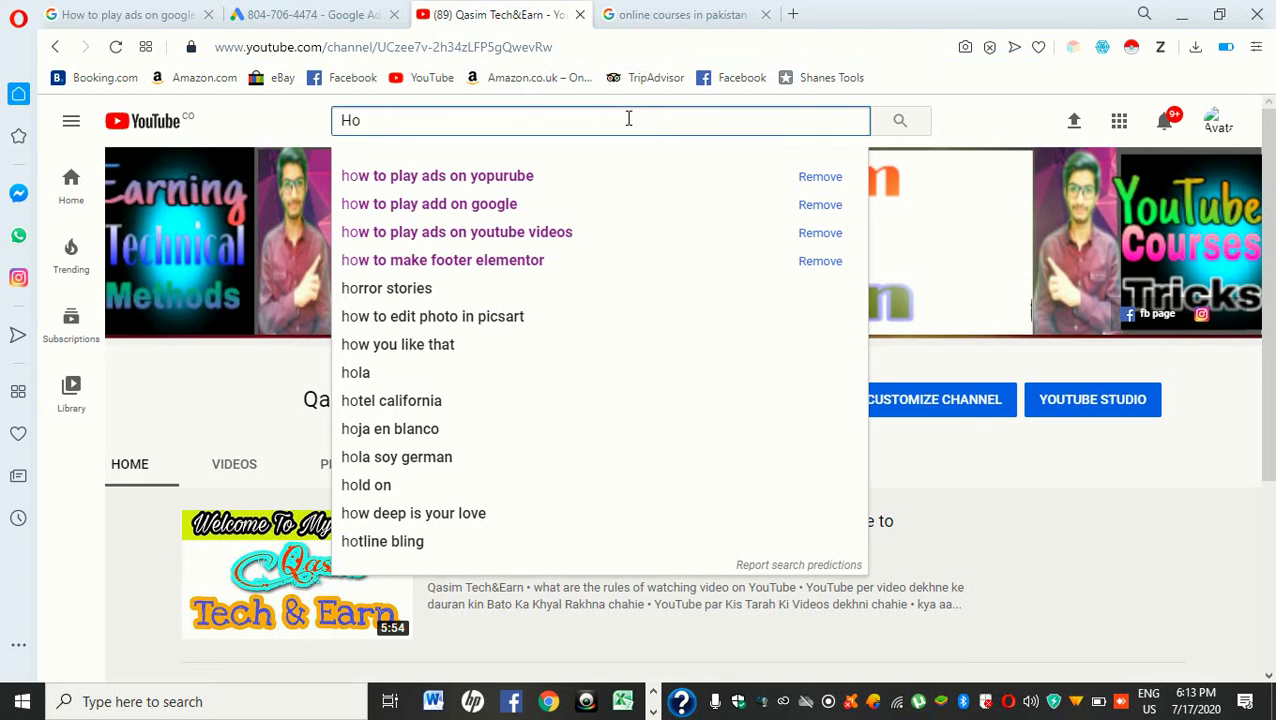
pyautogui.write('w to')
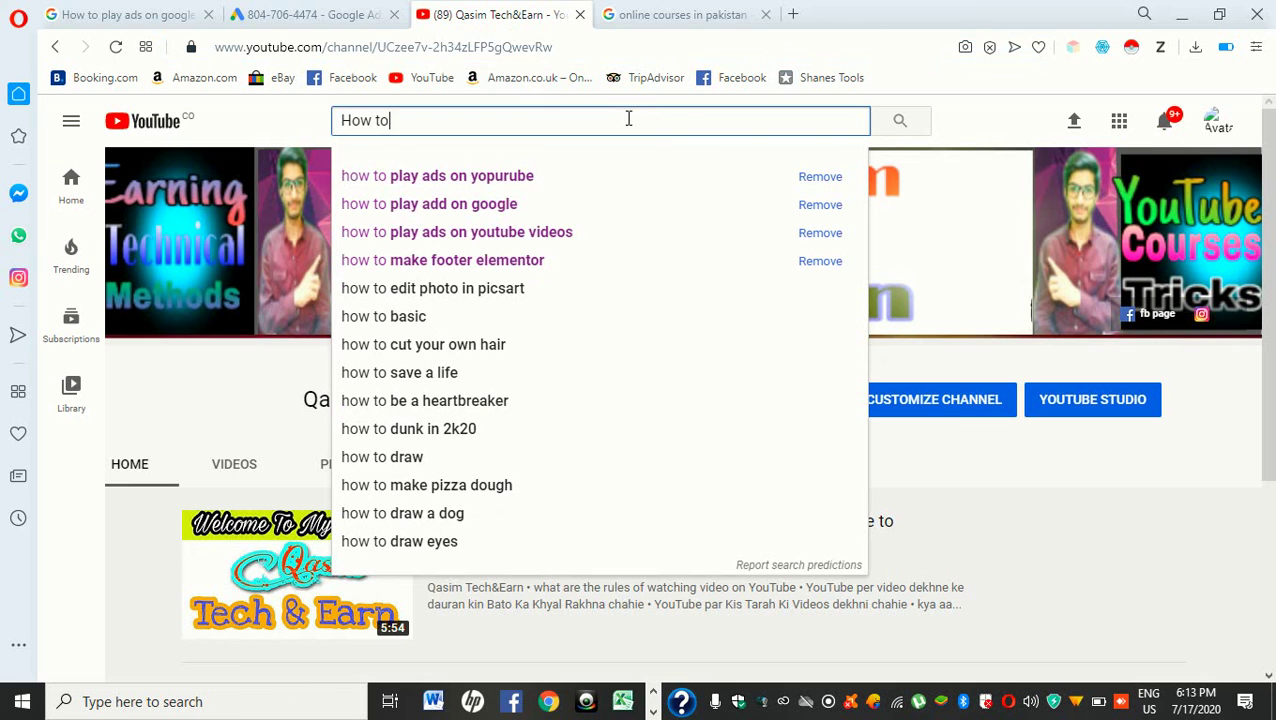
pyautogui.click(627, 176)
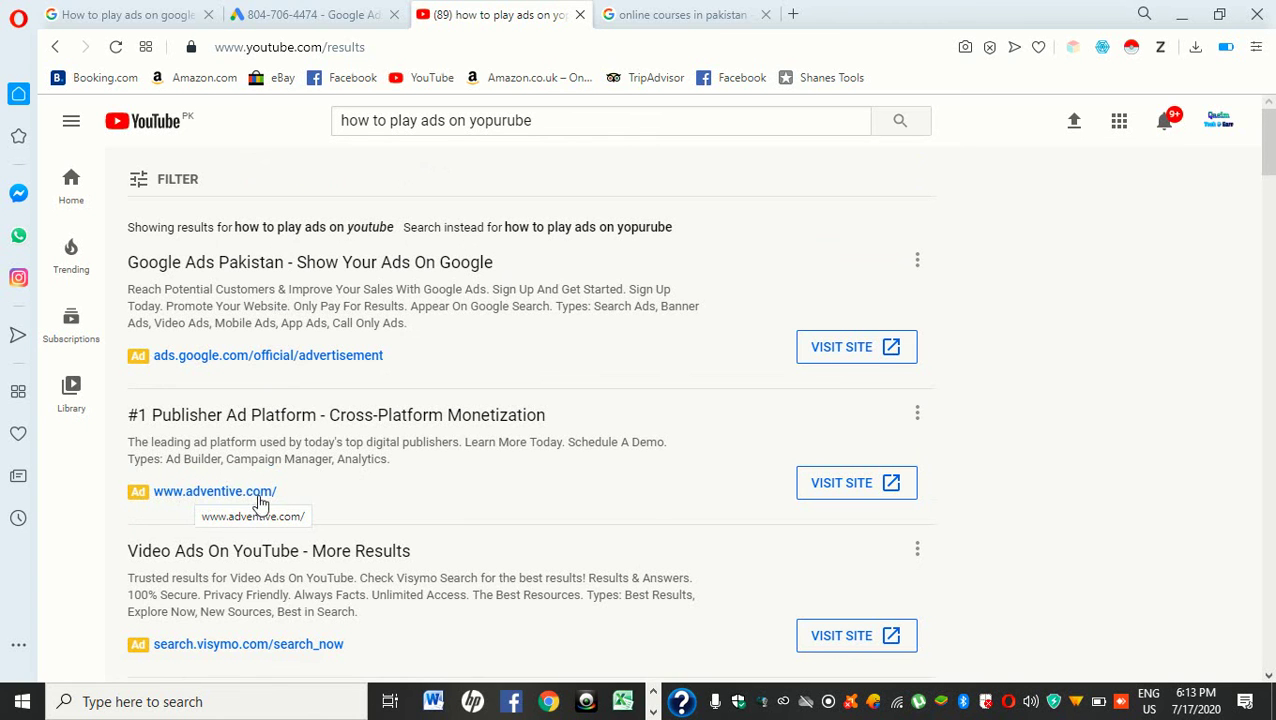
# - Examine the search results for tutorials on promoting YouTube videos with Google Ads
pyautogui.scroll(-1, 200, 585)
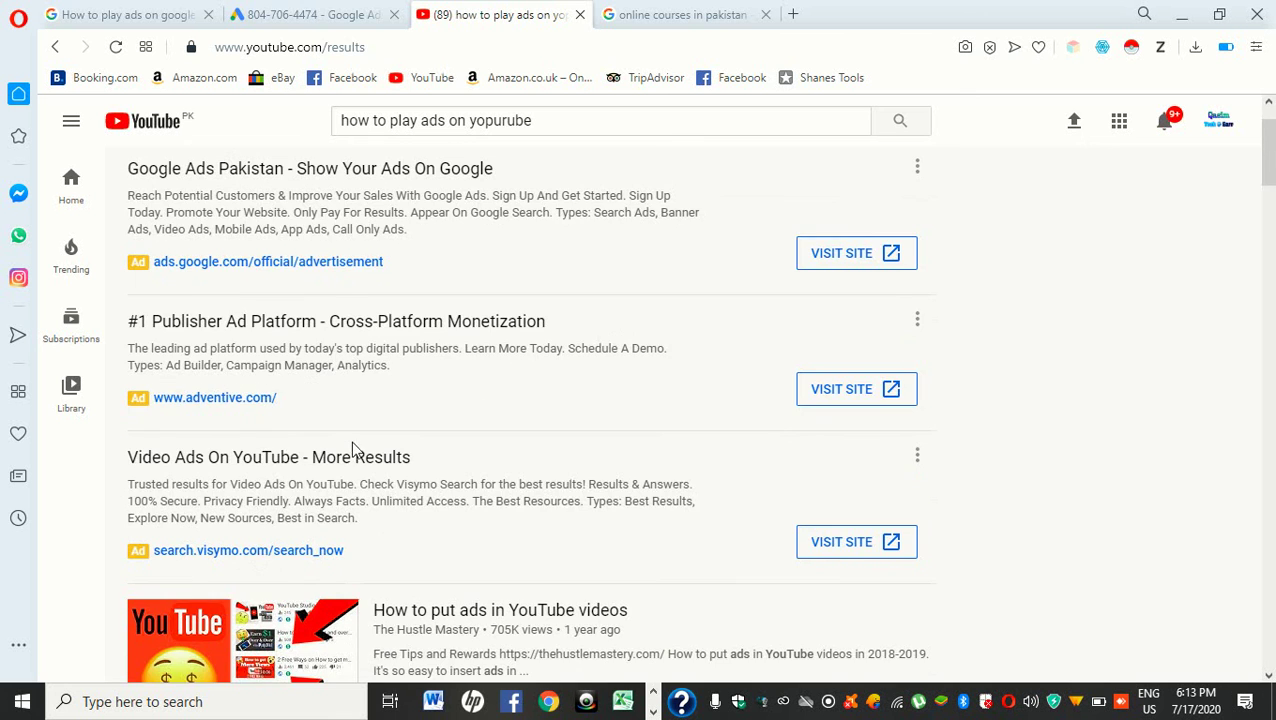
pyautogui.scroll(1, 355, 448)
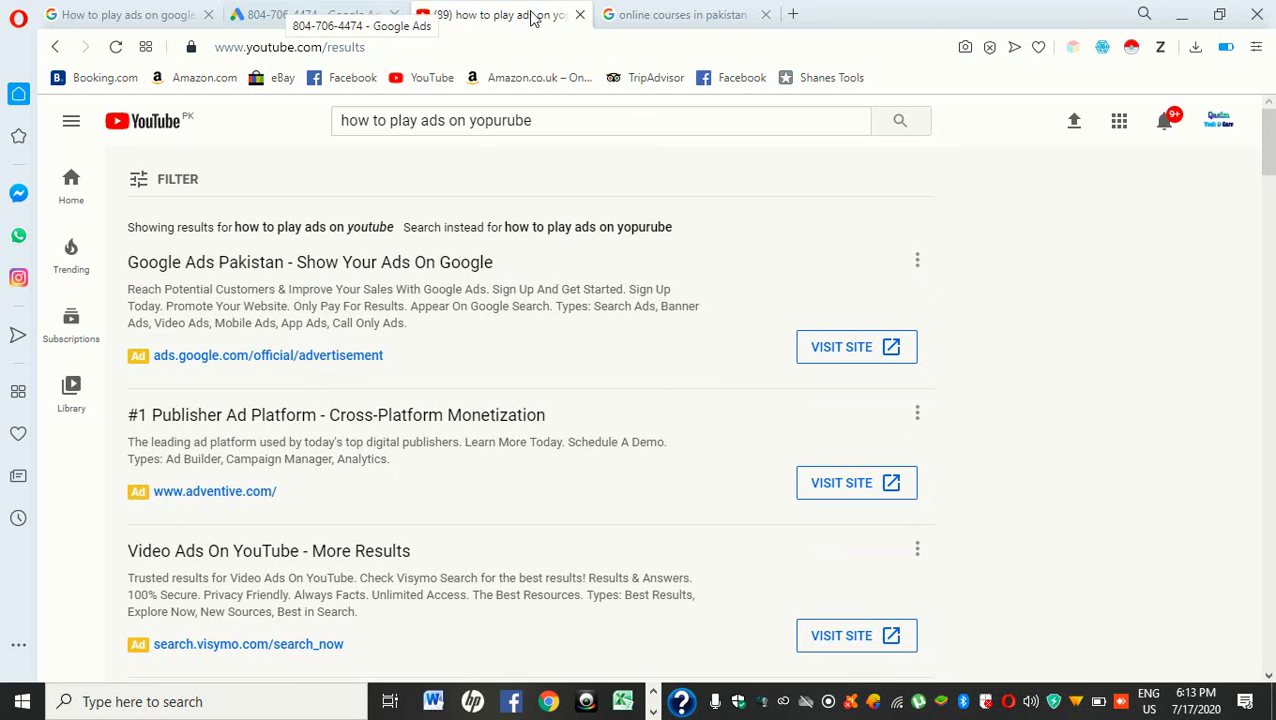
pyautogui.click(644, 14)
pyautogui.click(455, 22)
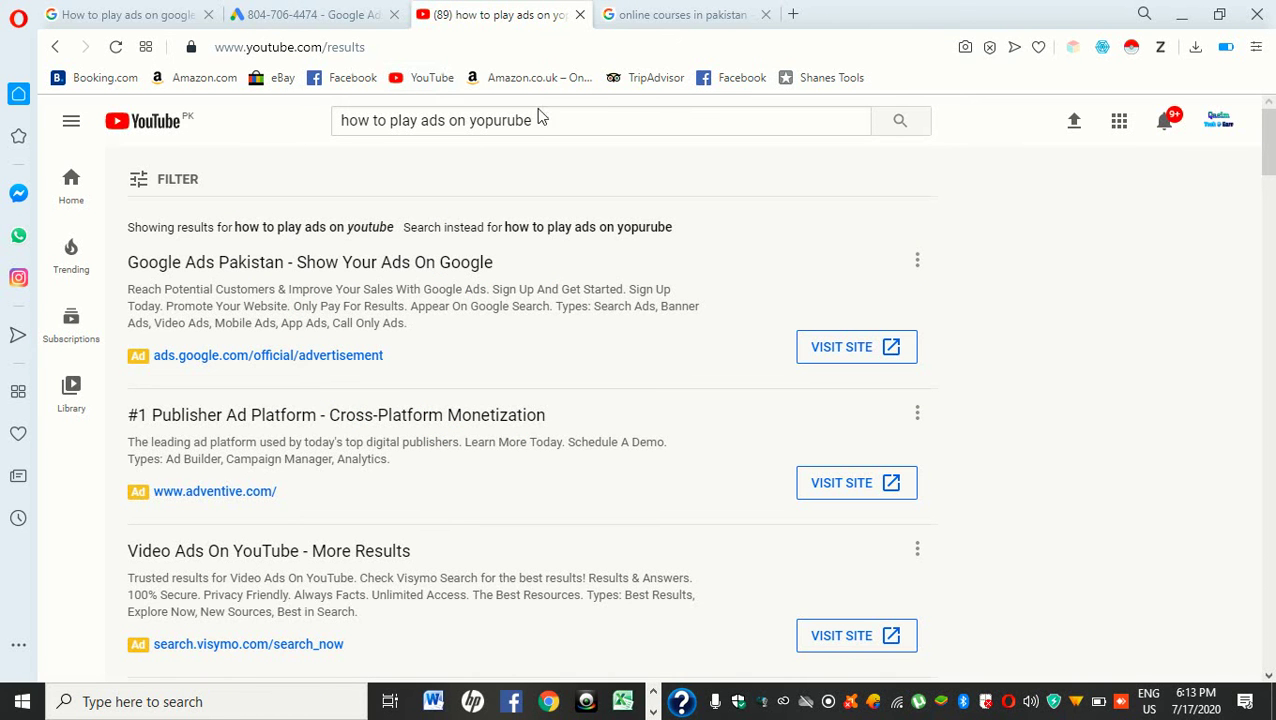
pyautogui.scroll(-5, 478, 262)
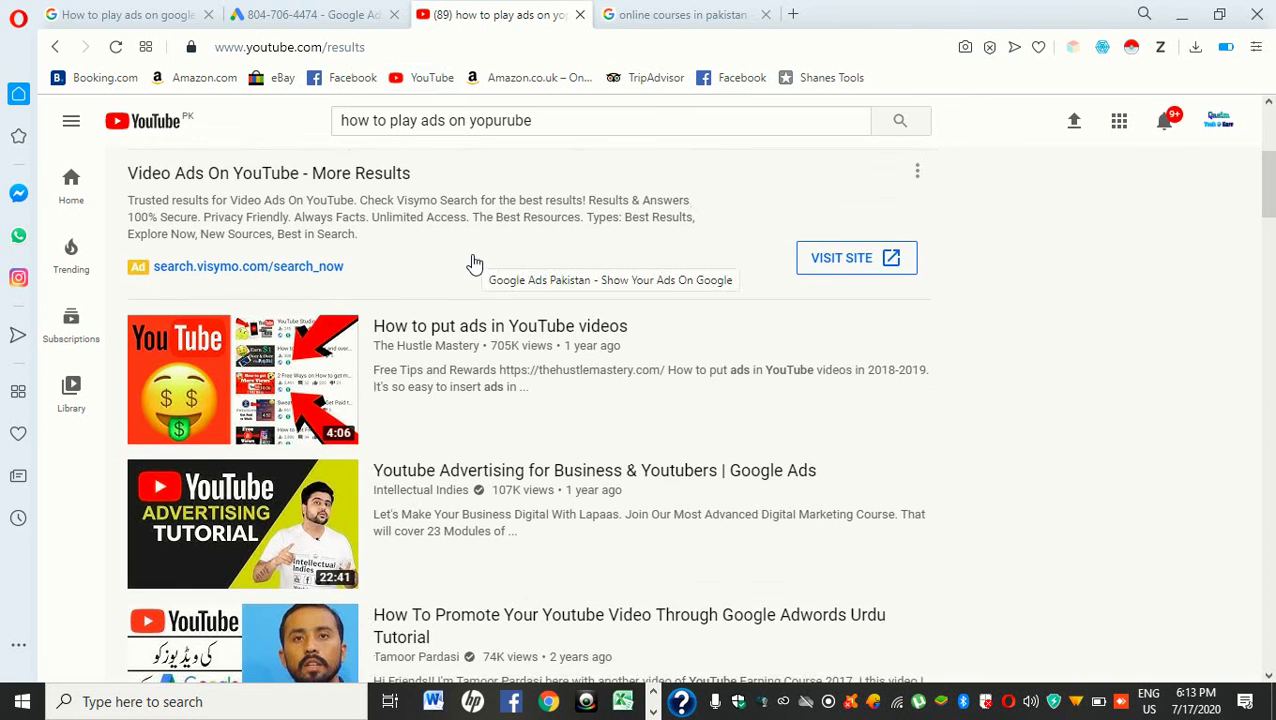
pyautogui.moveTo(399, 383)
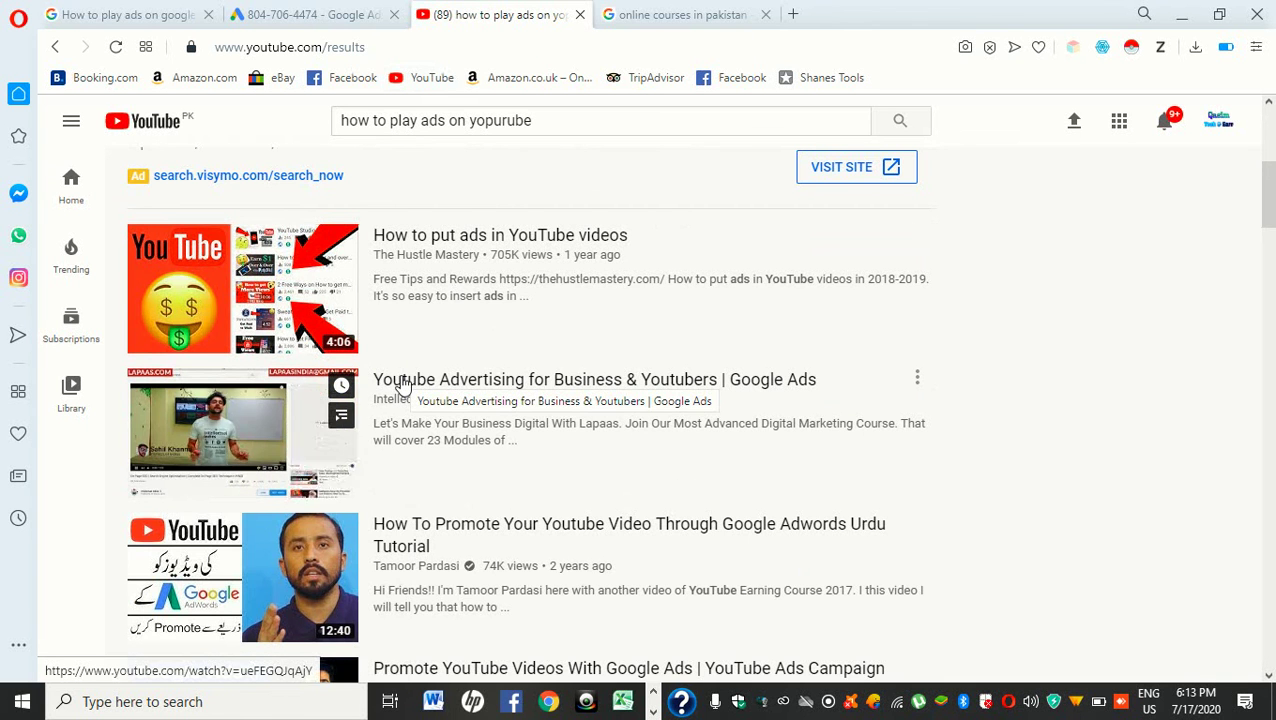
pyautogui.scroll(-2, 403, 383)
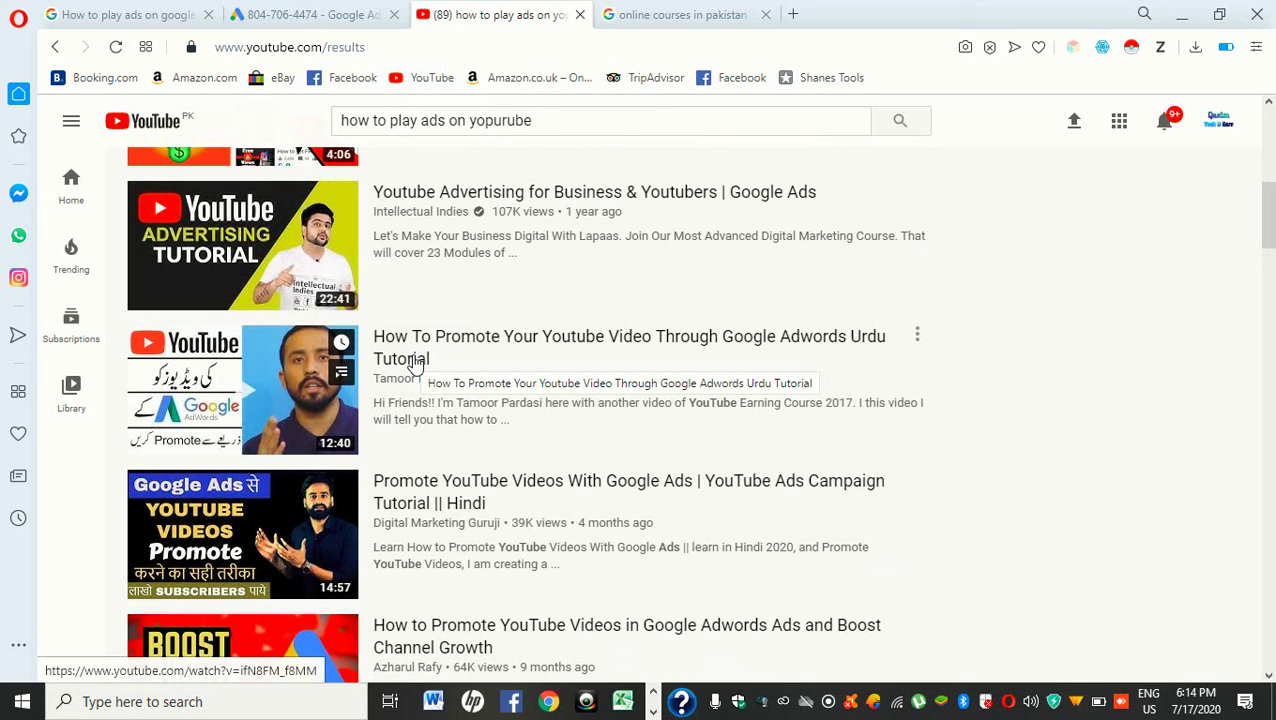
# - Open the video "Youtube Advertising for Business & Youtubers | Google Ads" in a new tab and pause its playback
pyautogui.rightClick(445, 202)
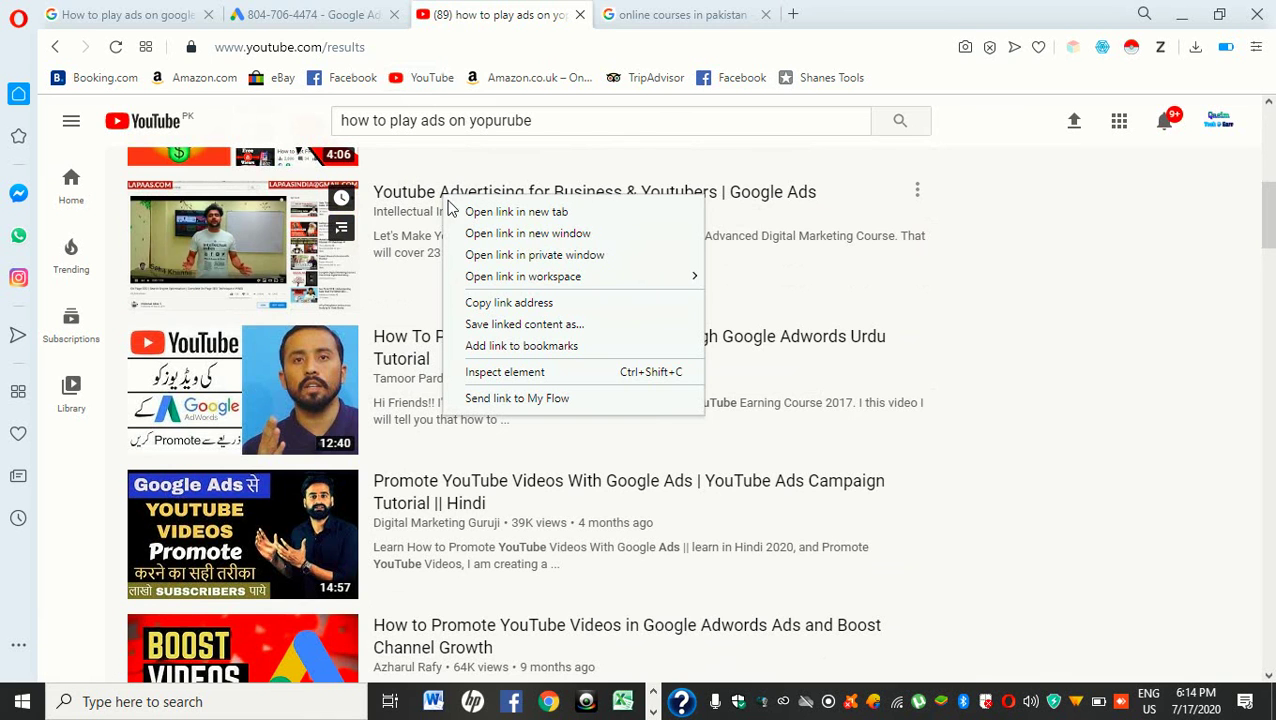
pyautogui.click(453, 215)
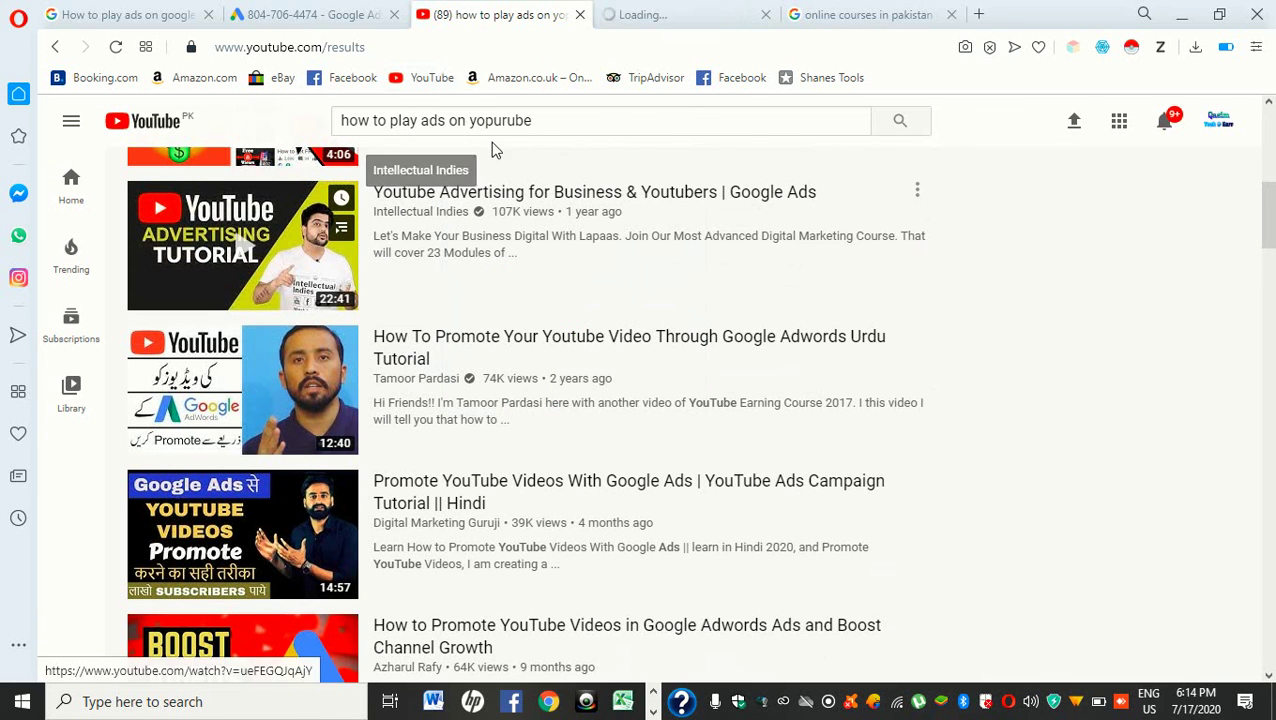
pyautogui.click(652, 10)
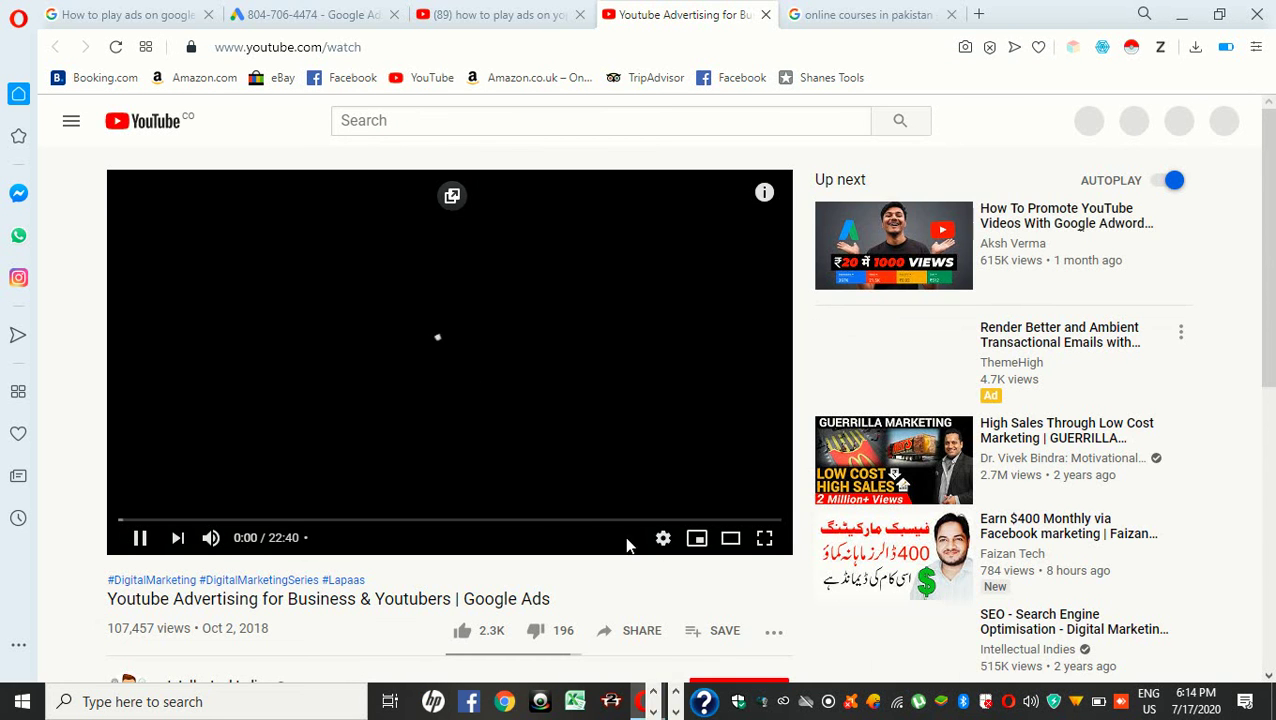
pyautogui.scroll(-1, 551, 350)
pyautogui.scroll(1, 484, 450)
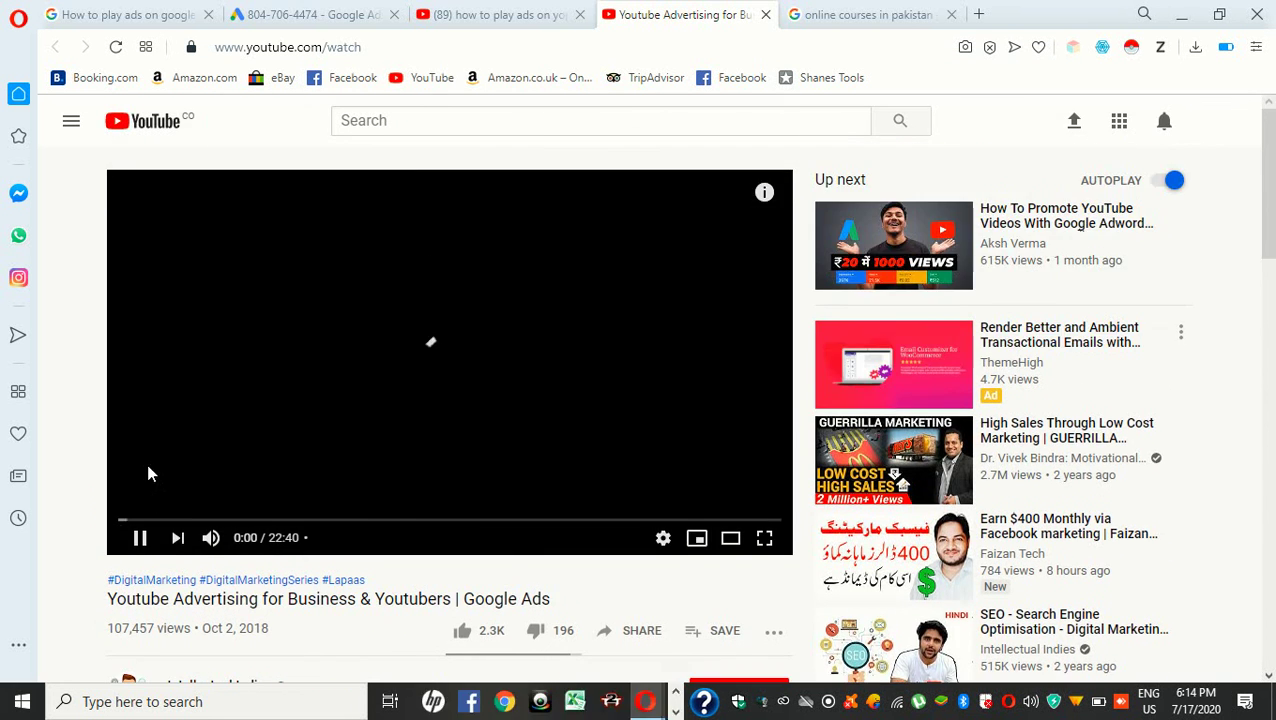
pyautogui.click(141, 540)
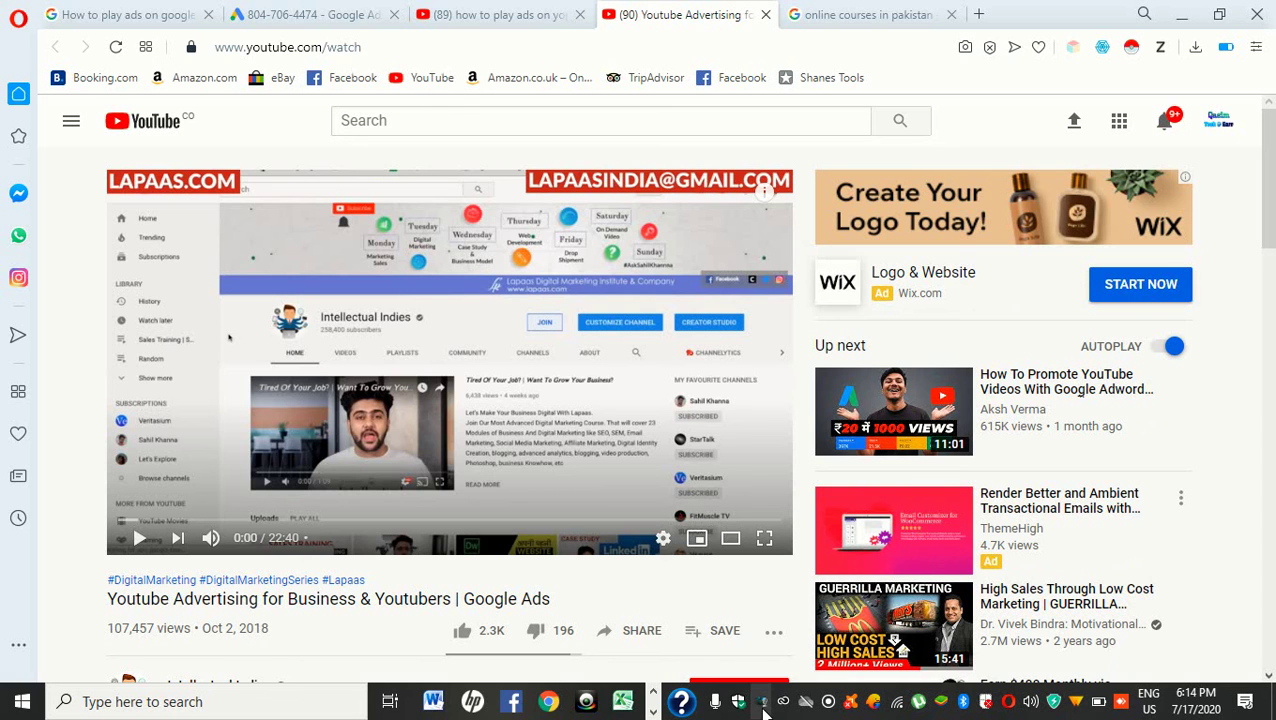
pyautogui.rightClick(763, 705)
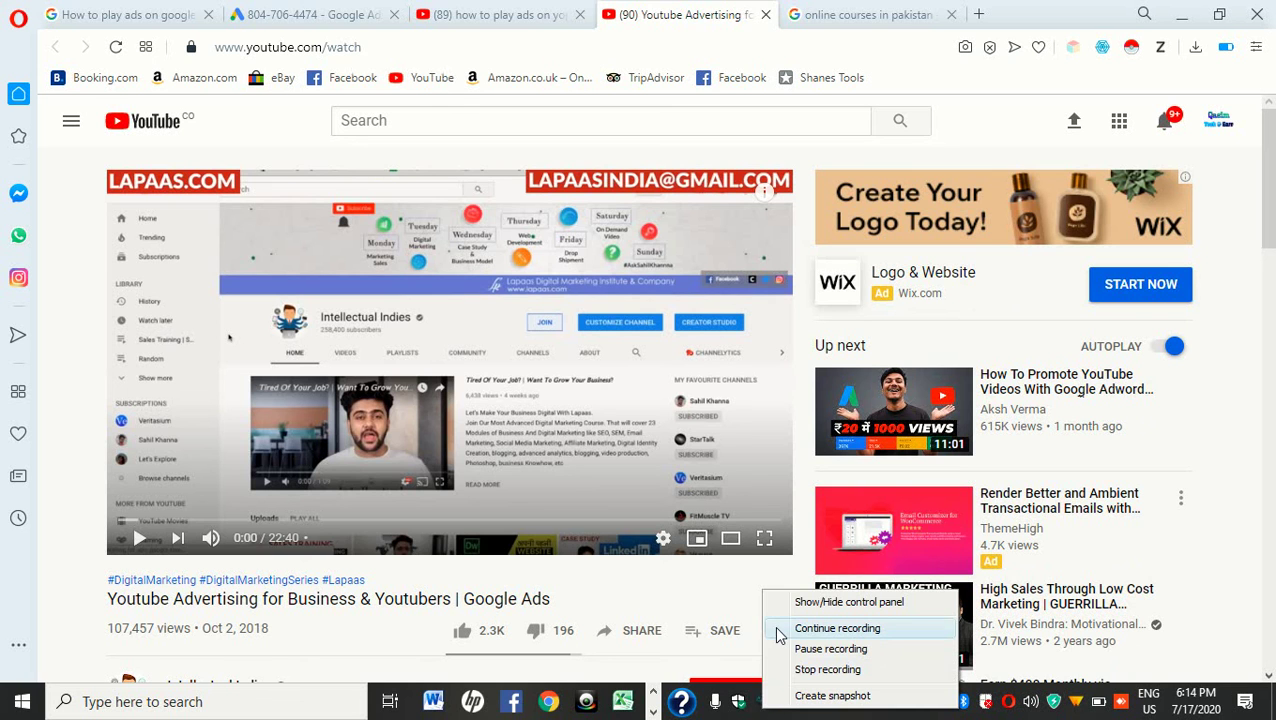